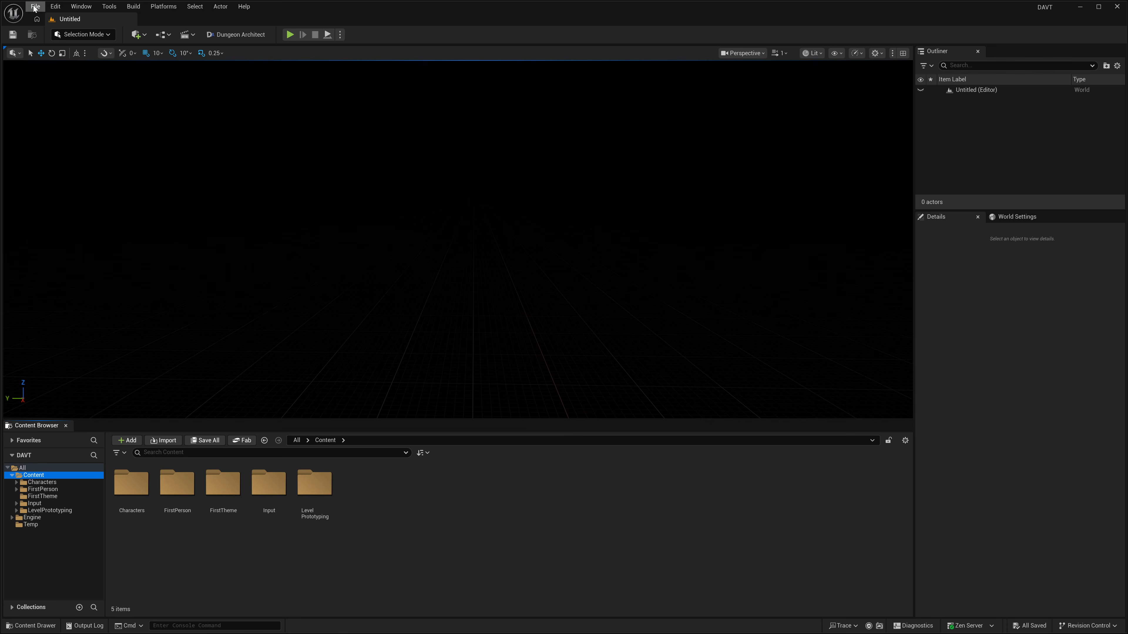
# Create a new level from the template that includes a floor, sky lighting and a player start
pyautogui.click(35, 8)
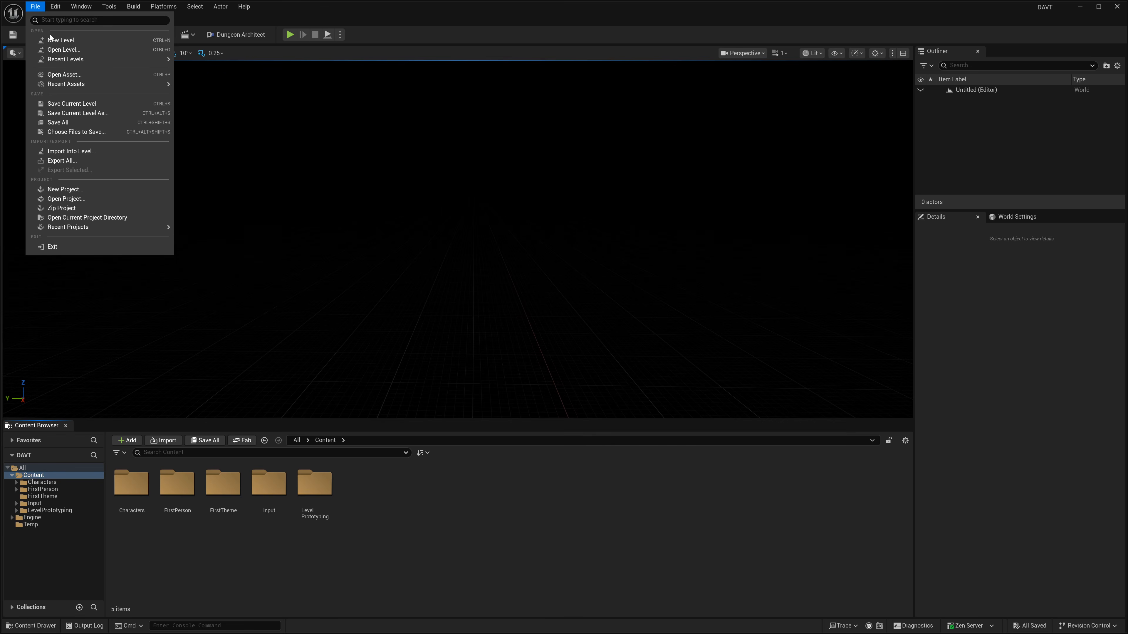
pyautogui.click(63, 40)
pyautogui.doubleClick(567, 261)
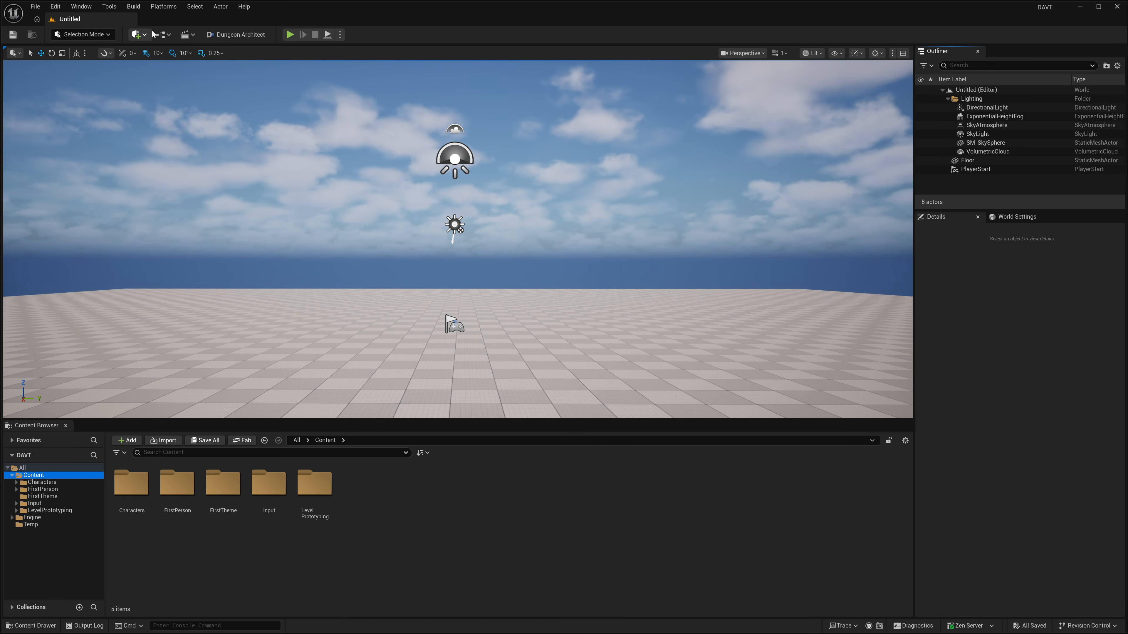
# Add a Dungeon Architect Dungeon actor to the level and reset its location to the origin
pyautogui.click(139, 34)
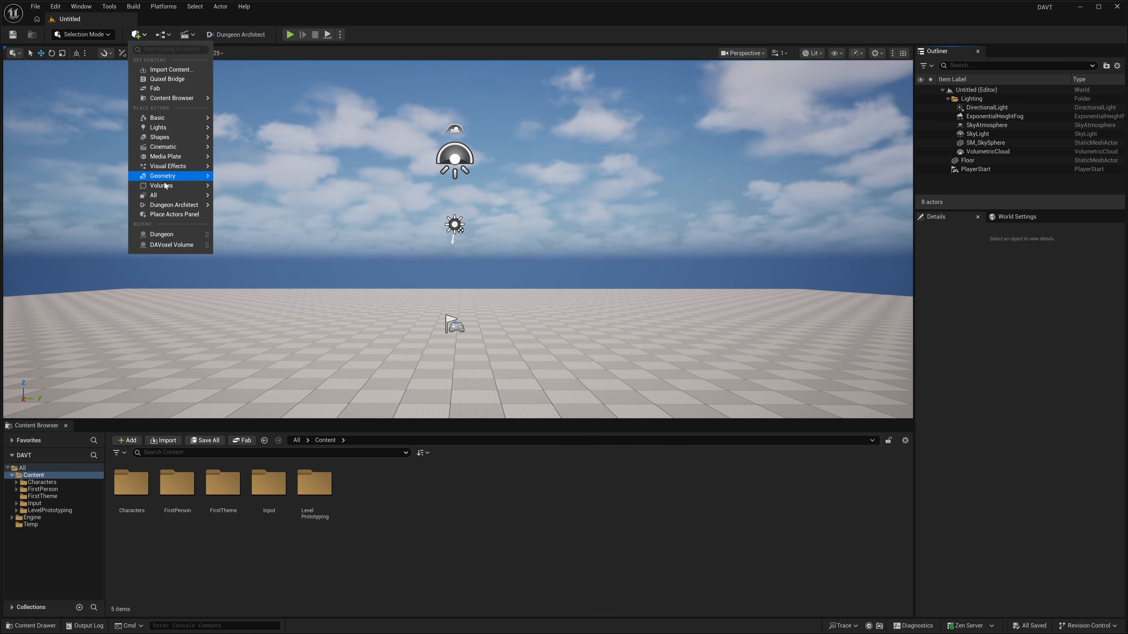
pyautogui.click(248, 207)
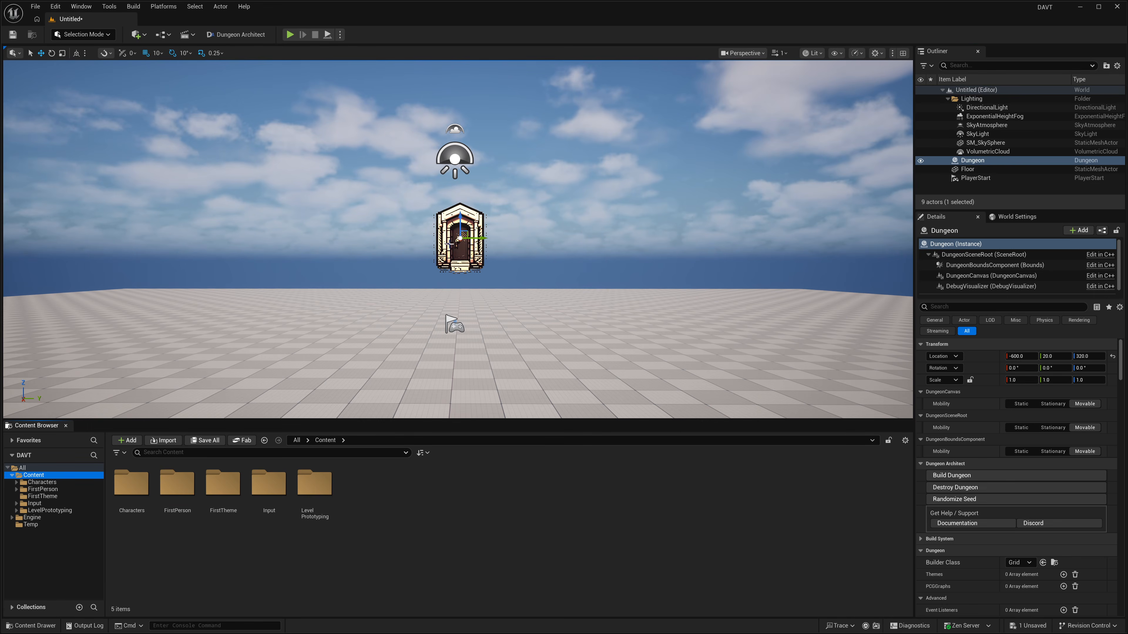
pyautogui.moveTo(472, 235); pyautogui.dragTo(501, 249, button='right')
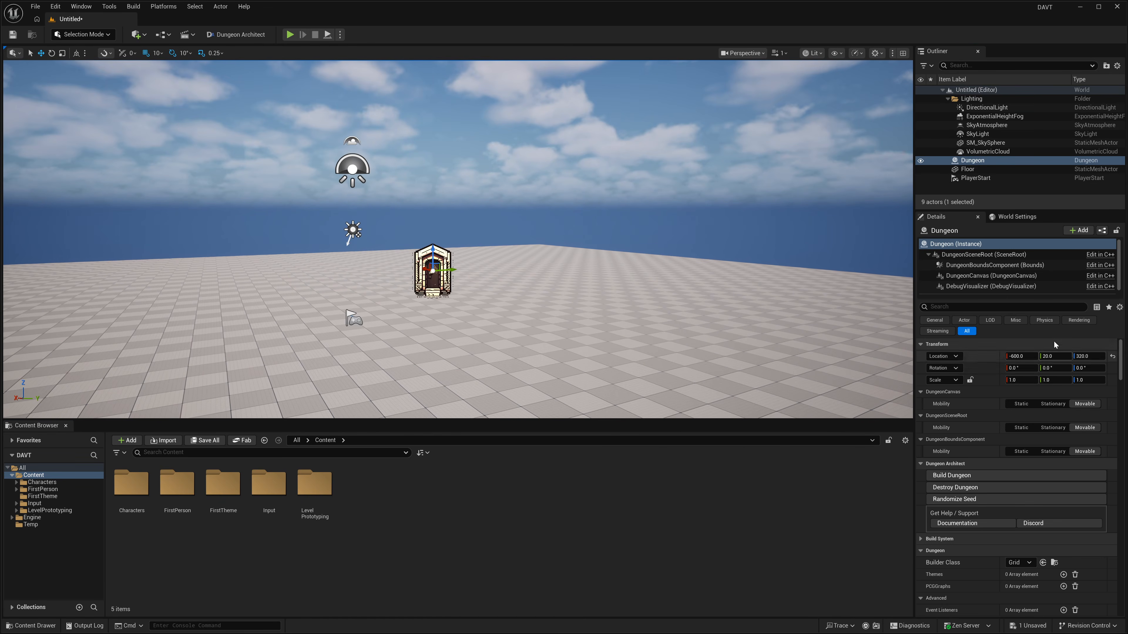
pyautogui.click(1113, 356)
pyautogui.press('f')
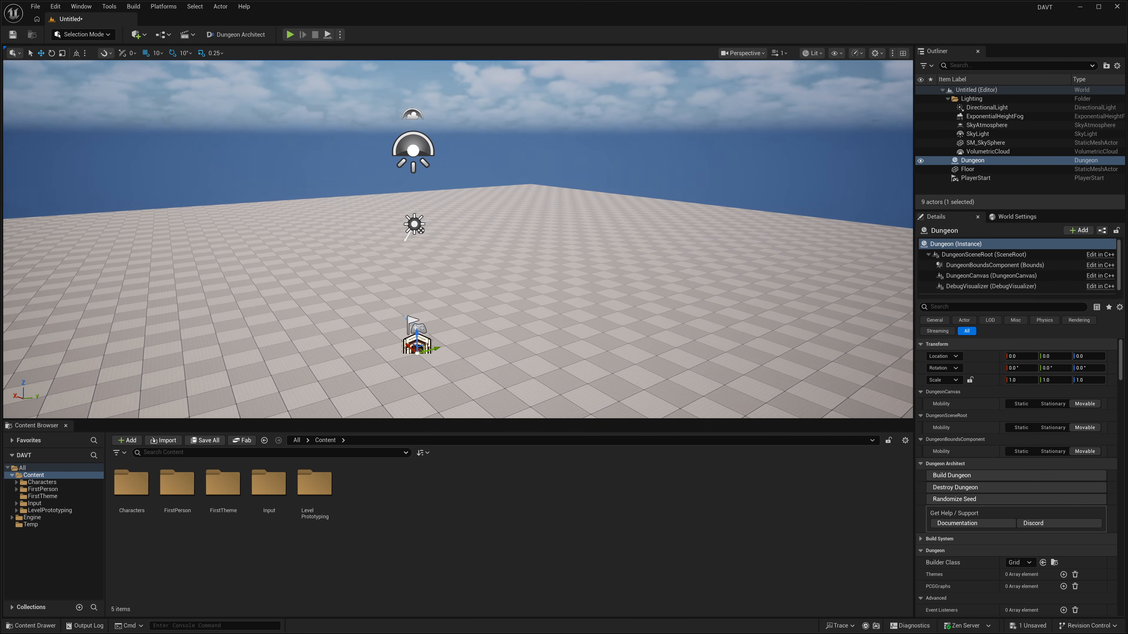
# Choose Grid as the Dungeon actor's builder class
pyautogui.scroll(-3, 1022, 478)
pyautogui.scroll(-1, 1013, 489)
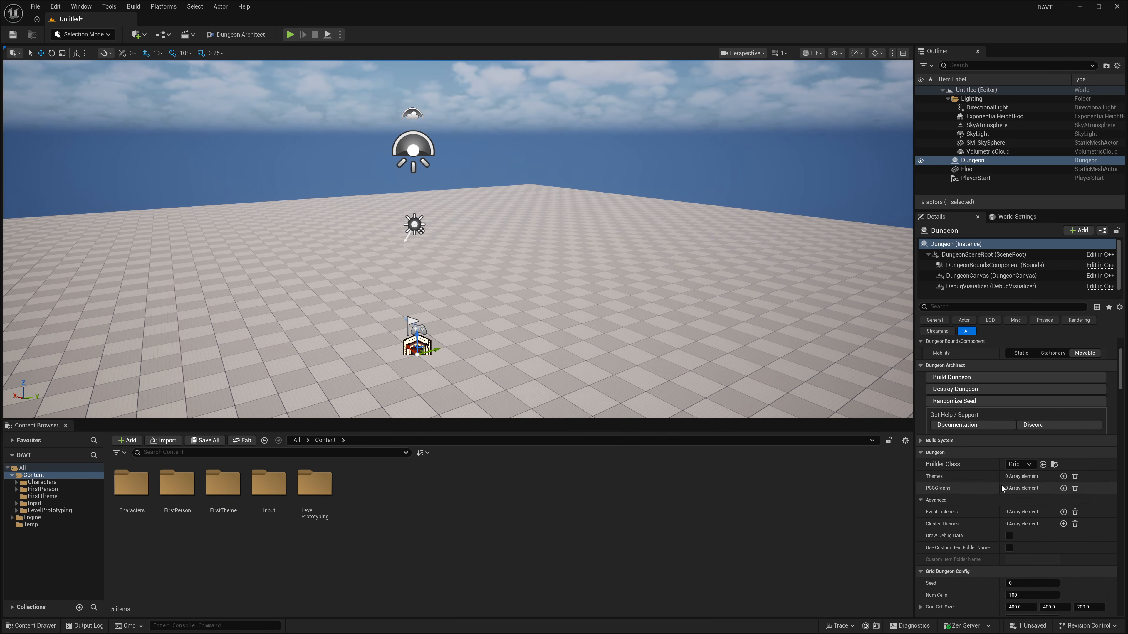
pyautogui.click(1025, 463)
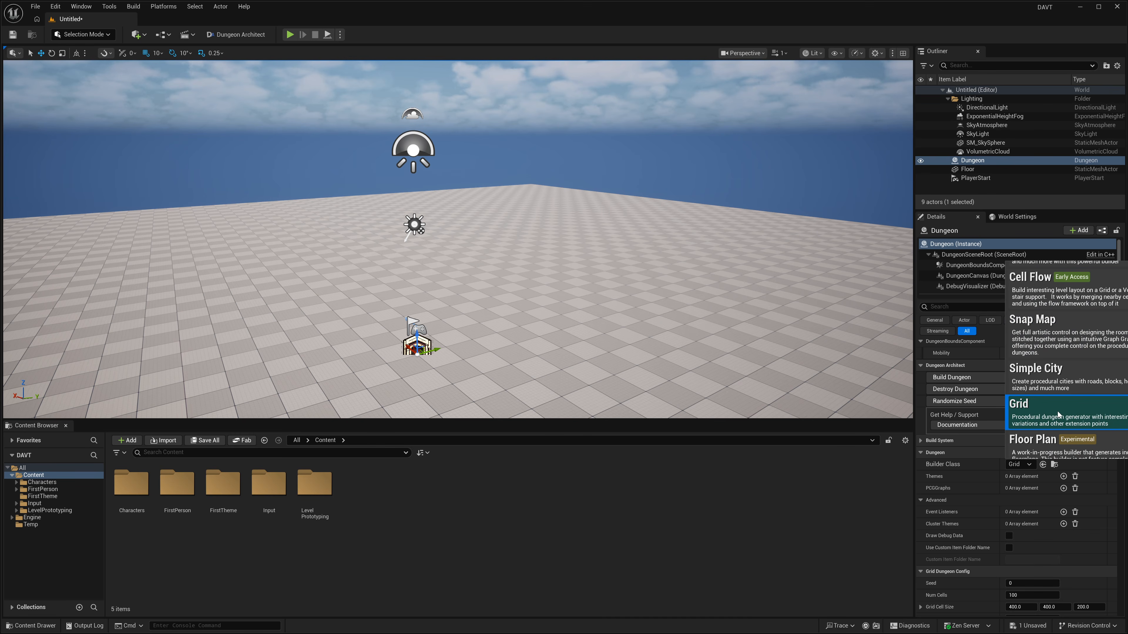
pyautogui.click(1057, 412)
pyautogui.rightClick(31, 477)
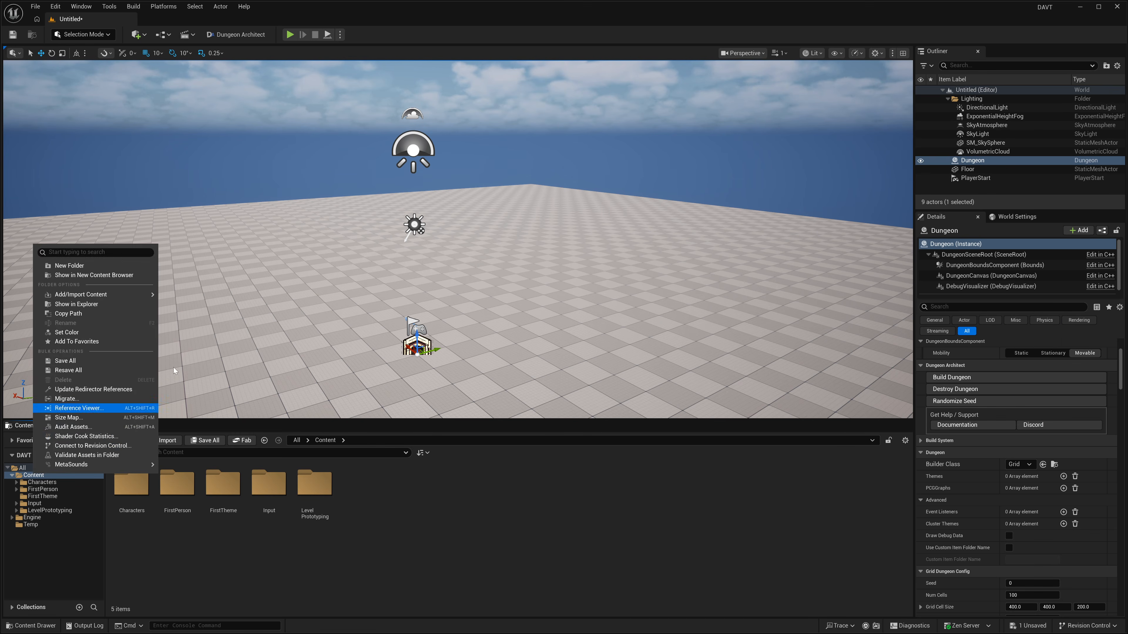
pyautogui.click(302, 281)
pyautogui.moveTo(314, 274); pyautogui.dragTo(314, 268, button='right')
# Save the level as MSecondTheme inside a new folder named SecondTheme under Content
pyautogui.hotkey('ctrl', 's')
pyautogui.rightClick(351, 267)
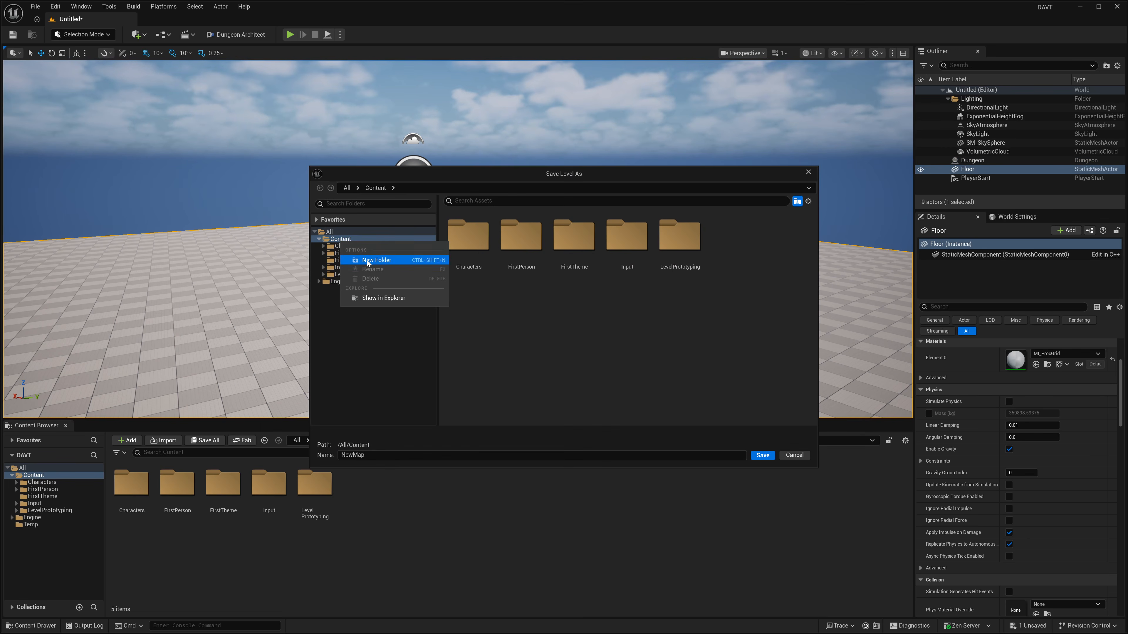
pyautogui.click(367, 257)
pyautogui.write('SEco')
pyautogui.write('condTheme')
pyautogui.press('Return')
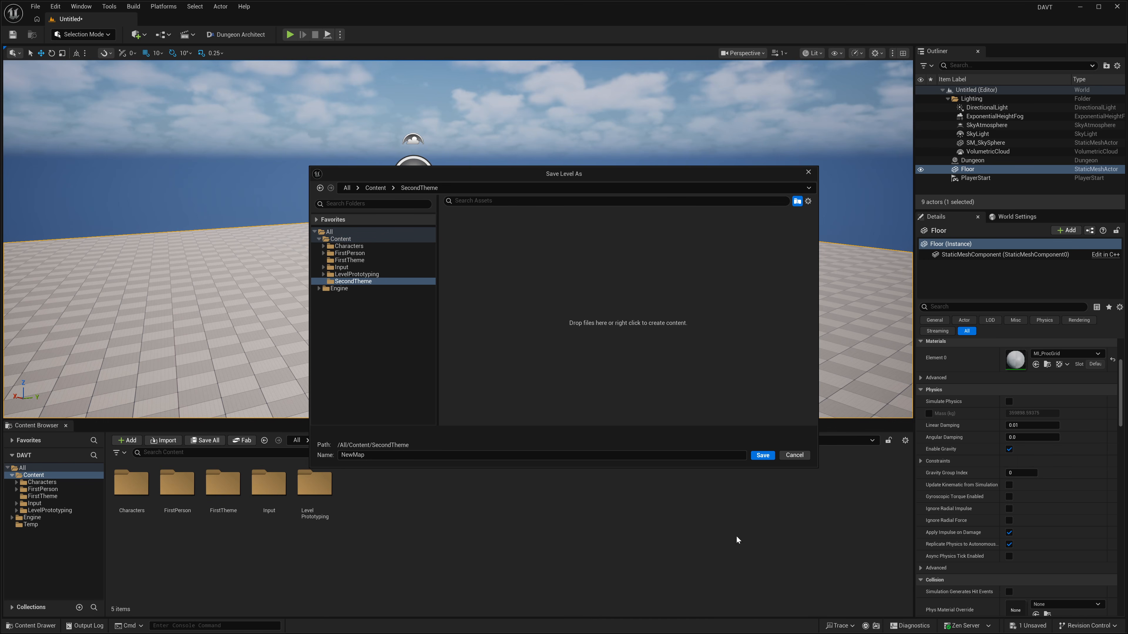
pyautogui.write('MSecondTheme')
pyautogui.press('Return')
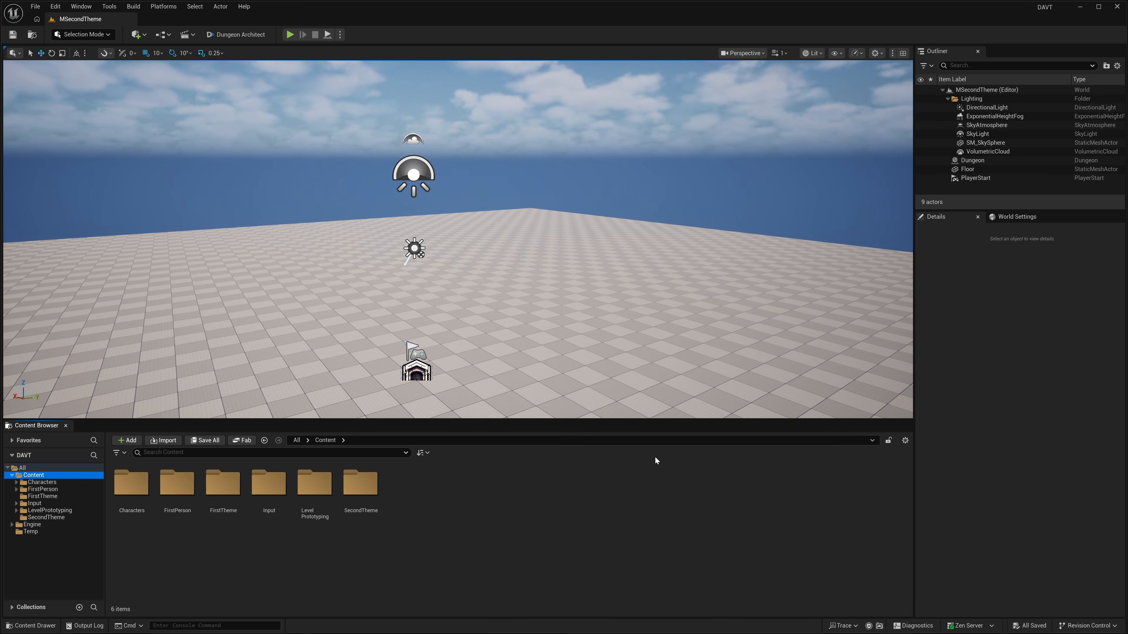
# Create a Dungeon Theme asset named T_SecondTheme in the SecondTheme folder
pyautogui.click(40, 517)
pyautogui.rightClick(254, 516)
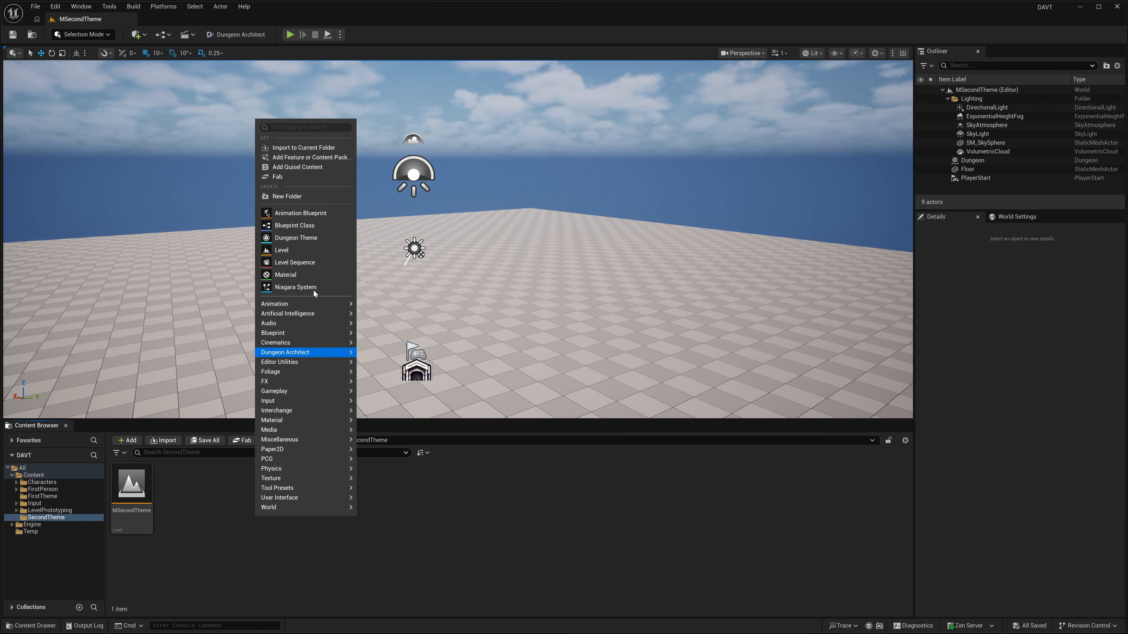
pyautogui.click(305, 238)
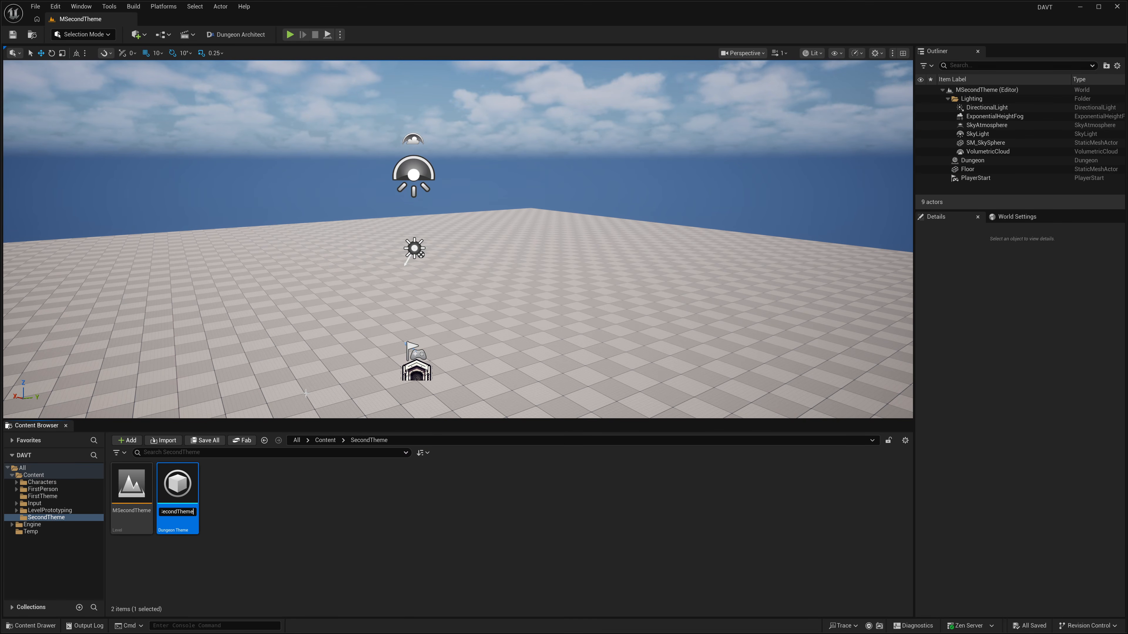
# Assign the T_SecondTheme asset to the Dungeon actor's Themes array
pyautogui.click(972, 161)
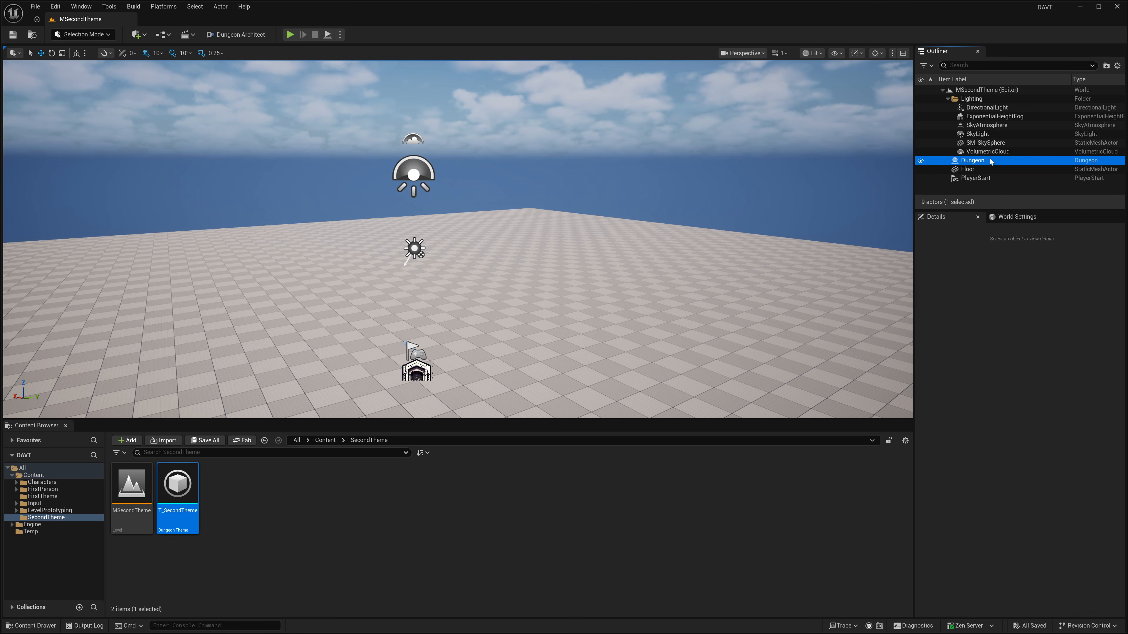
pyautogui.moveTo(178, 487); pyautogui.dragTo(1035, 575)
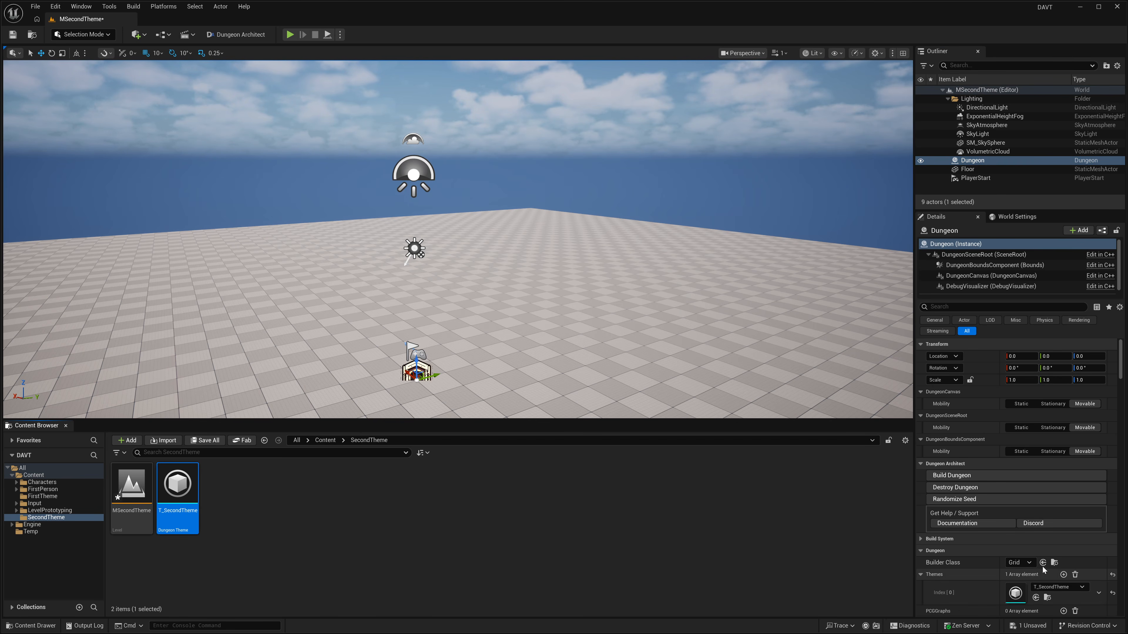
pyautogui.scroll(-2, 1057, 552)
# Switch the level editor to Dungeon Theme mode so the theme graph can be edited beside the viewport
pyautogui.moveTo(577, 267); pyautogui.dragTo(524, 322, button='right')
pyautogui.press('s')
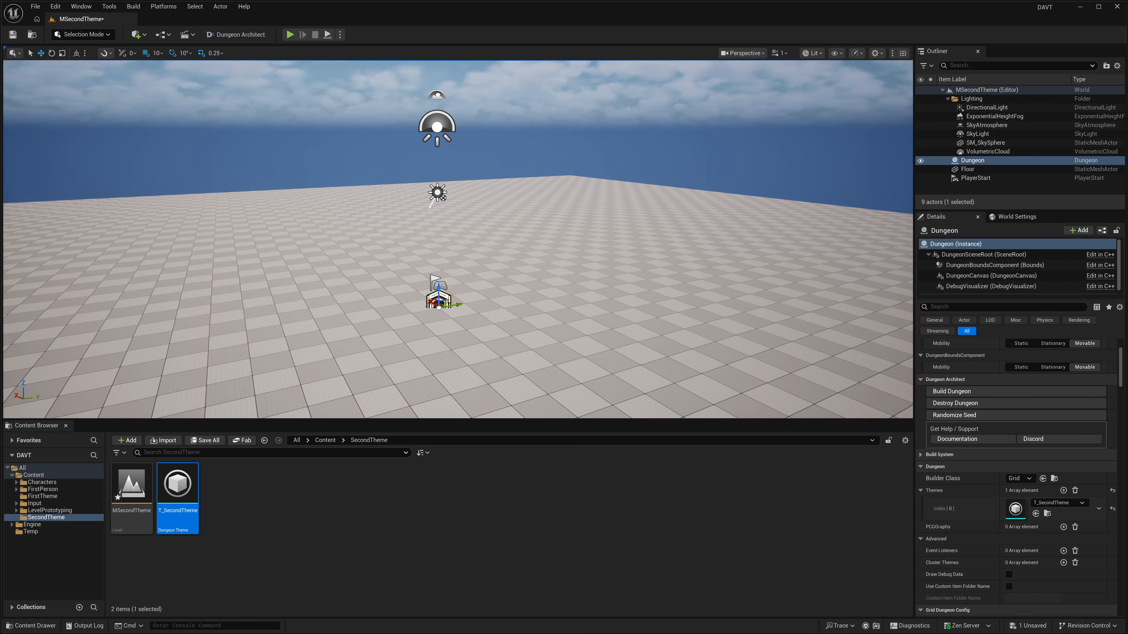
pyautogui.click(68, 35)
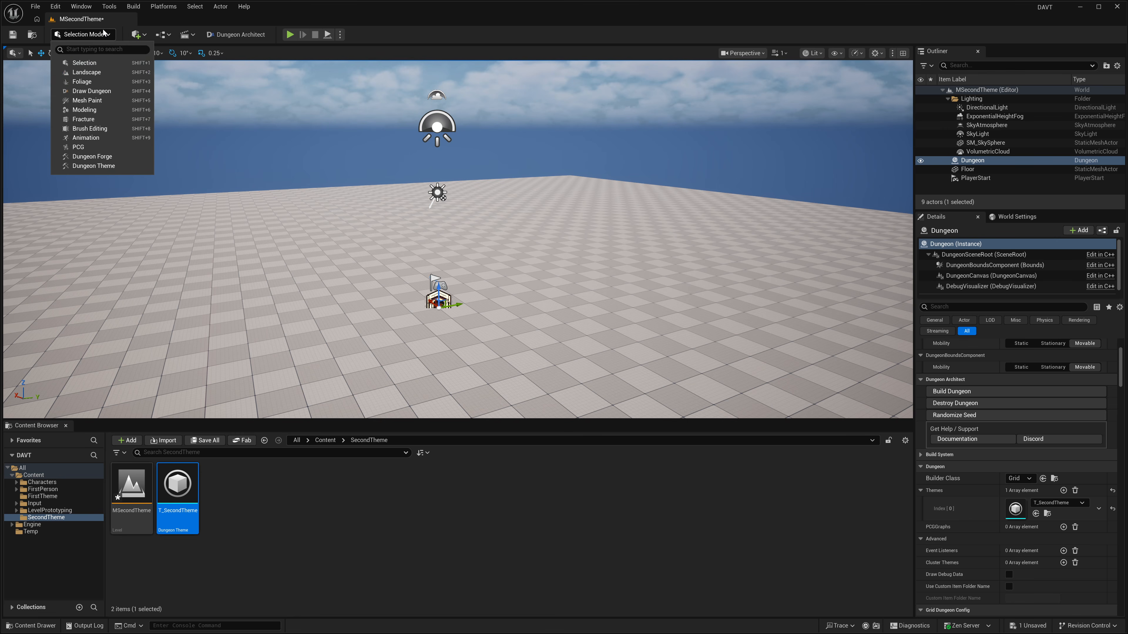
pyautogui.click(93, 166)
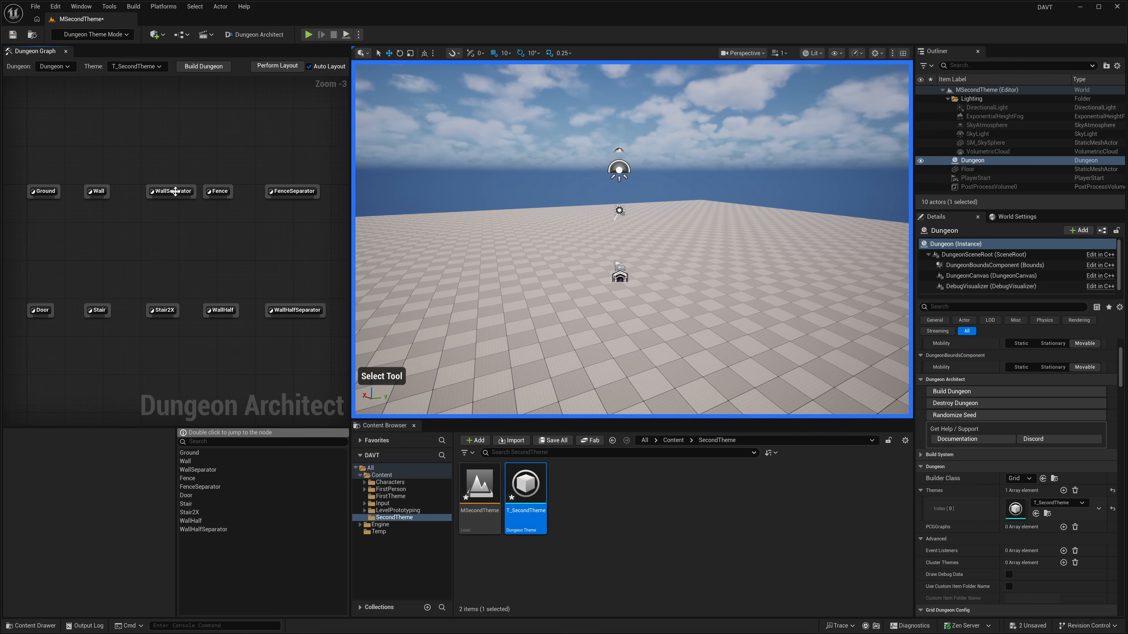
pyautogui.moveTo(191, 241); pyautogui.dragTo(201, 216, button='right')
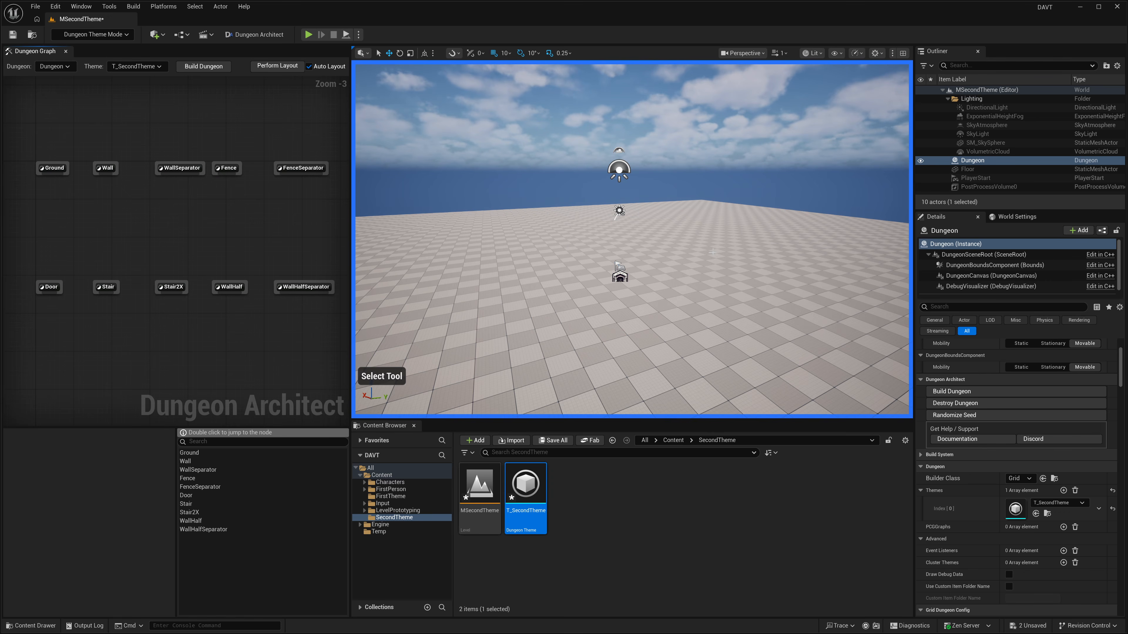
pyautogui.click(360, 525)
pyautogui.click(365, 547)
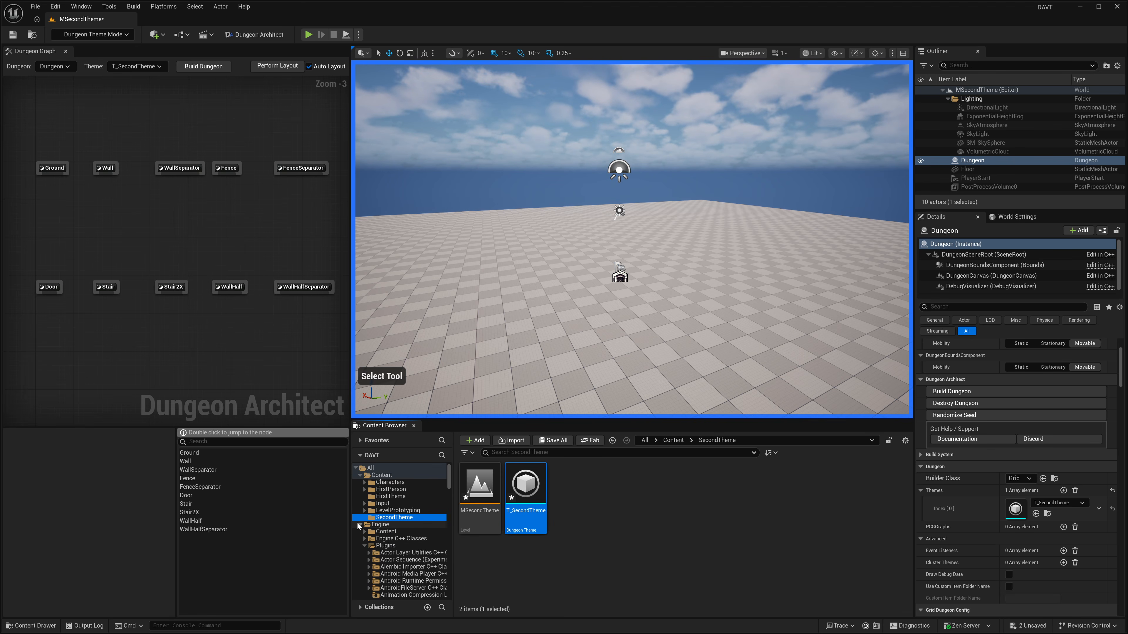
pyautogui.click(360, 526)
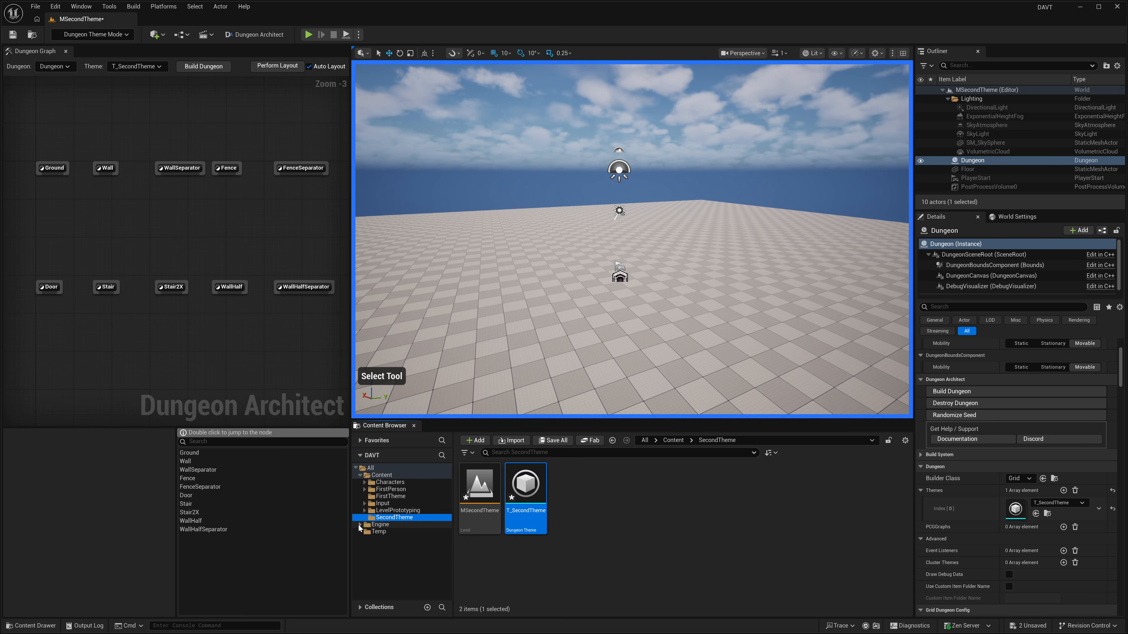
# Enable the display of Engine Content and Plugin Content in the Content Browser settings
pyautogui.click(905, 441)
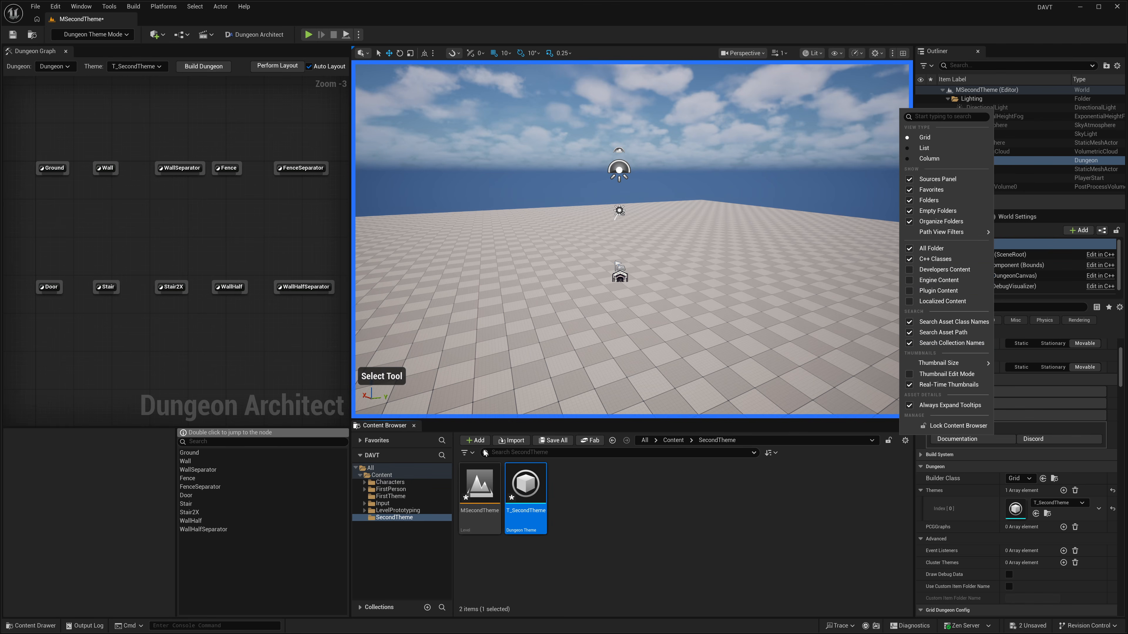
pyautogui.click(910, 280)
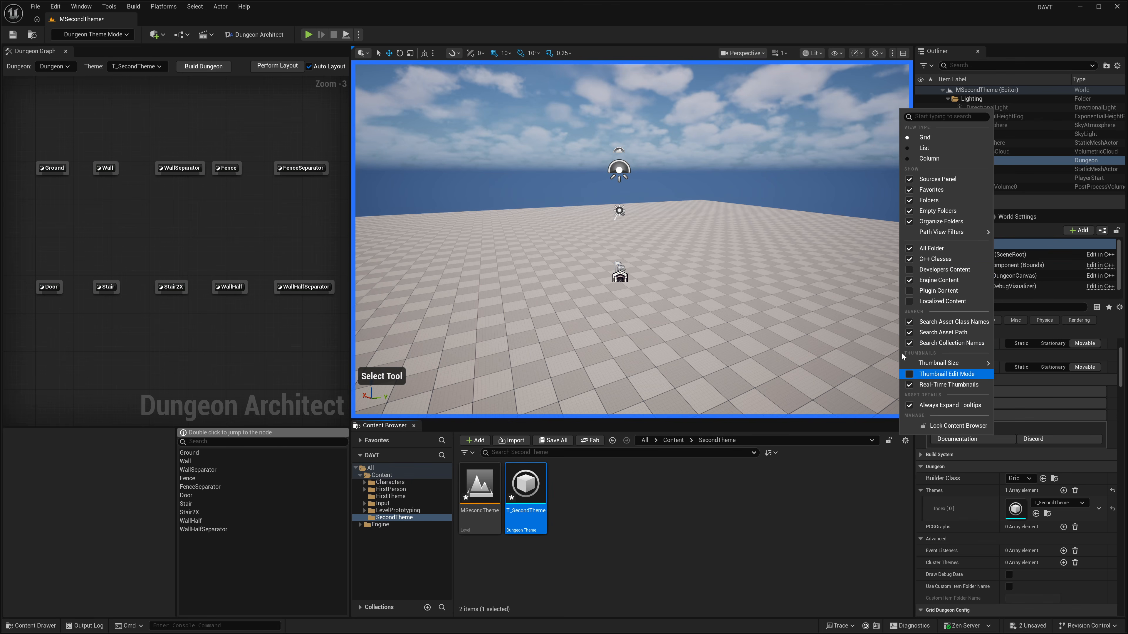
pyautogui.click(909, 291)
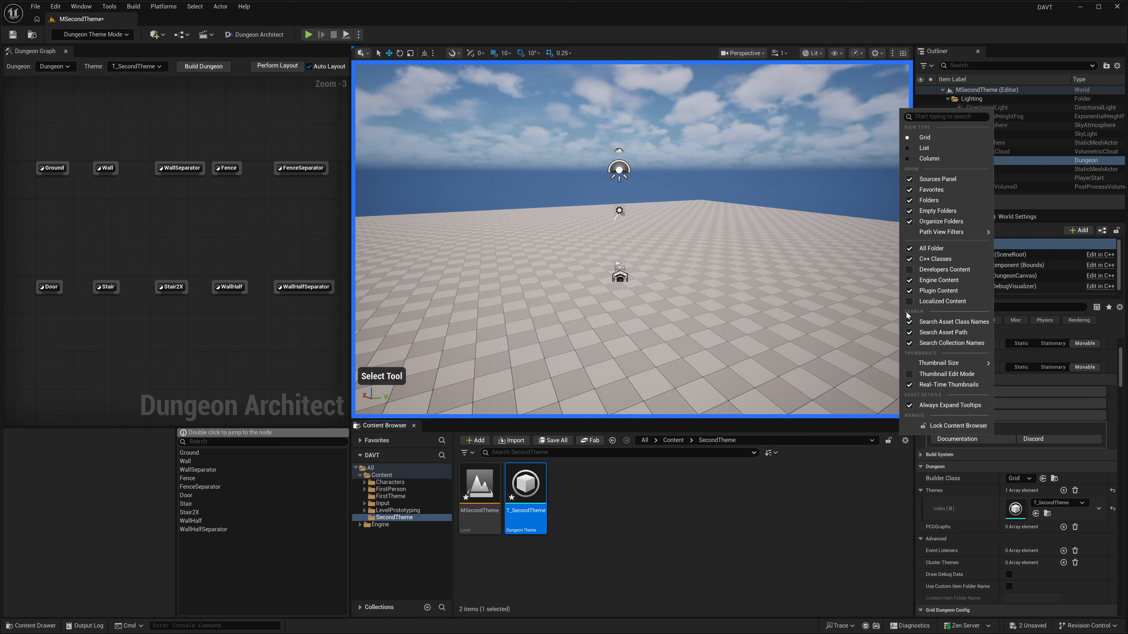
pyautogui.click(394, 570)
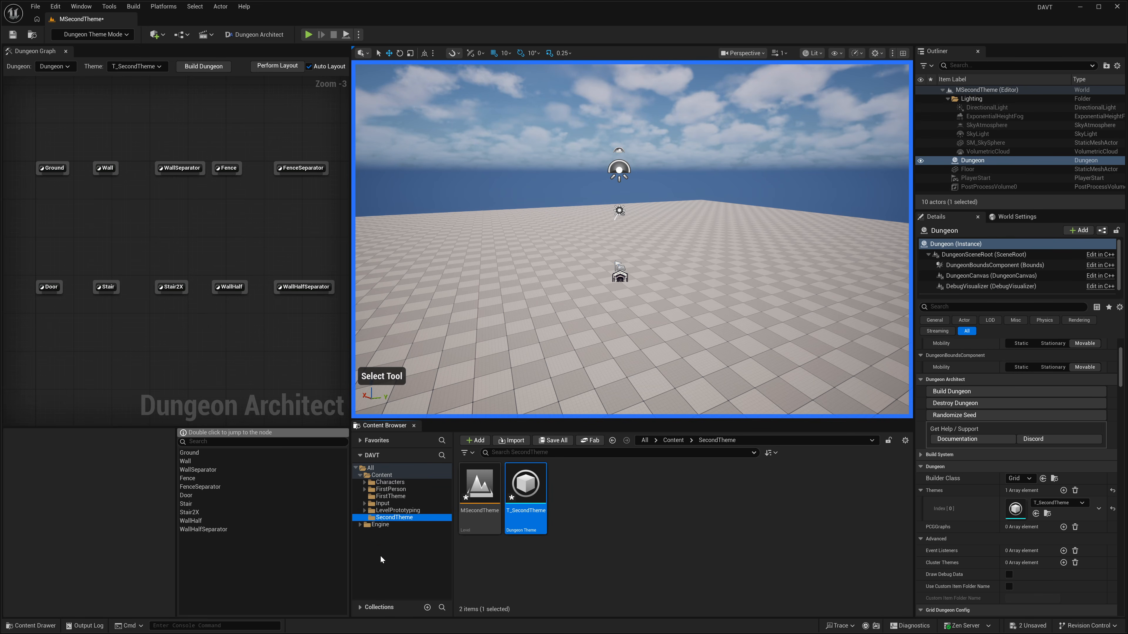
# Browse the Engine plugins to Dungeon Architect/Showcase/Samples/Themes/Candy and open its Meshes folder
pyautogui.doubleClick(367, 526)
pyautogui.click(365, 546)
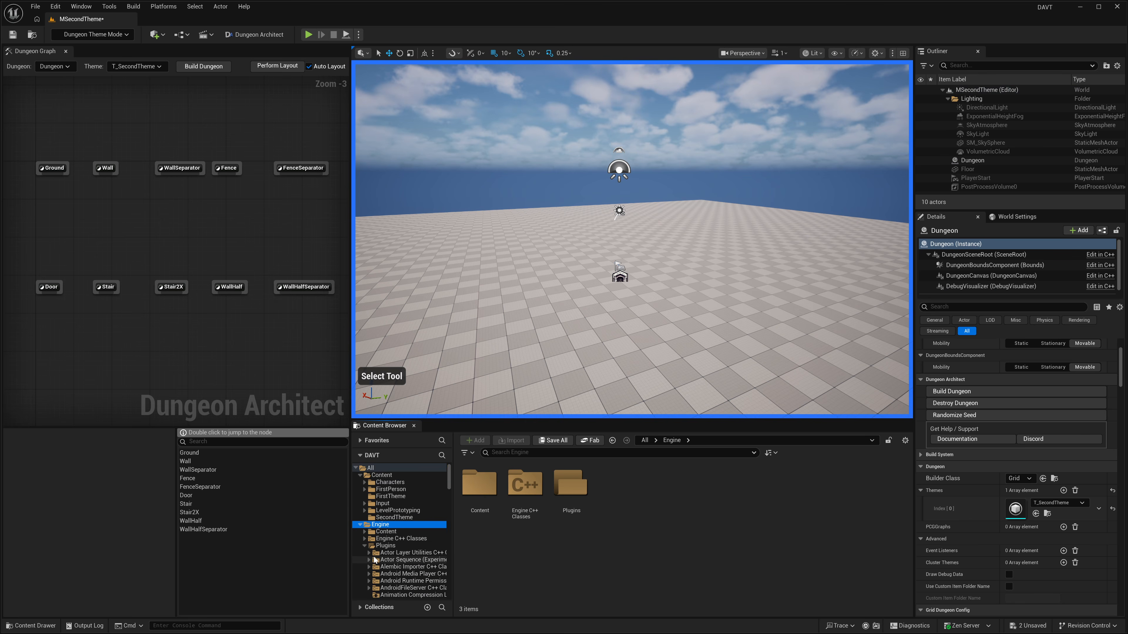
pyautogui.scroll(-8, 384, 538)
pyautogui.scroll(-10, 387, 533)
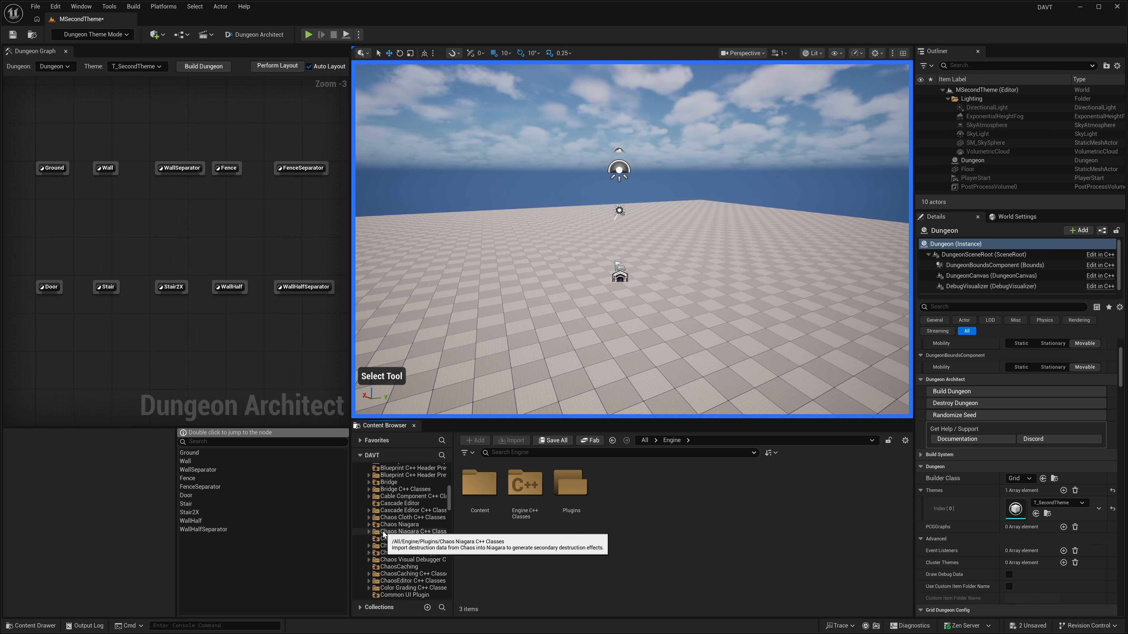
pyautogui.scroll(2, 378, 522)
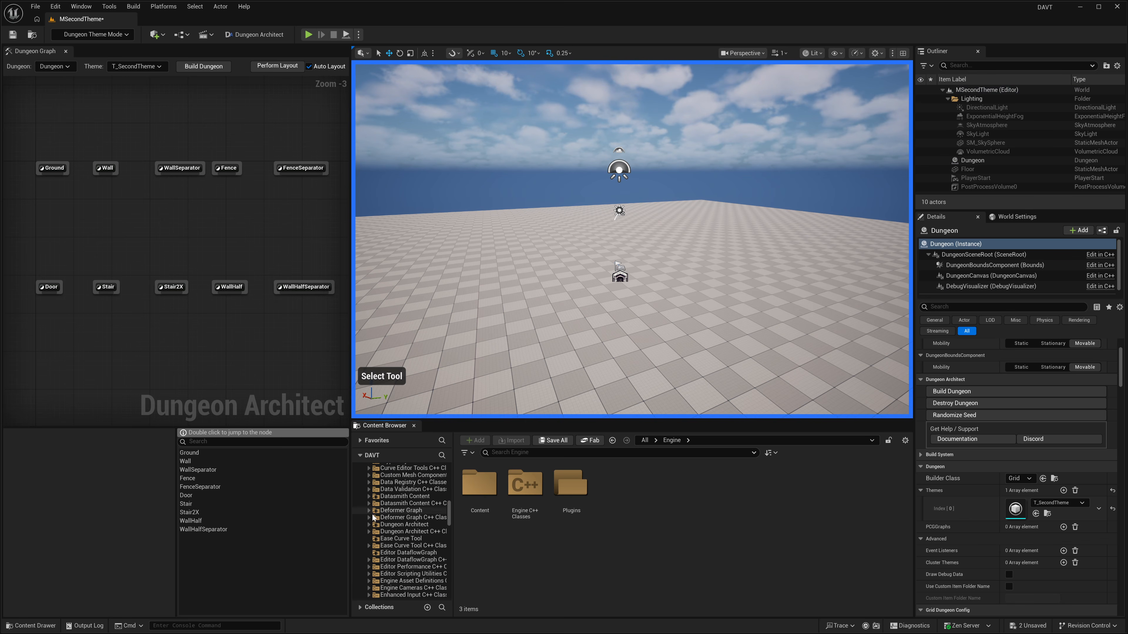
pyautogui.click(368, 524)
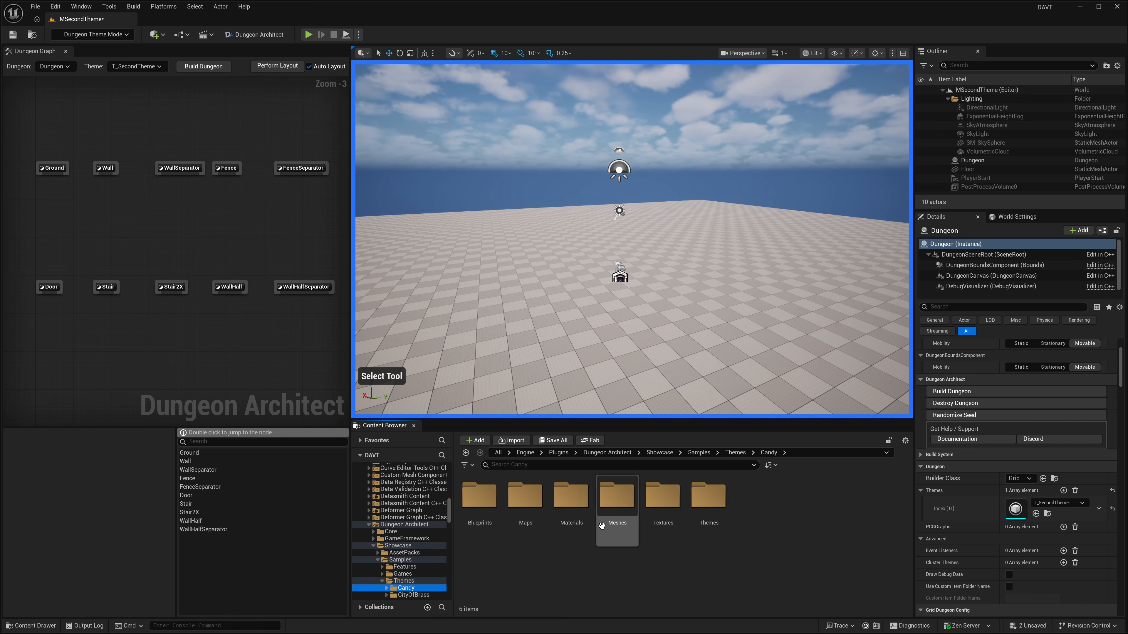
pyautogui.doubleClick(612, 516)
pyautogui.scroll(-1, 626, 544)
pyautogui.scroll(1, 644, 546)
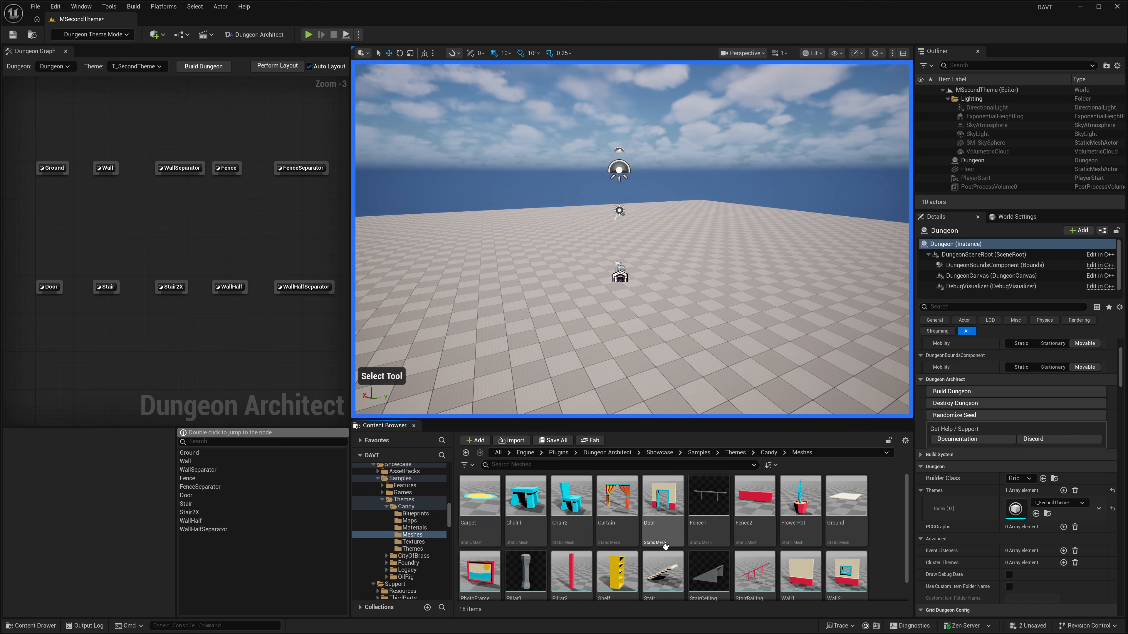
# Inspect the Candy Ground mesh's size and the Dungeon actor's Grid Cell Size setting
pyautogui.doubleClick(852, 505)
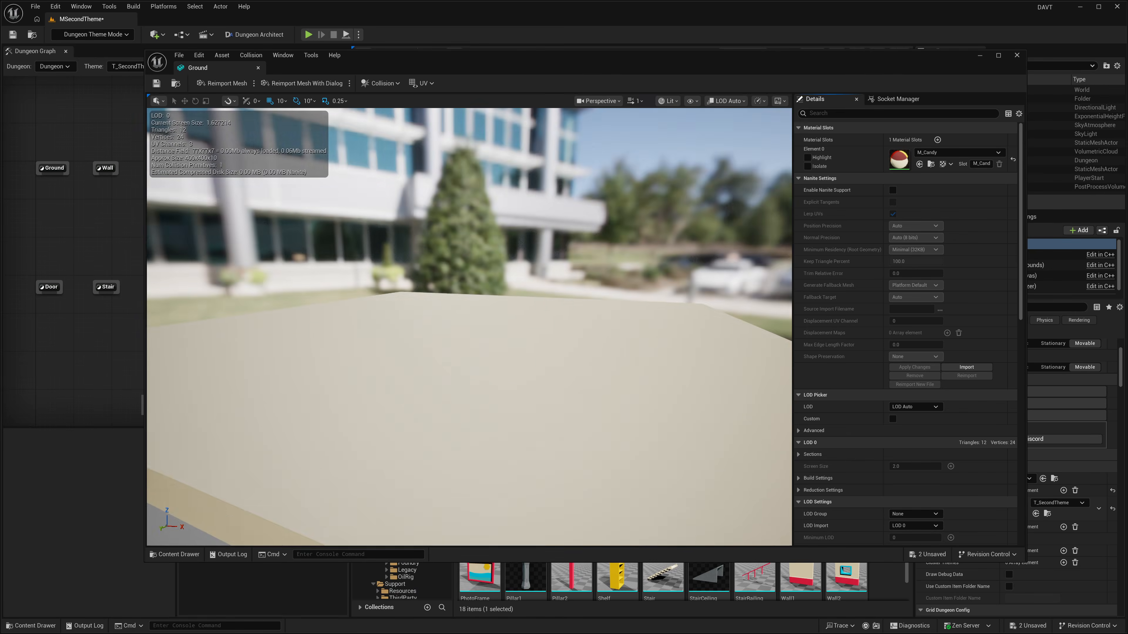
pyautogui.click(258, 67)
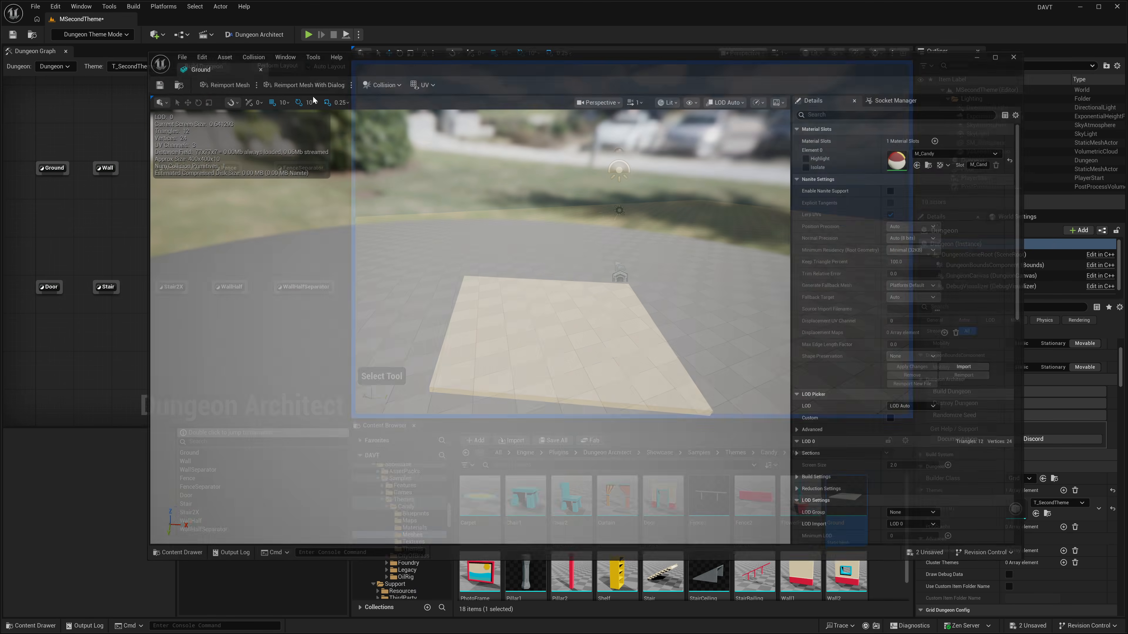
pyautogui.scroll(-5, 1017, 529)
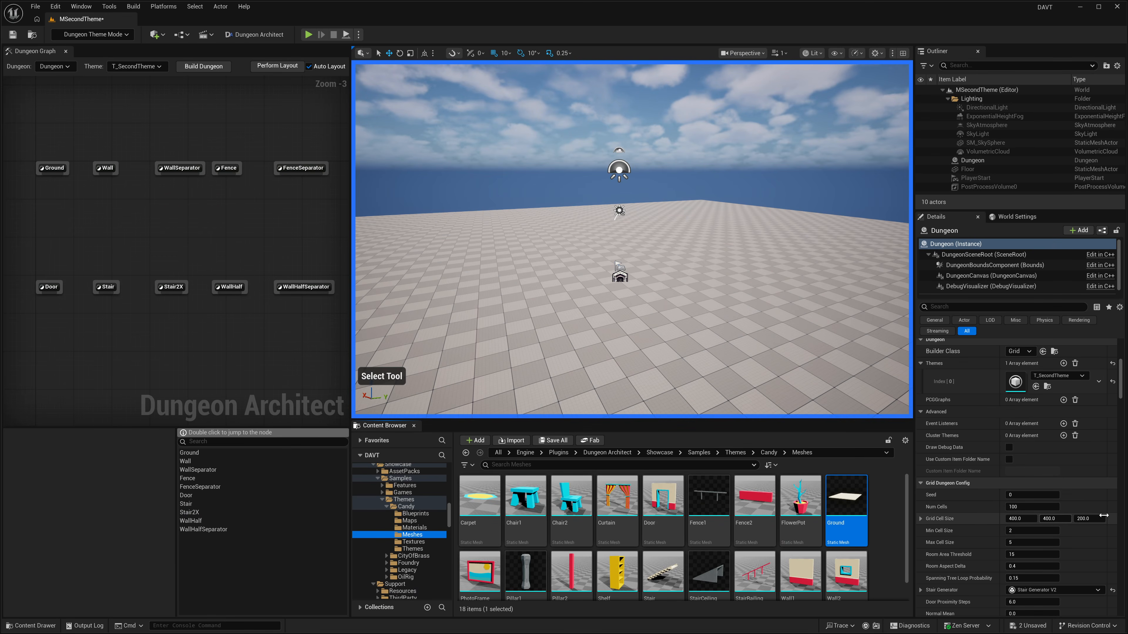
pyautogui.moveTo(644, 302); pyautogui.dragTo(617, 302, button='right')
pyautogui.press('s')
pyautogui.moveTo(799, 332); pyautogui.dragTo(829, 355, button='right')
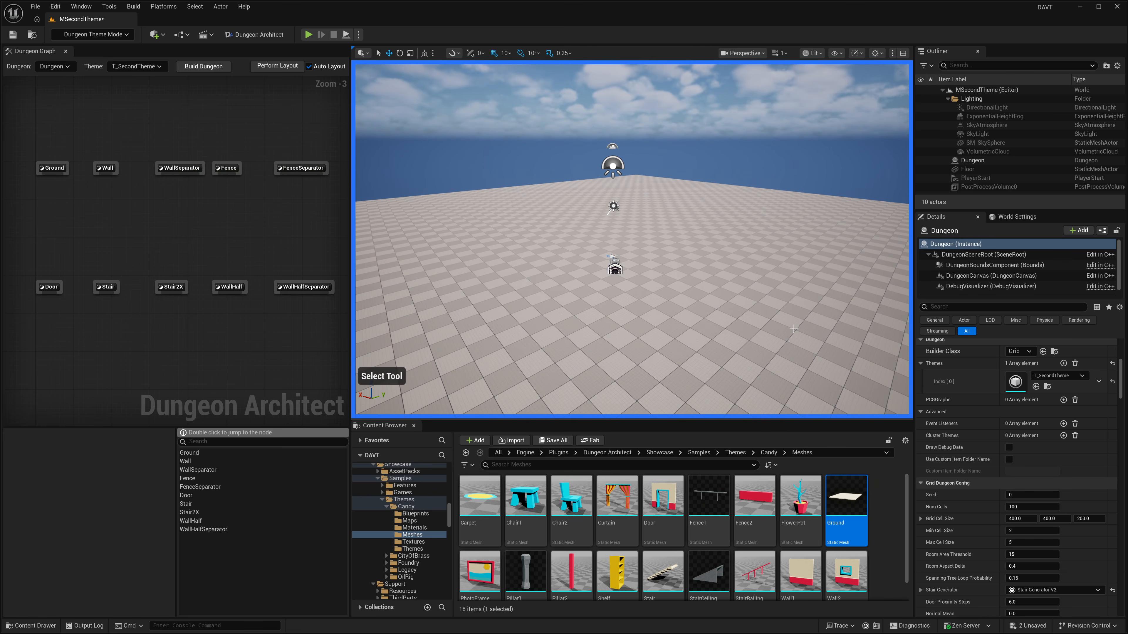
# Delete the default Floor mesh from the level in Selection mode and return to Dungeon Theme mode
pyautogui.moveTo(769, 243); pyautogui.dragTo(821, 231, button='right')
pyautogui.click(92, 35)
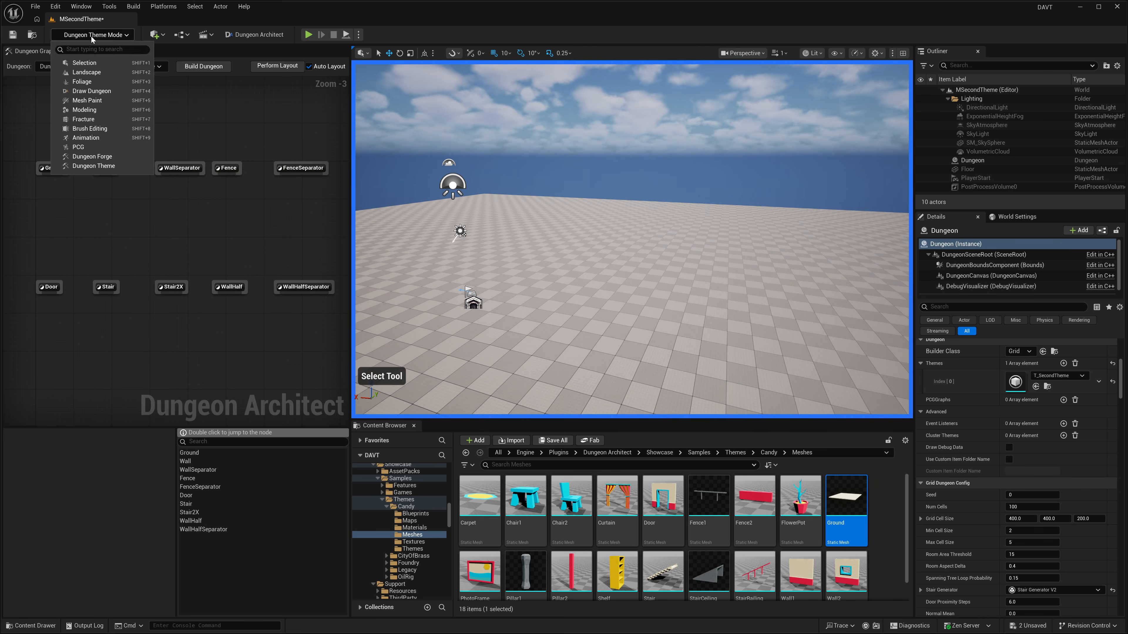
pyautogui.click(85, 66)
pyautogui.moveTo(524, 249)
pyautogui.mouseDown(button='right')
pyautogui.moveTo(417, 256)
pyautogui.moveTo(530, 253)
pyautogui.moveTo(471, 226)
pyautogui.moveTo(529, 231)
pyautogui.mouseUp(button='right')
pyautogui.click(524, 256)
pyautogui.press('w')
pyautogui.press('Delete')
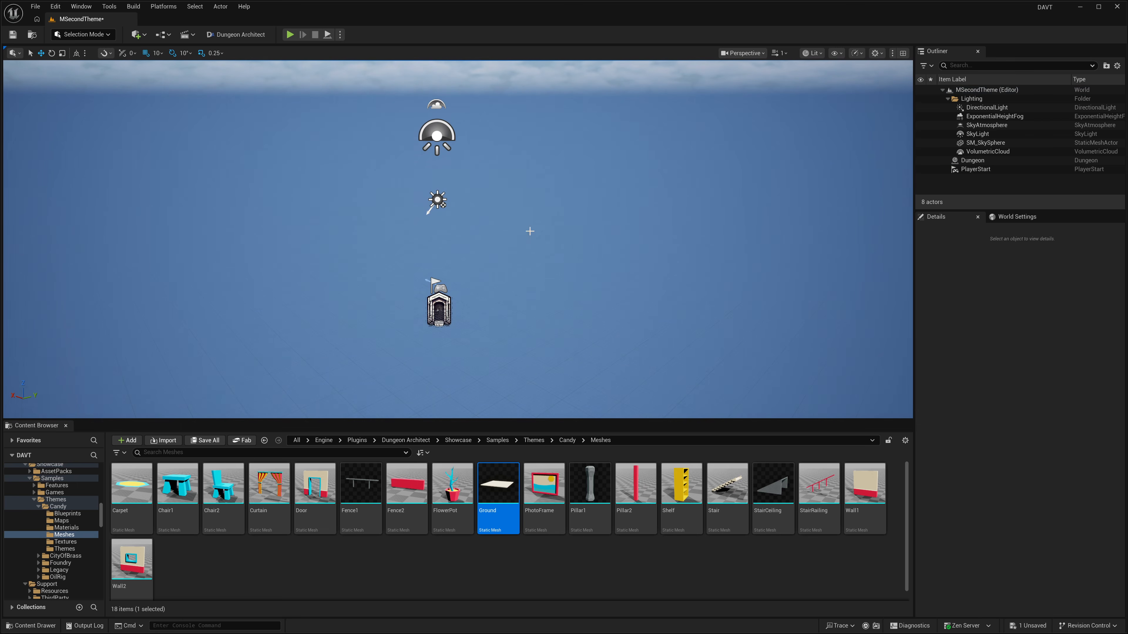
pyautogui.click(74, 32)
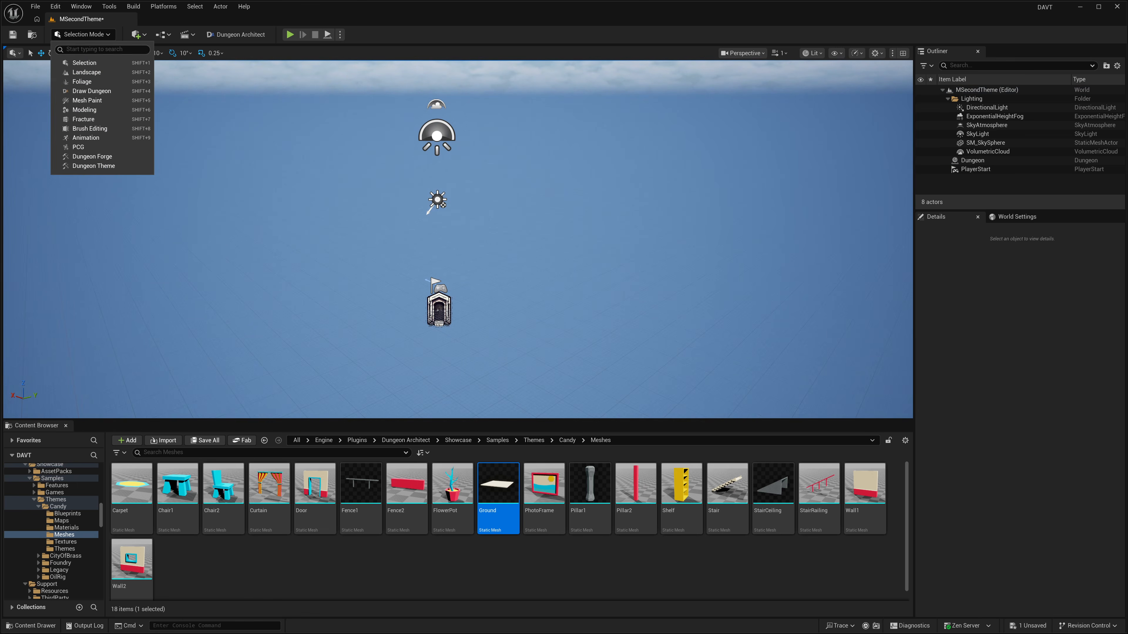
pyautogui.click(93, 166)
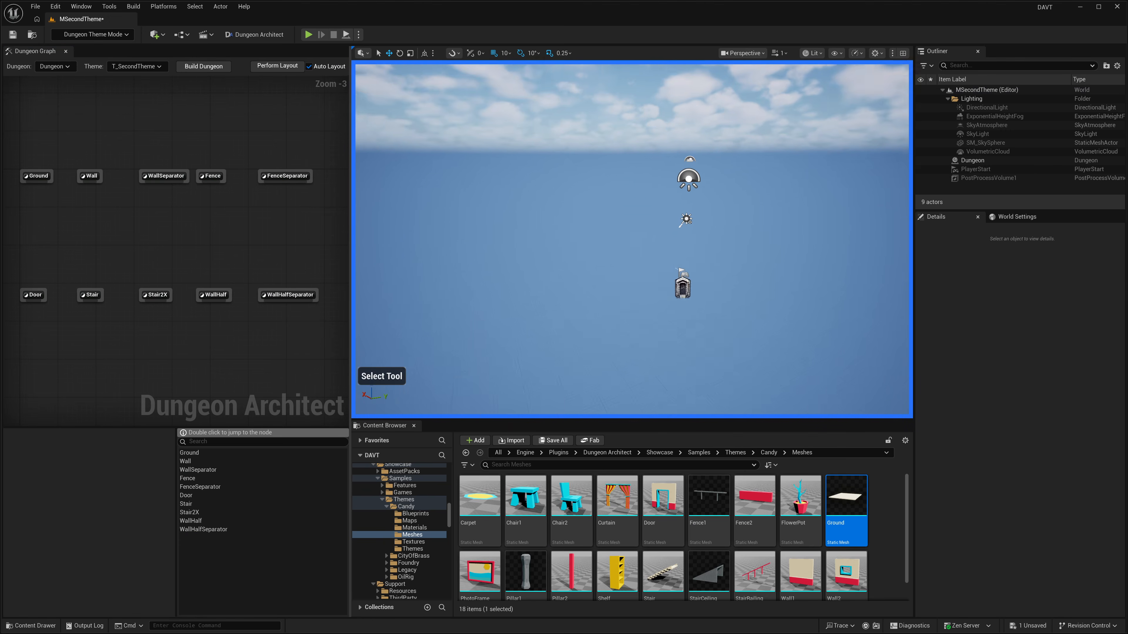
pyautogui.moveTo(471, 240); pyautogui.dragTo(575, 260, button='right')
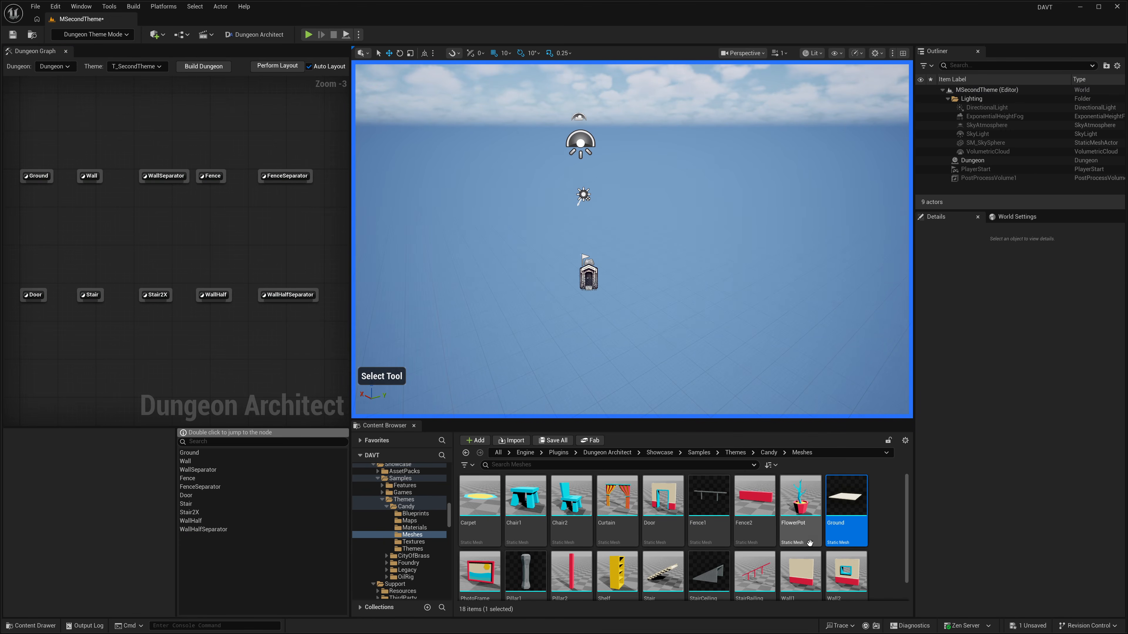
# Try linking a Ground mesh node to the Ground marker in the theme graph, and delete the node
pyautogui.moveTo(854, 515); pyautogui.dragTo(101, 217)
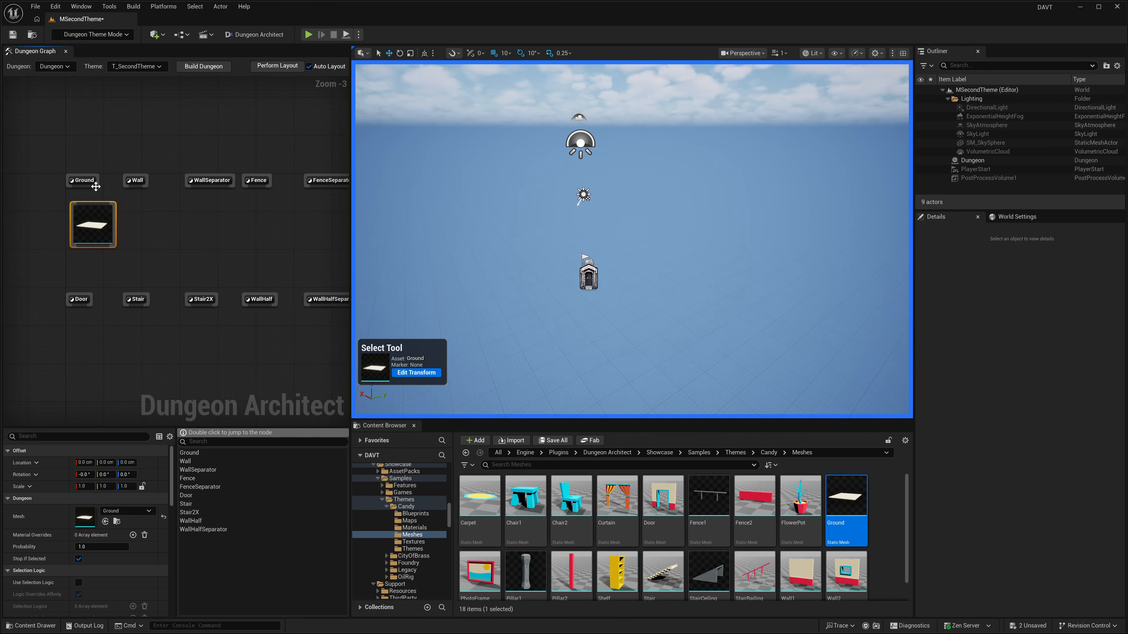
pyautogui.moveTo(94, 204); pyautogui.dragTo(94, 205)
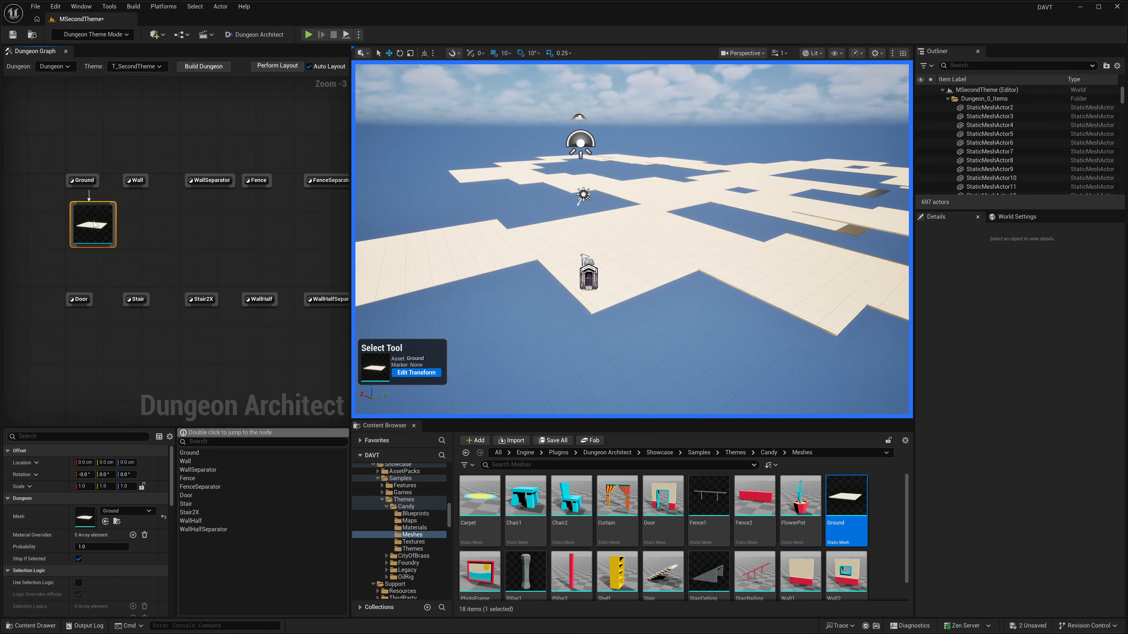
pyautogui.press('w')
pyautogui.moveTo(603, 336); pyautogui.dragTo(690, 229, button='right')
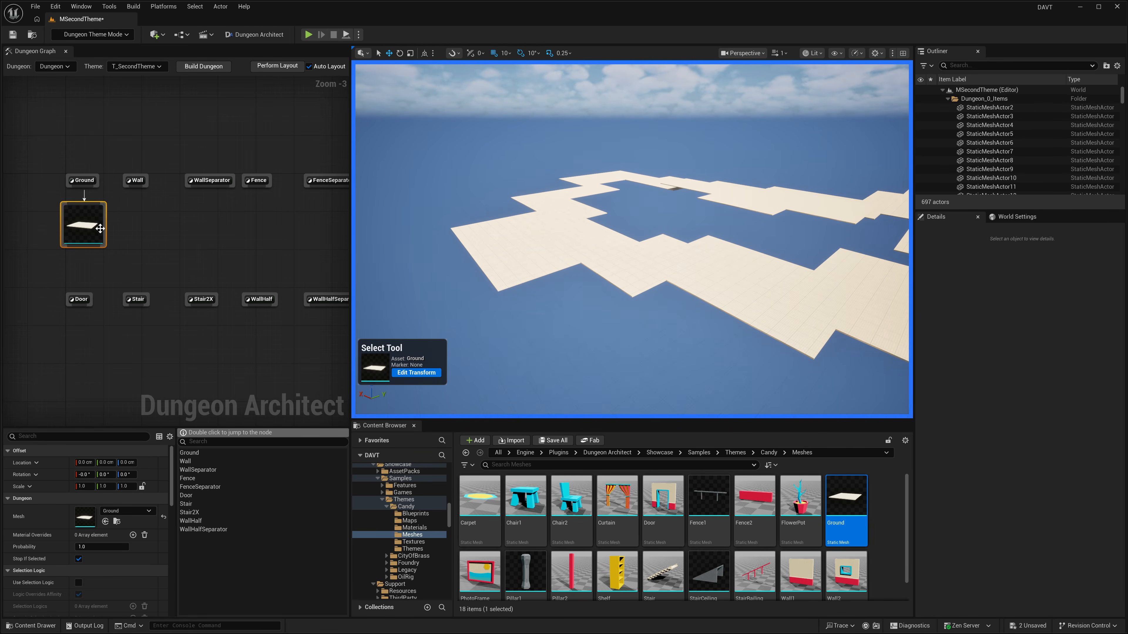
pyautogui.press('Delete')
pyautogui.moveTo(562, 284); pyautogui.dragTo(602, 276, button='right')
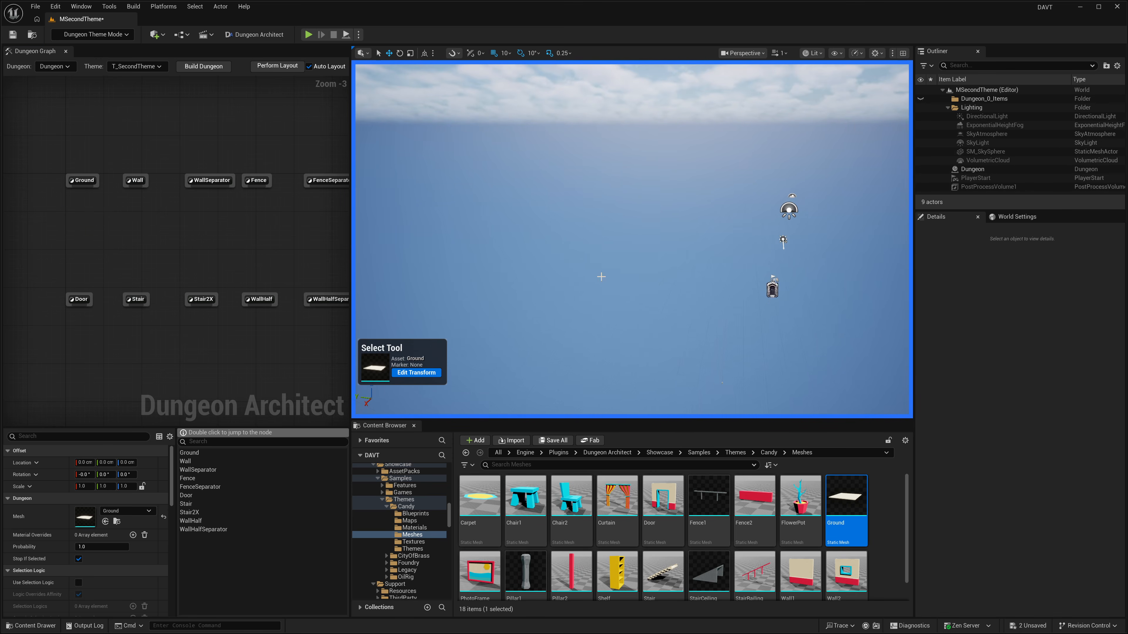
# Open the Ground marker for viewport editing and place the Candy Ground mesh on its outlined tile
pyautogui.doubleClick(95, 187)
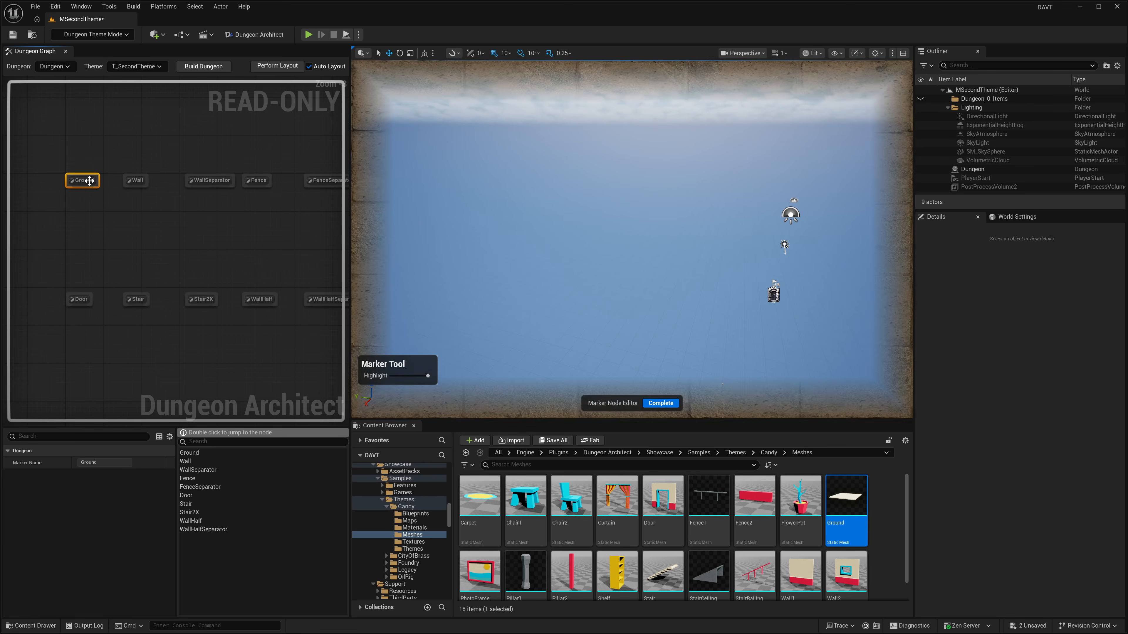
pyautogui.moveTo(600, 284); pyautogui.dragTo(653, 294, button='right')
pyautogui.press('a')
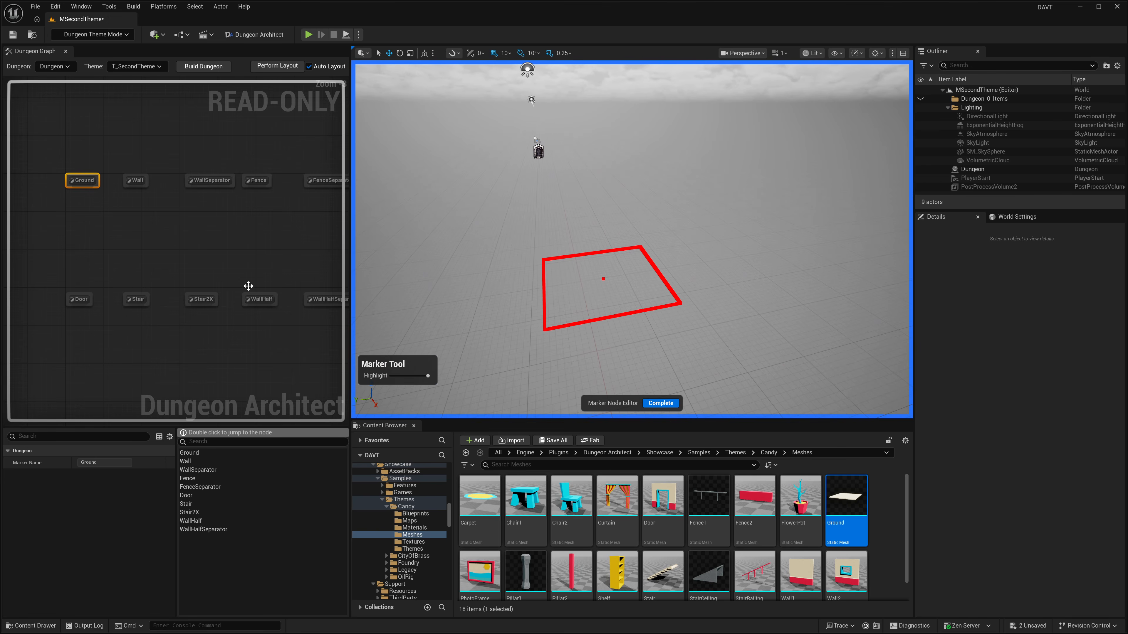
pyautogui.moveTo(845, 520)
pyautogui.mouseDown()
pyautogui.moveTo(870, 529)
pyautogui.moveTo(693, 267)
pyautogui.mouseUp()
pyautogui.moveTo(778, 335); pyautogui.dragTo(778, 336, button='right')
pyautogui.moveTo(668, 312); pyautogui.dragTo(675, 314, button='right')
# Try rotating the Ground mesh on its marker with the rotation gizmo
pyautogui.press('e')
pyautogui.moveTo(640, 287); pyautogui.dragTo(643, 293)
pyautogui.moveTo(644, 293); pyautogui.dragTo(641, 291, button='right')
pyautogui.moveTo(640, 337); pyautogui.dragTo(642, 338, button='right')
pyautogui.moveTo(636, 343); pyautogui.dragTo(629, 338)
pyautogui.moveTo(640, 329); pyautogui.dragTo(632, 328, button='right')
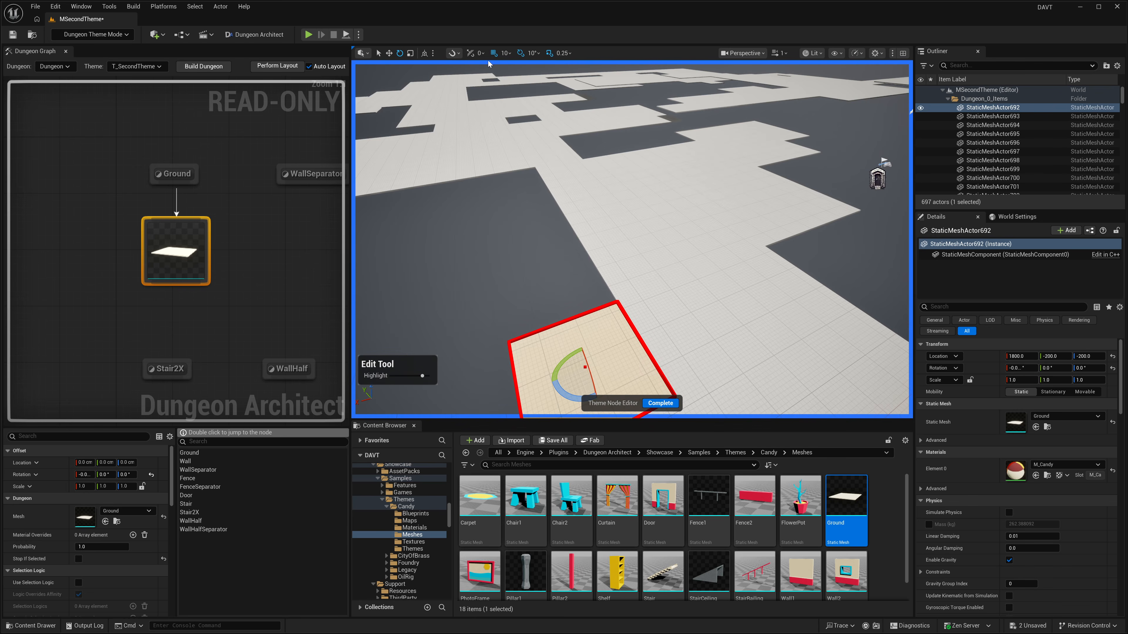
pyautogui.moveTo(515, 134); pyautogui.dragTo(621, 141, button='right')
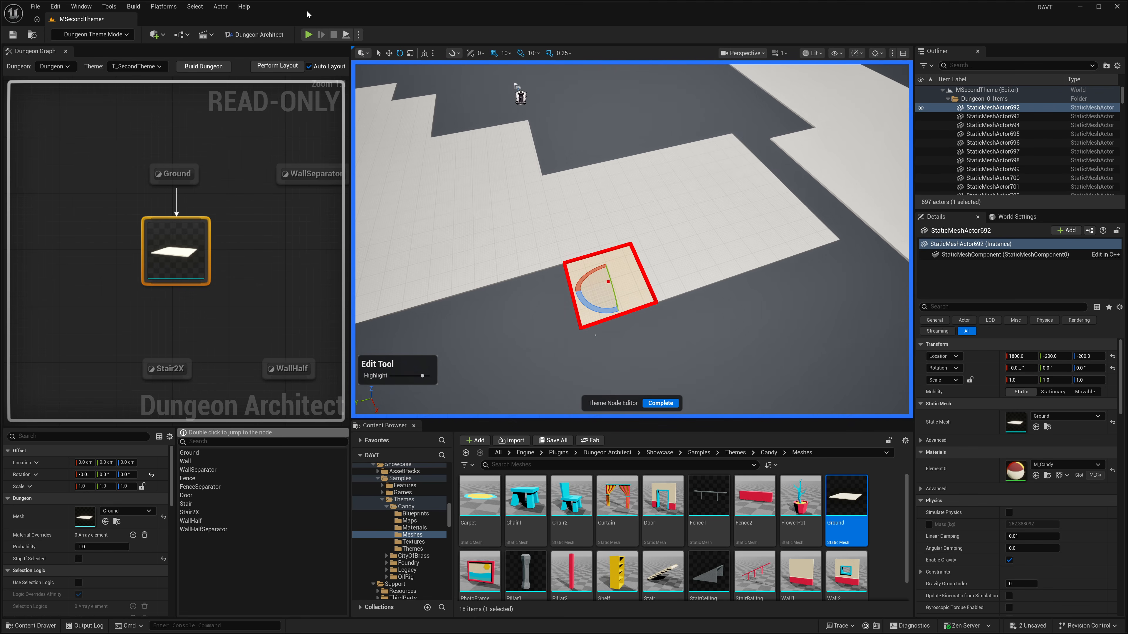
# Try adding and scaling a Cone shape on the Ground marker, and delete it
pyautogui.click(155, 36)
pyautogui.moveTo(201, 123)
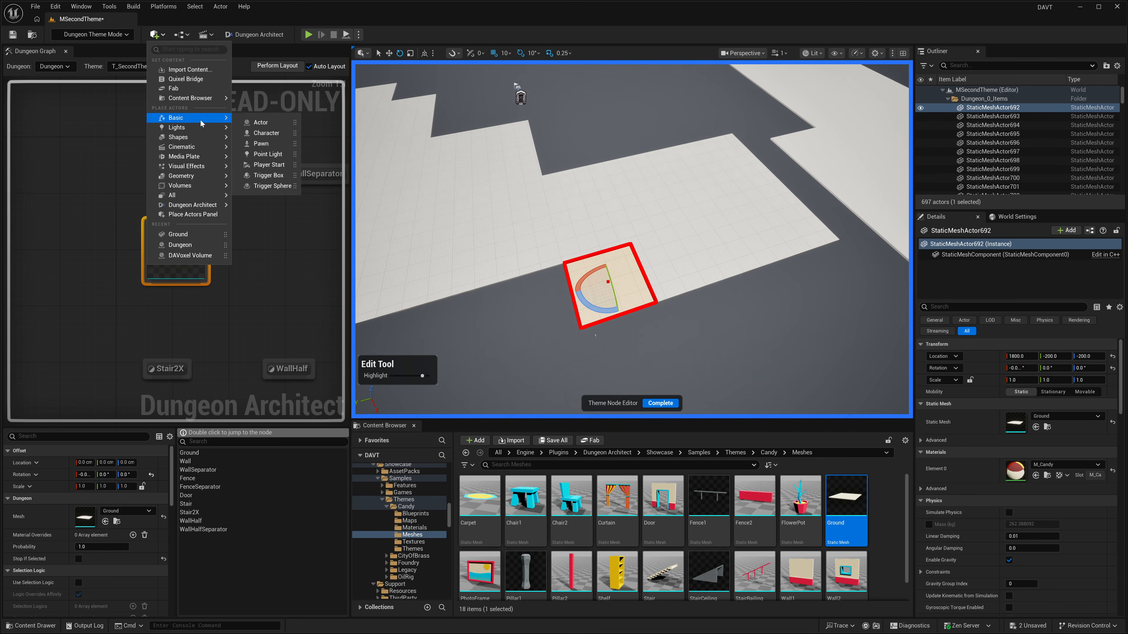
pyautogui.moveTo(198, 142)
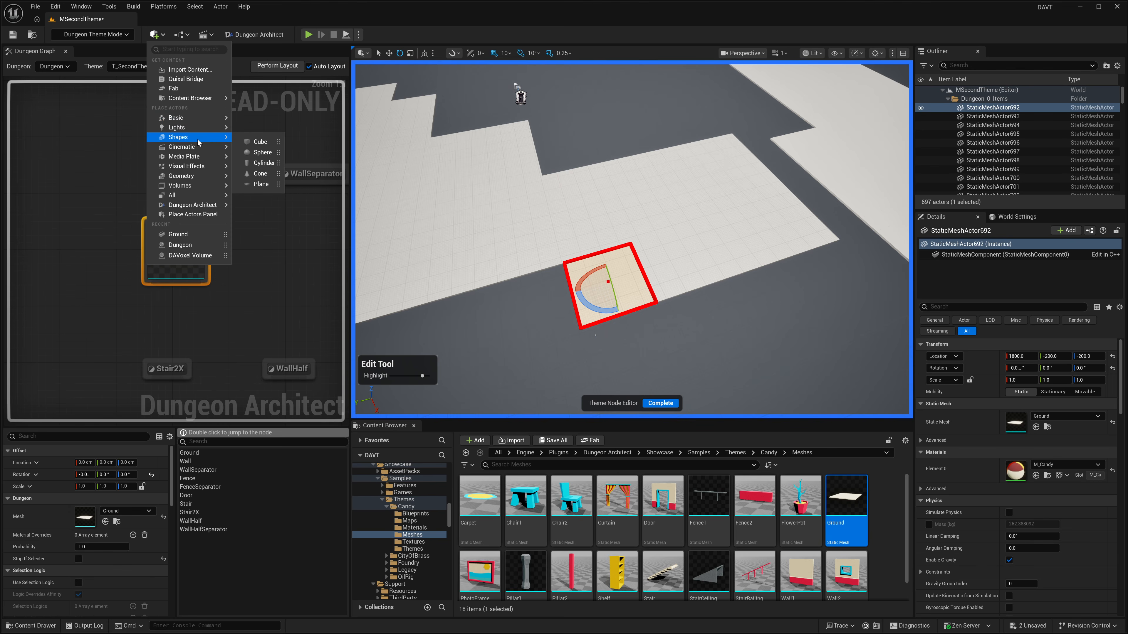
pyautogui.click(261, 174)
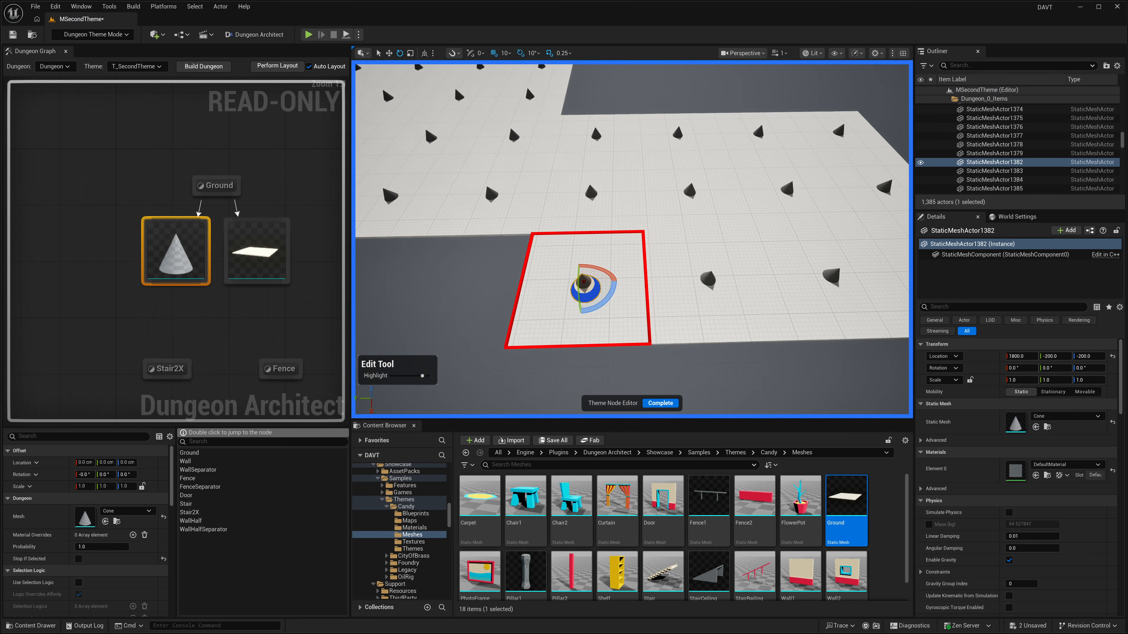
pyautogui.press('r')
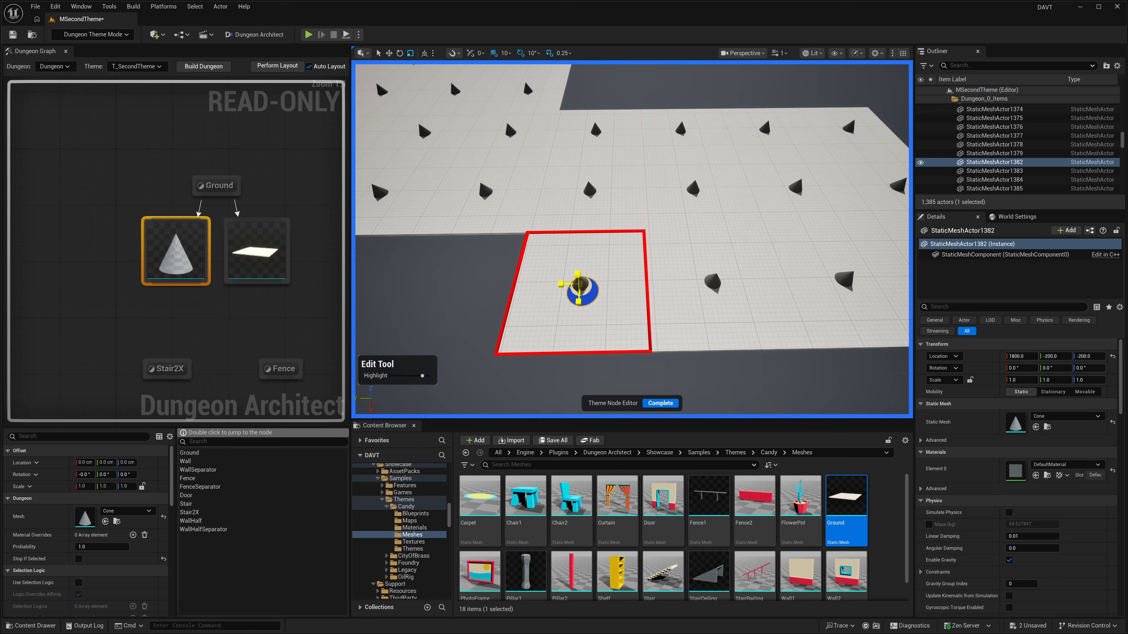
pyautogui.moveTo(579, 284); pyautogui.dragTo(577, 253)
pyautogui.press('w')
pyautogui.moveTo(577, 253); pyautogui.dragTo(590, 272, button='right')
pyautogui.press('Delete')
# Open the Wall marker for viewport editing and place the Wall1 mesh on it
pyautogui.moveTo(251, 240); pyautogui.dragTo(106, 253, button='right')
pyautogui.moveTo(257, 249); pyautogui.dragTo(51, 231, button='right')
pyautogui.click(256, 173)
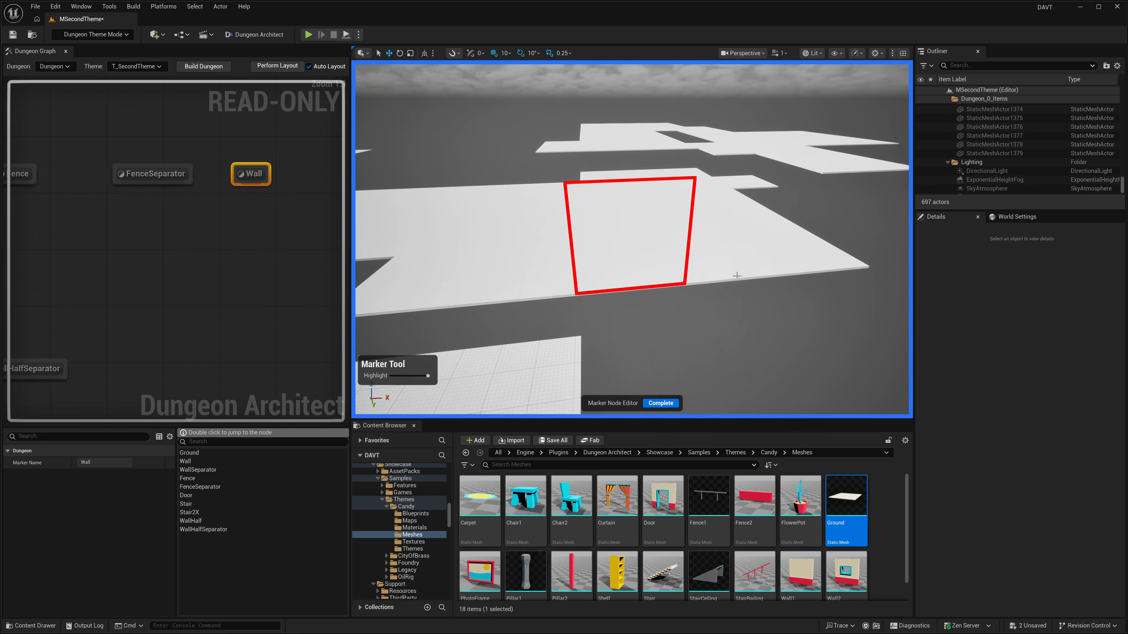
pyautogui.keyDown('alt'); pyautogui.moveTo(738, 276); pyautogui.dragTo(692, 289); pyautogui.keyUp('alt')
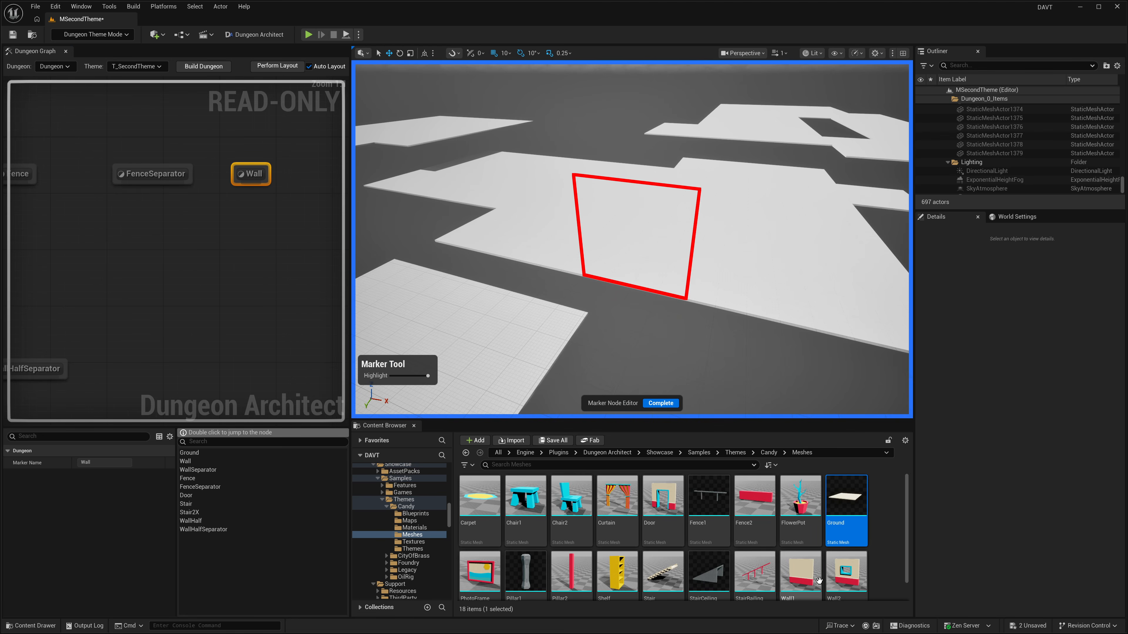
pyautogui.moveTo(801, 574); pyautogui.dragTo(879, 293)
pyautogui.moveTo(707, 325)
pyautogui.mouseDown(button='right')
pyautogui.moveTo(692, 311)
pyautogui.moveTo(728, 320)
pyautogui.moveTo(707, 325)
pyautogui.mouseUp(button='right')
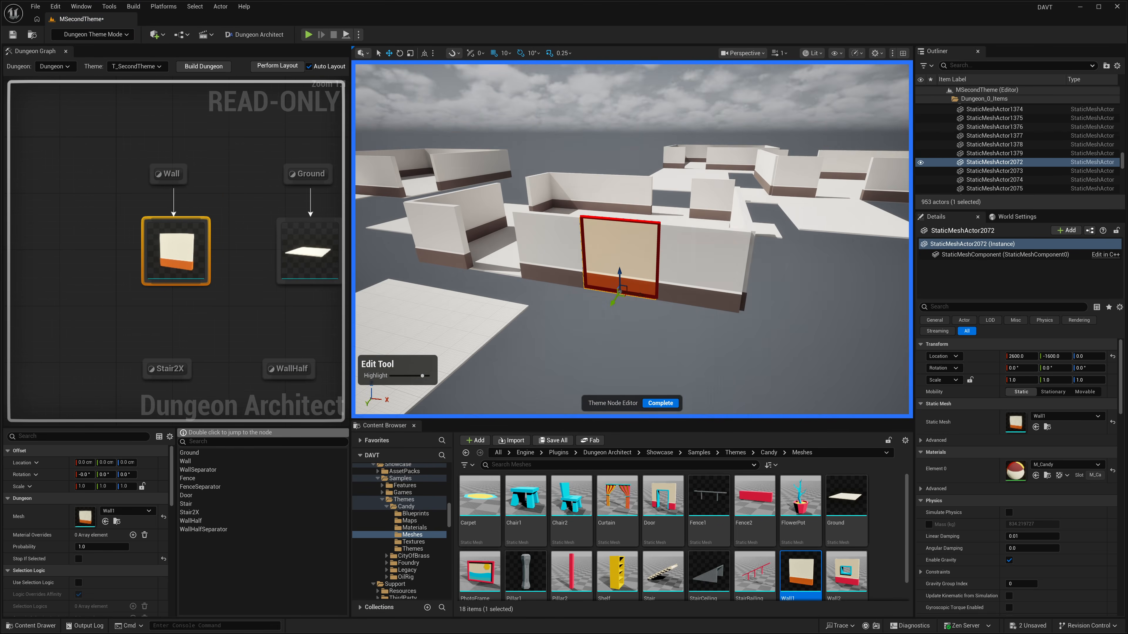
# Select several ground and wall pieces in the viewport to check their theme nodes, and delete the Wall1 node
pyautogui.click(704, 268)
pyautogui.moveTo(704, 269); pyautogui.dragTo(572, 255, button='right')
pyautogui.click(572, 255)
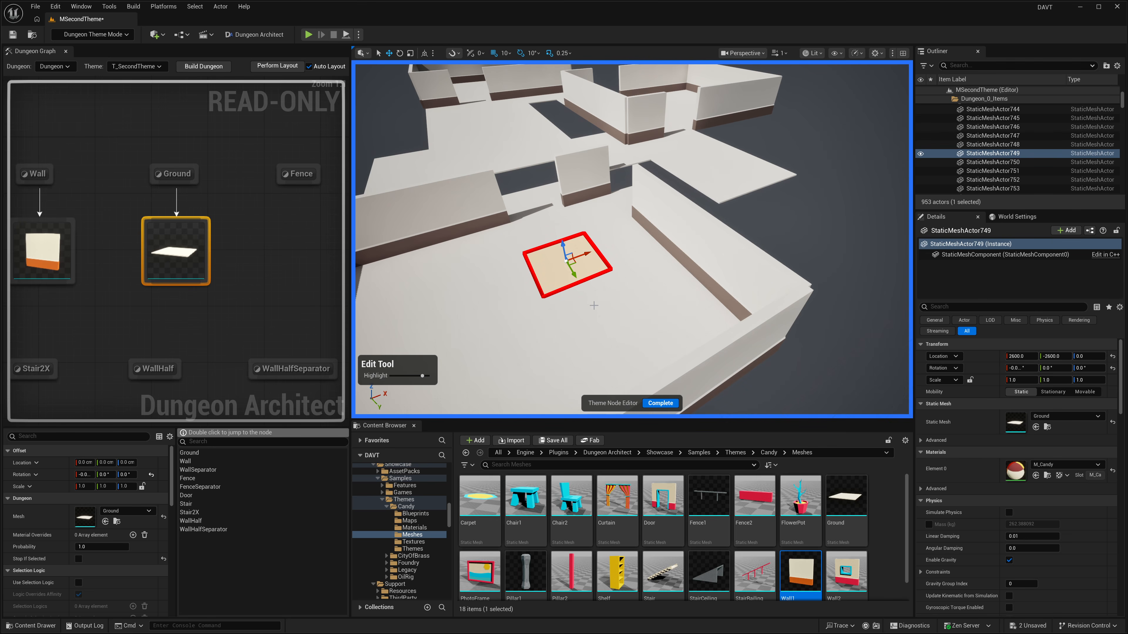
pyautogui.click(696, 215)
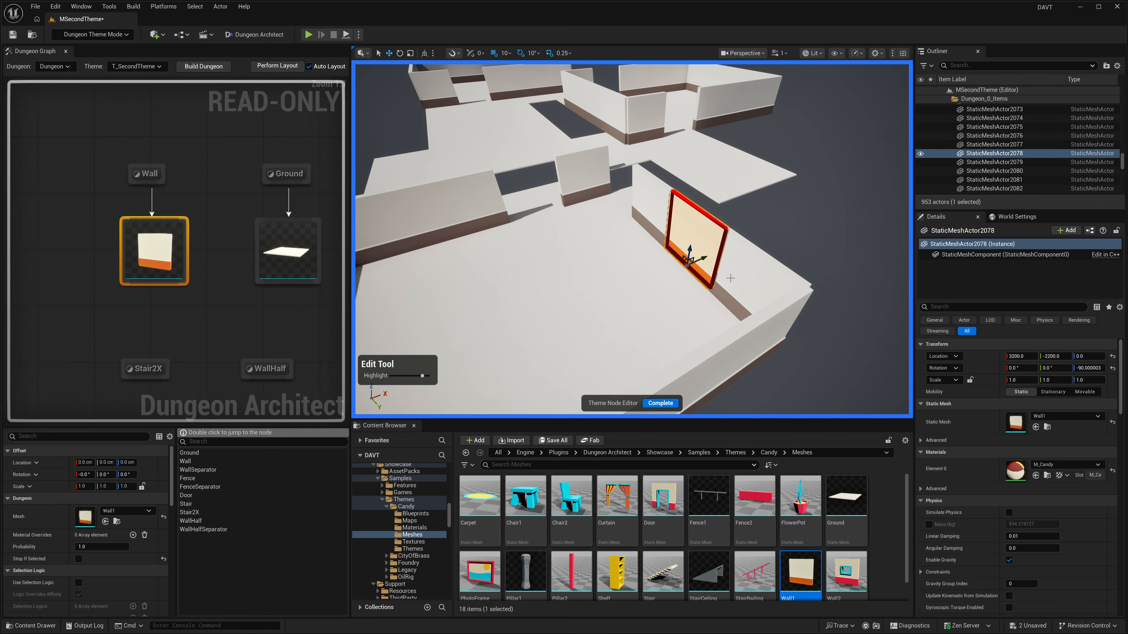
pyautogui.moveTo(695, 215); pyautogui.dragTo(624, 319, button='right')
pyautogui.click(625, 320)
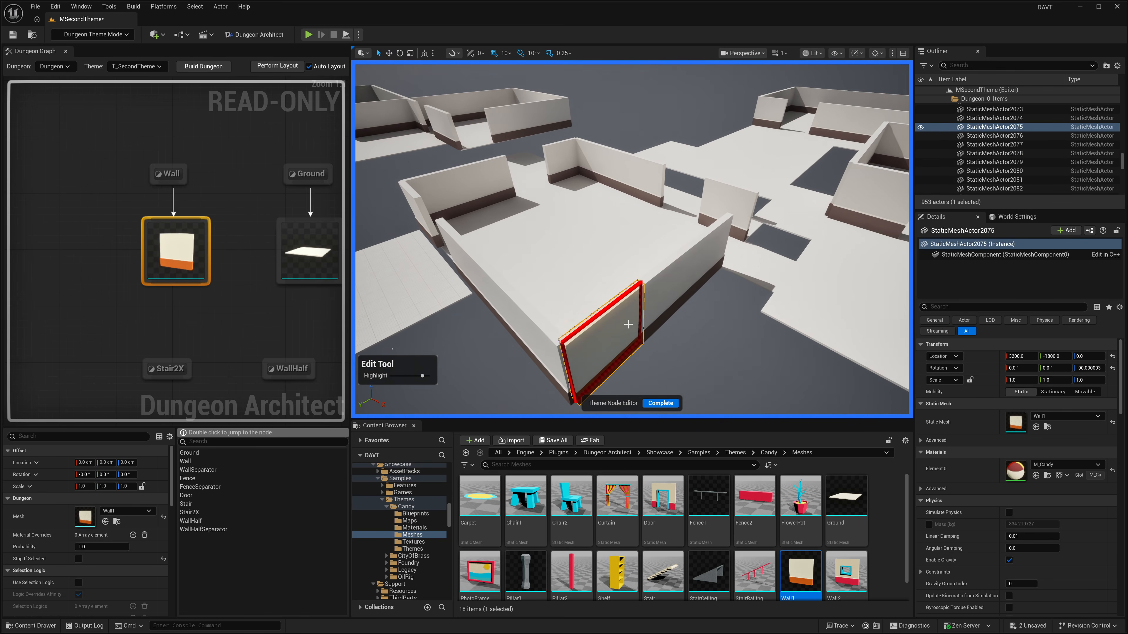
pyautogui.click(628, 174)
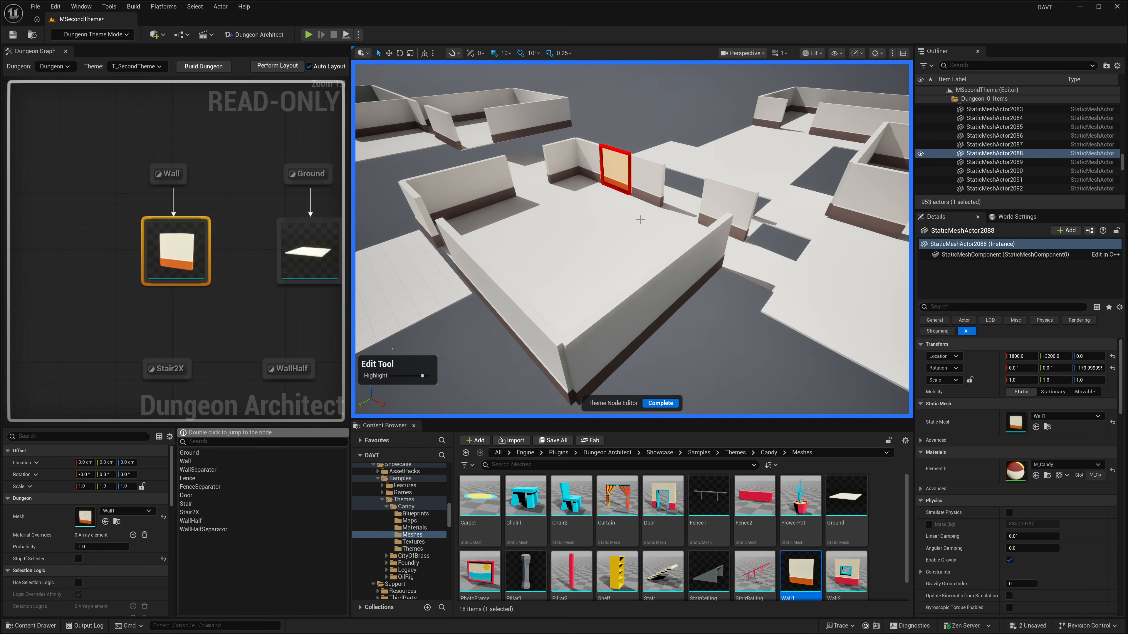
pyautogui.press('Delete')
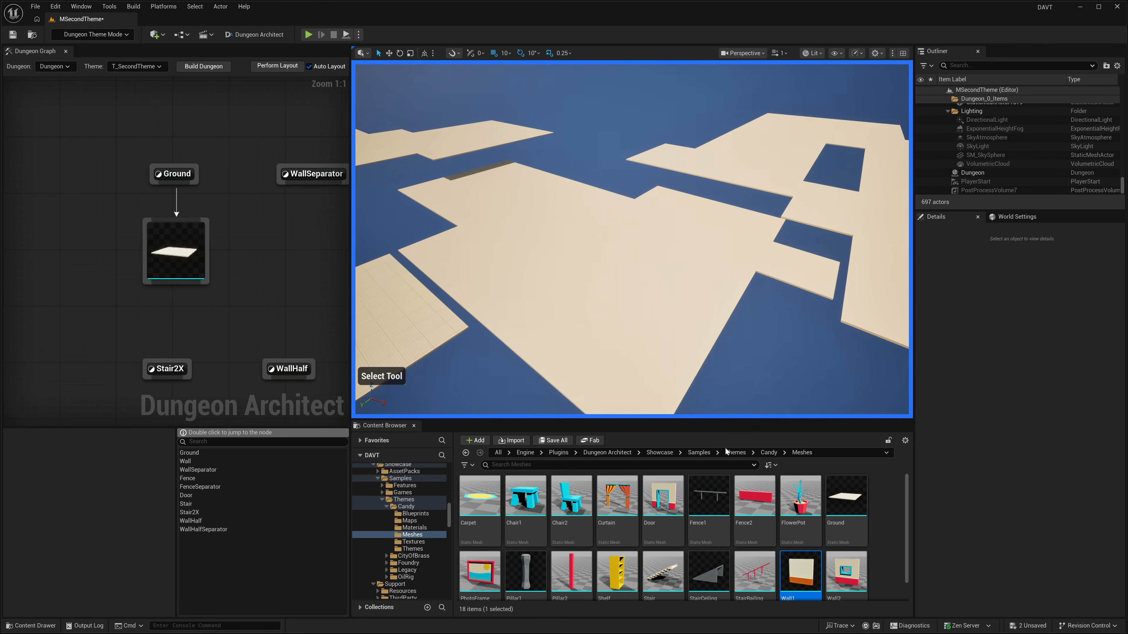
# Reopen the Wall marker, place the Wall1 and Wall2 meshes on it together, and complete the marker editing
pyautogui.moveTo(330, 285)
pyautogui.mouseDown(button='right')
pyautogui.moveTo(184, 245)
pyautogui.moveTo(65, 249)
pyautogui.moveTo(75, 246)
pyautogui.mouseUp(button='right')
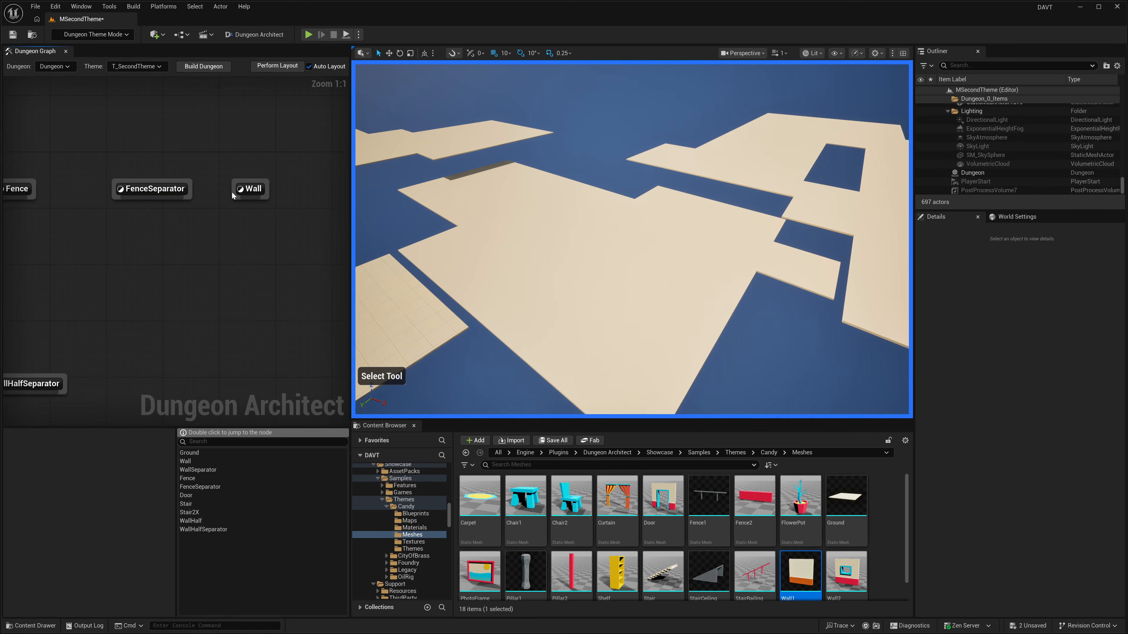
pyautogui.click(237, 188)
pyautogui.doubleClick(237, 188)
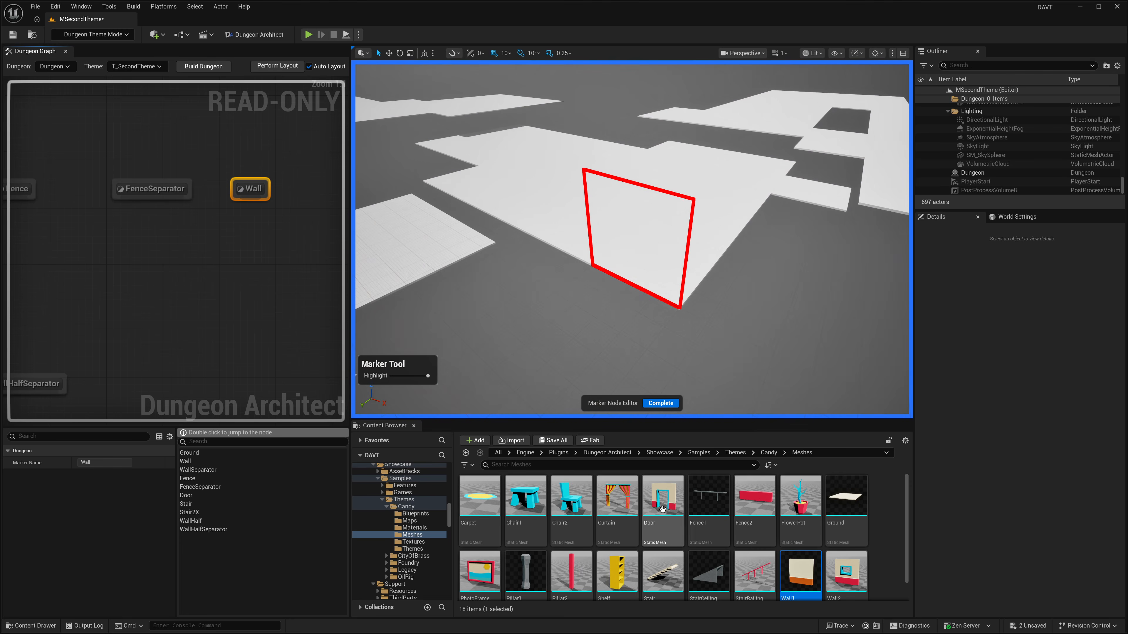
pyautogui.click(843, 581)
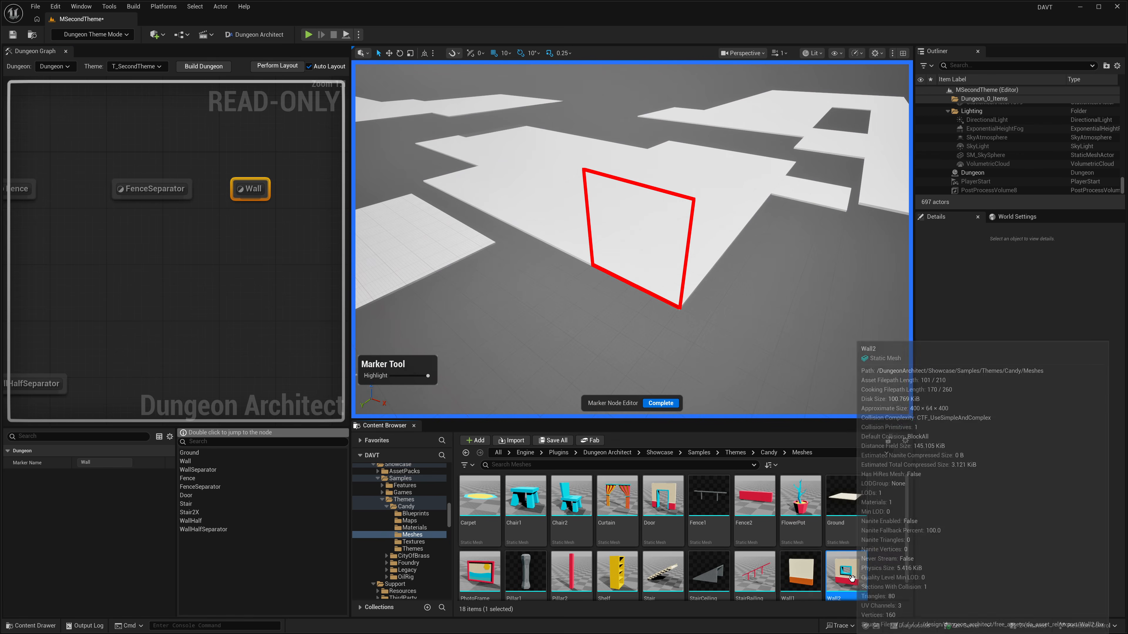
pyautogui.scroll(-1, 839, 571)
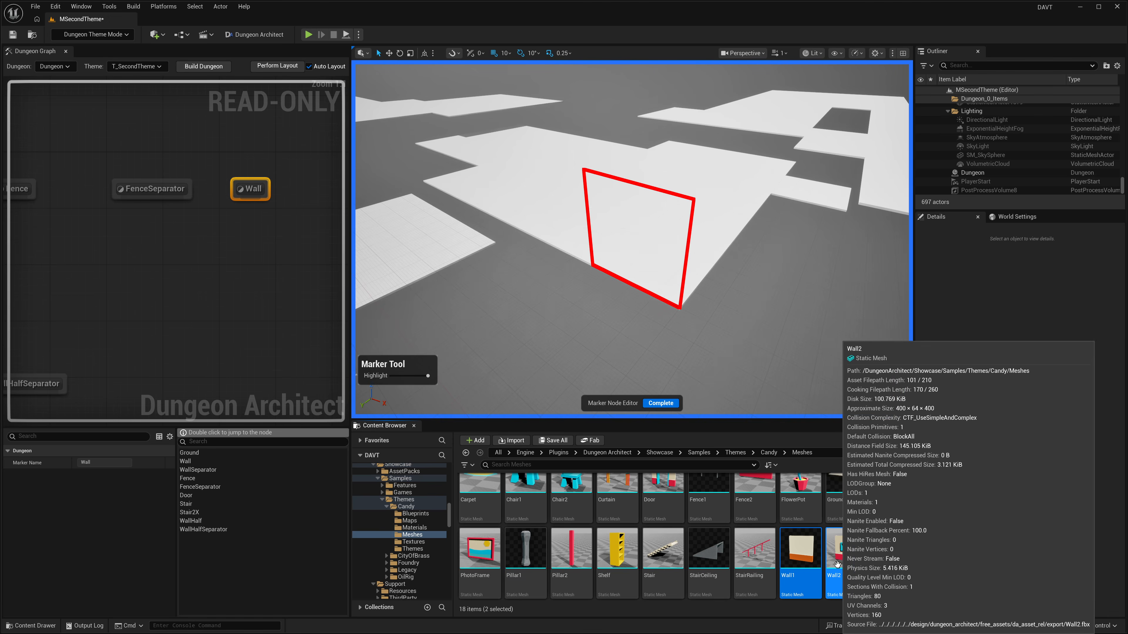
pyautogui.moveTo(842, 557)
pyautogui.mouseDown()
pyautogui.moveTo(730, 351)
pyautogui.moveTo(651, 310)
pyautogui.mouseUp()
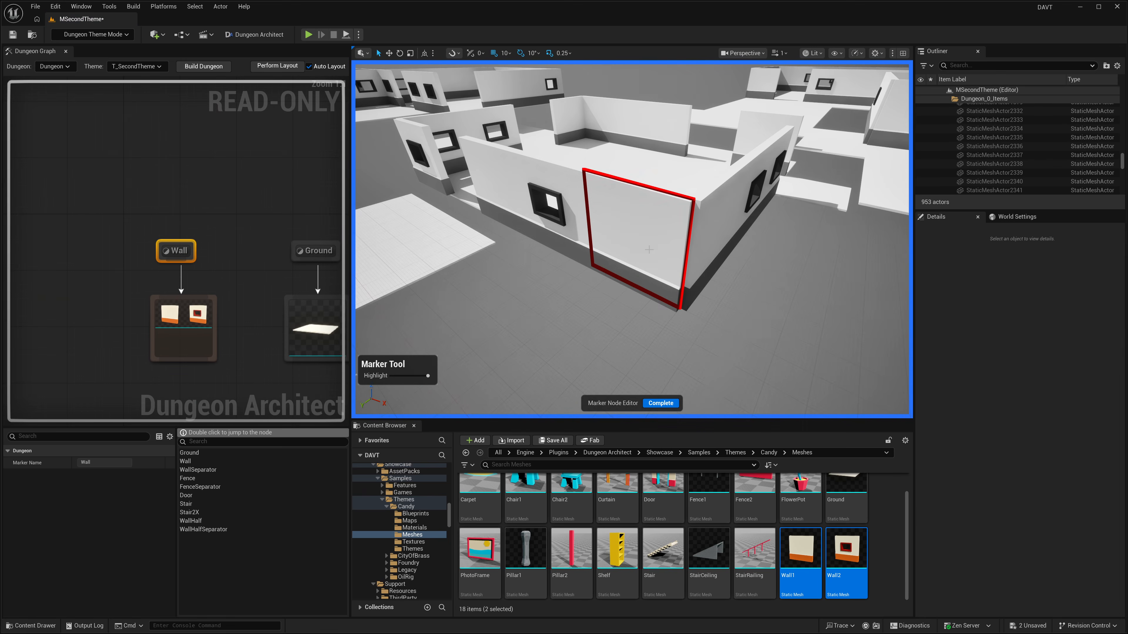
pyautogui.moveTo(649, 250)
pyautogui.mouseDown(button='right')
pyautogui.moveTo(635, 218)
pyautogui.moveTo(755, 262)
pyautogui.moveTo(800, 222)
pyautogui.moveTo(844, 248)
pyautogui.moveTo(799, 275)
pyautogui.mouseUp(button='right')
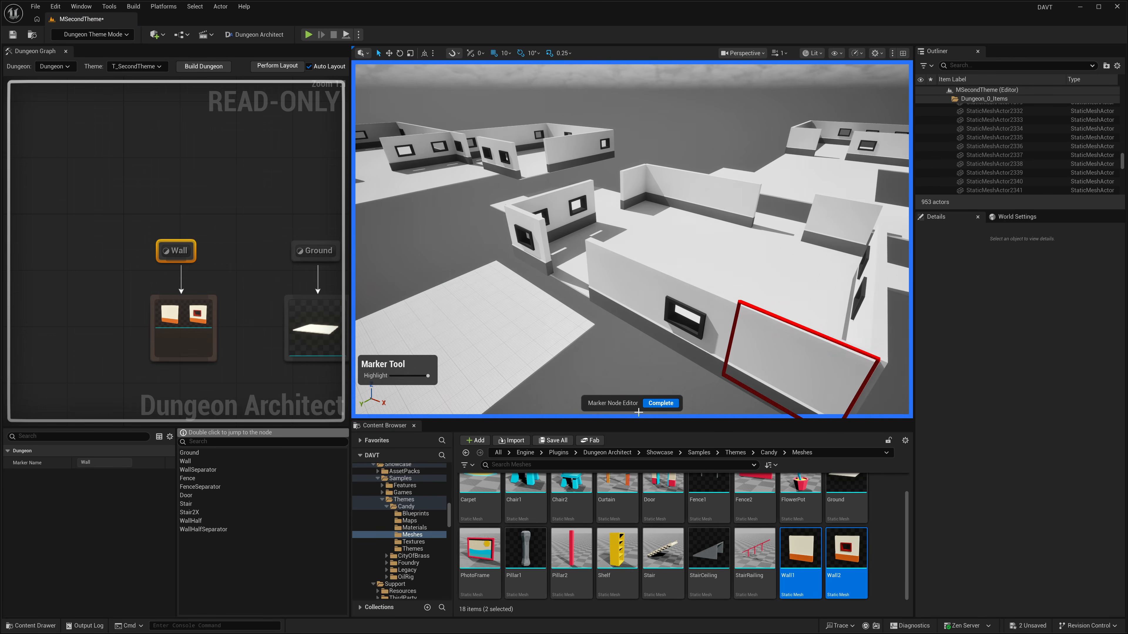
pyautogui.click(667, 403)
pyautogui.moveTo(667, 382)
pyautogui.mouseDown(button='right')
pyautogui.moveTo(644, 338)
pyautogui.moveTo(591, 333)
pyautogui.moveTo(732, 333)
pyautogui.moveTo(462, 334)
pyautogui.mouseUp(button='right')
# Try adding a separate combined Wall1 and Wall2 node to the theme graph, and delete it
pyautogui.click(197, 324)
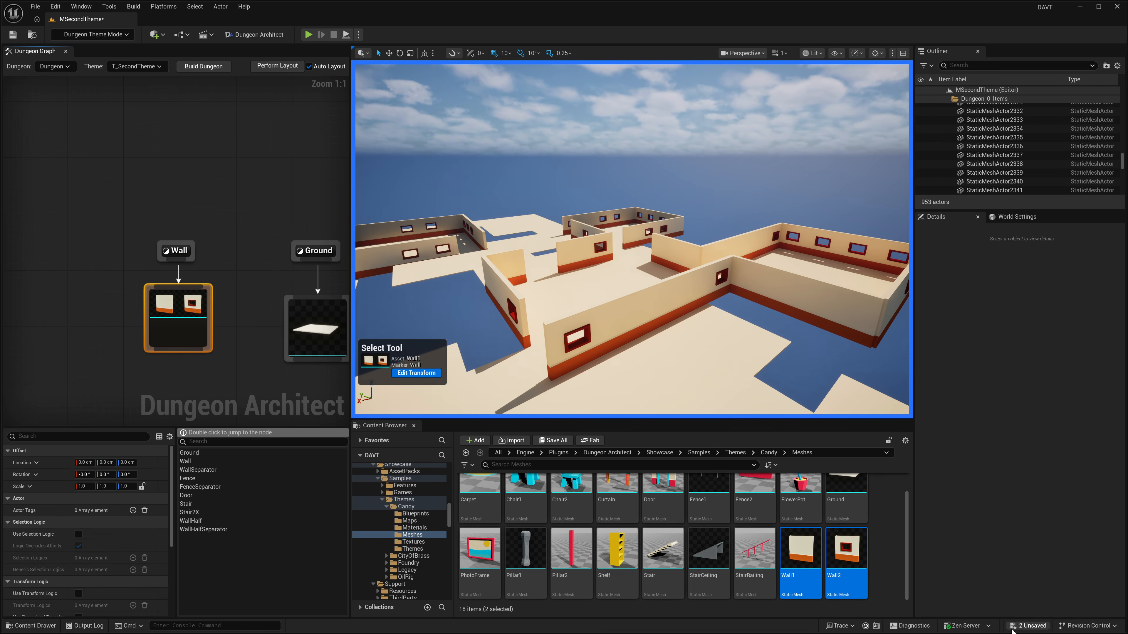
pyautogui.moveTo(843, 561)
pyautogui.mouseDown()
pyautogui.moveTo(866, 597)
pyautogui.moveTo(78, 316)
pyautogui.moveTo(75, 269)
pyautogui.moveTo(98, 313)
pyautogui.mouseUp()
pyautogui.press('Delete')
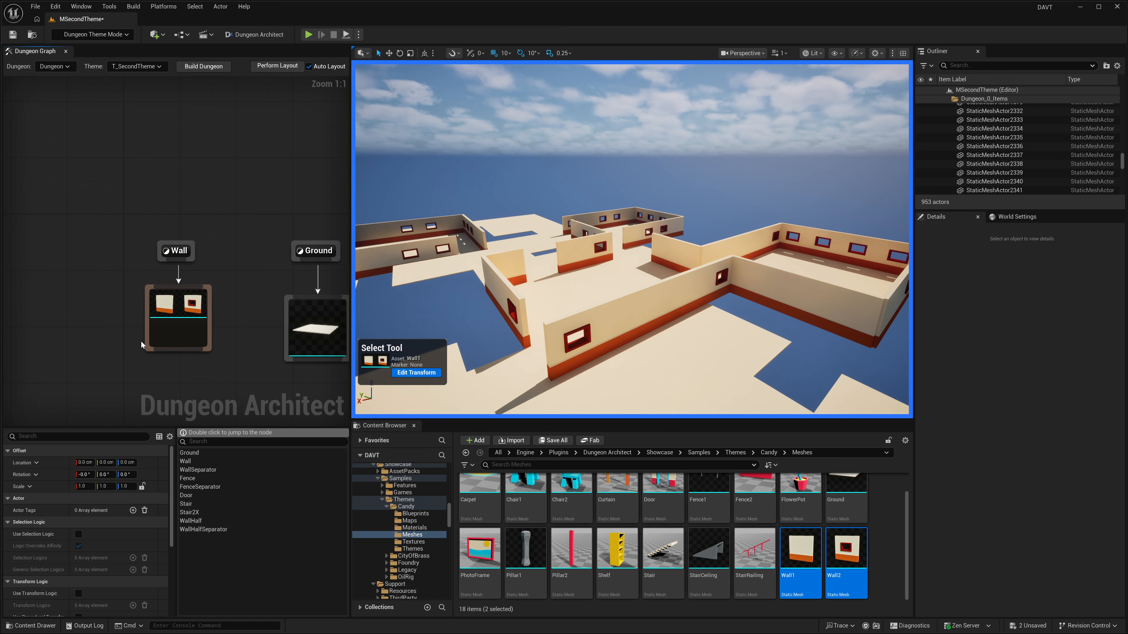
# Enlarge the Content Browser to show all Candy meshes and select the combined wall node under the Wall marker
pyautogui.moveTo(700, 421); pyautogui.dragTo(711, 363)
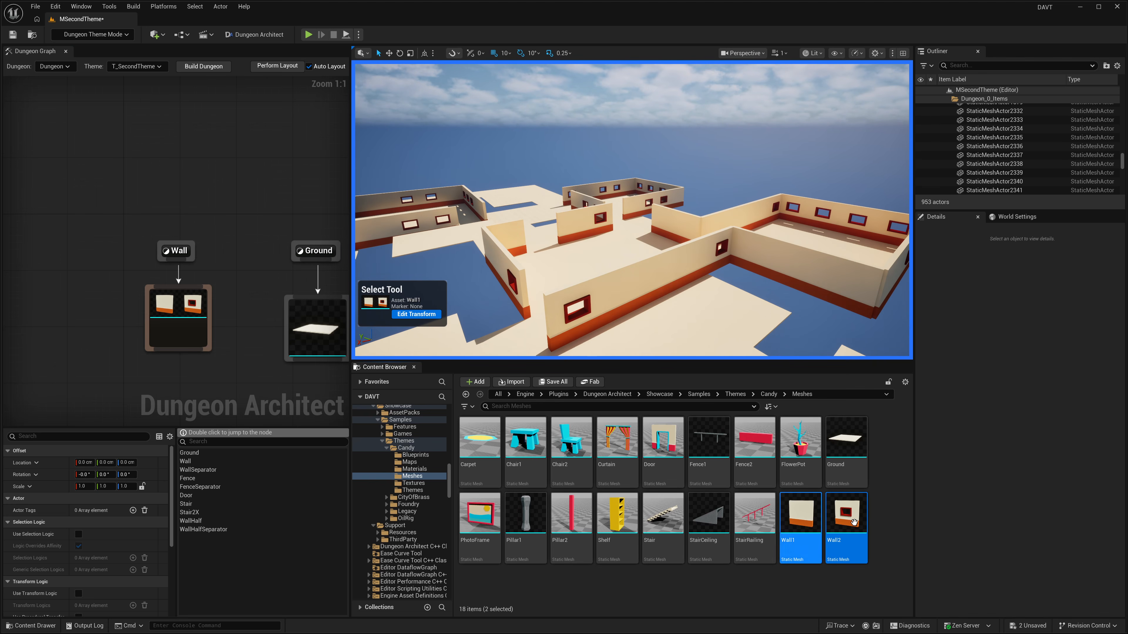
pyautogui.click(189, 328)
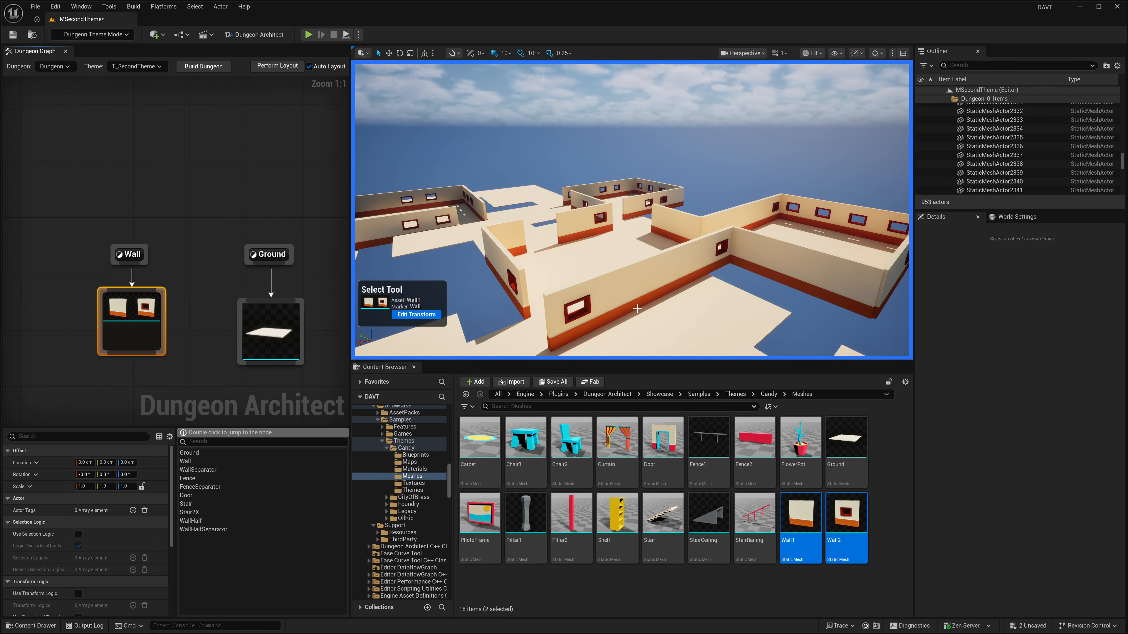
# Open the theme node of a Wall1 piece for transform editing, examine the highlighted wall up close, and complete the editing
pyautogui.click(684, 278)
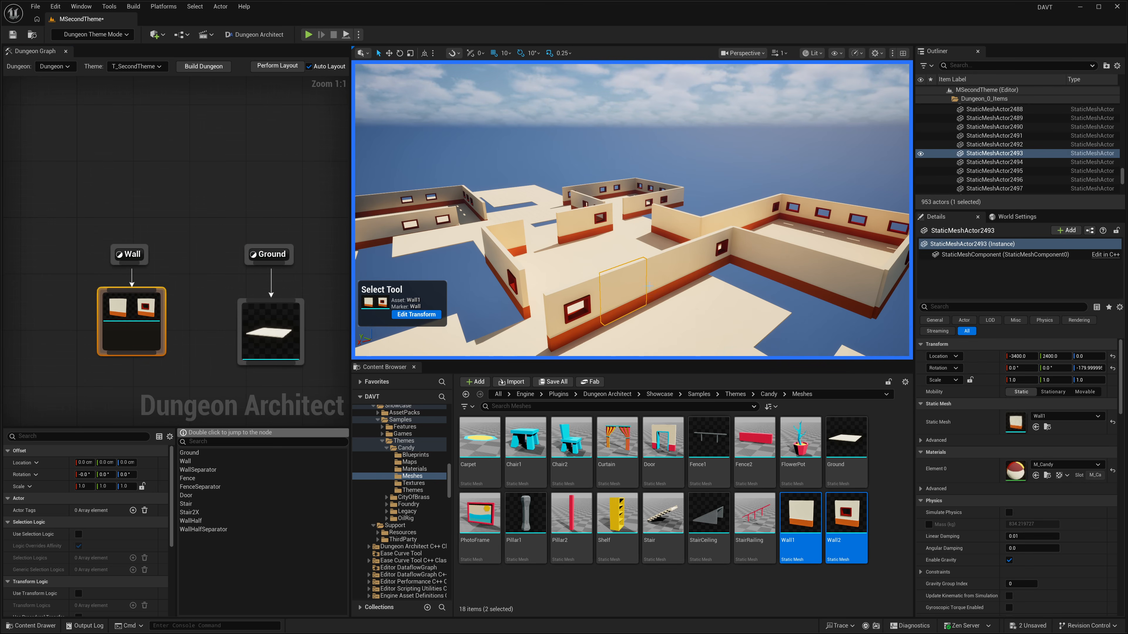
pyautogui.doubleClick(597, 294)
pyautogui.keyDown('alt'); pyautogui.moveTo(598, 295); pyautogui.dragTo(616, 291); pyautogui.keyUp('alt')
pyautogui.moveTo(579, 199); pyautogui.dragTo(717, 200, button='right')
pyautogui.rightClick(599, 199)
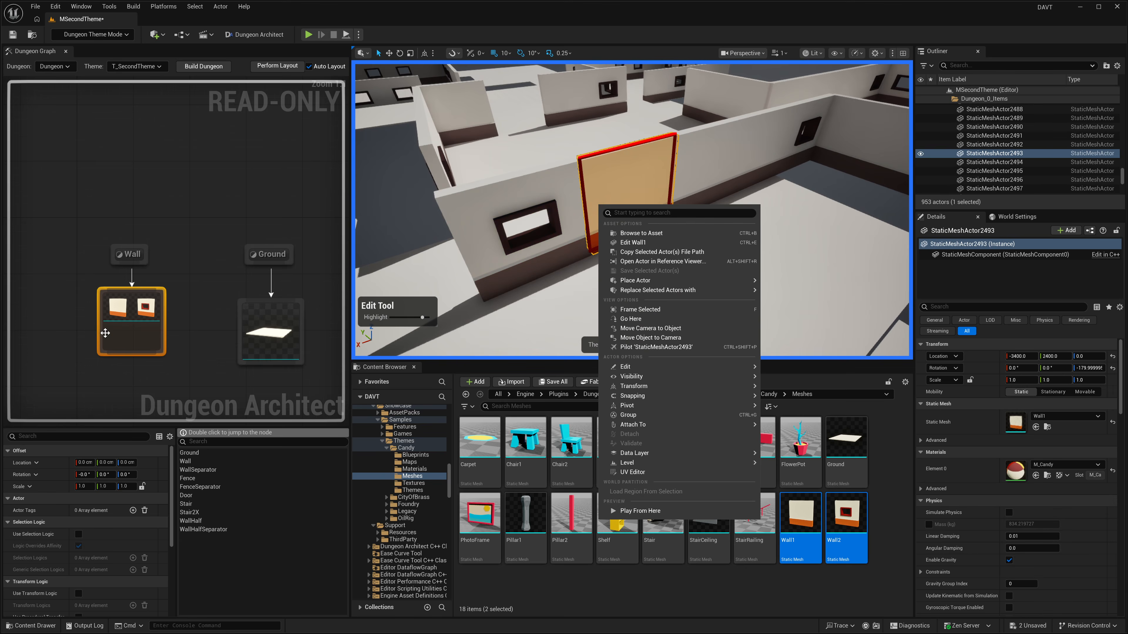
pyautogui.click(141, 332)
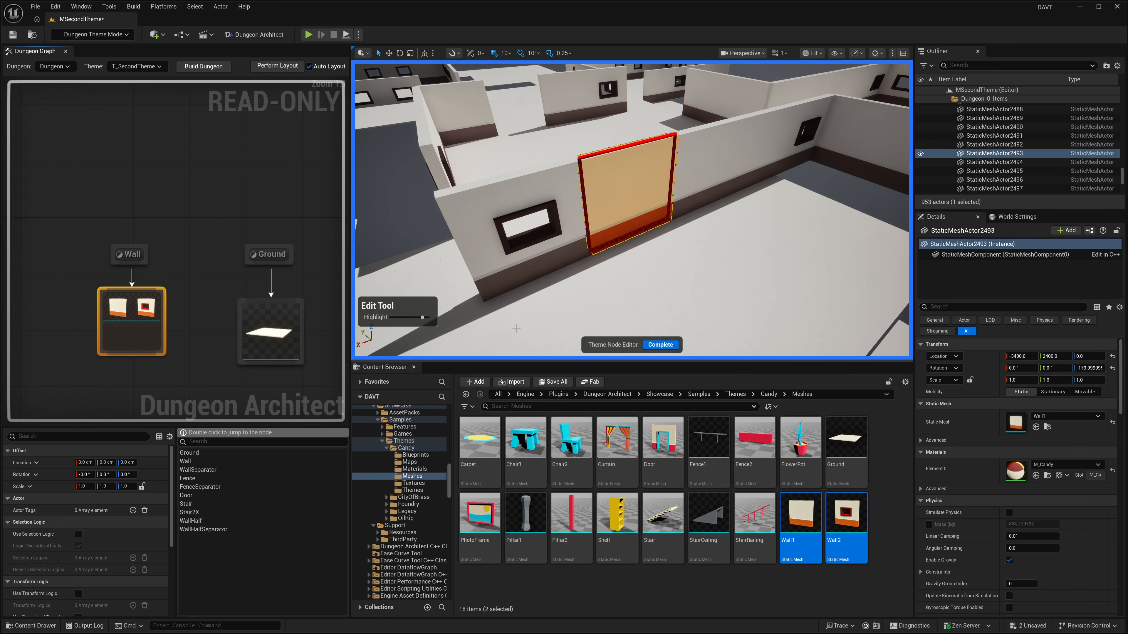
pyautogui.click(661, 346)
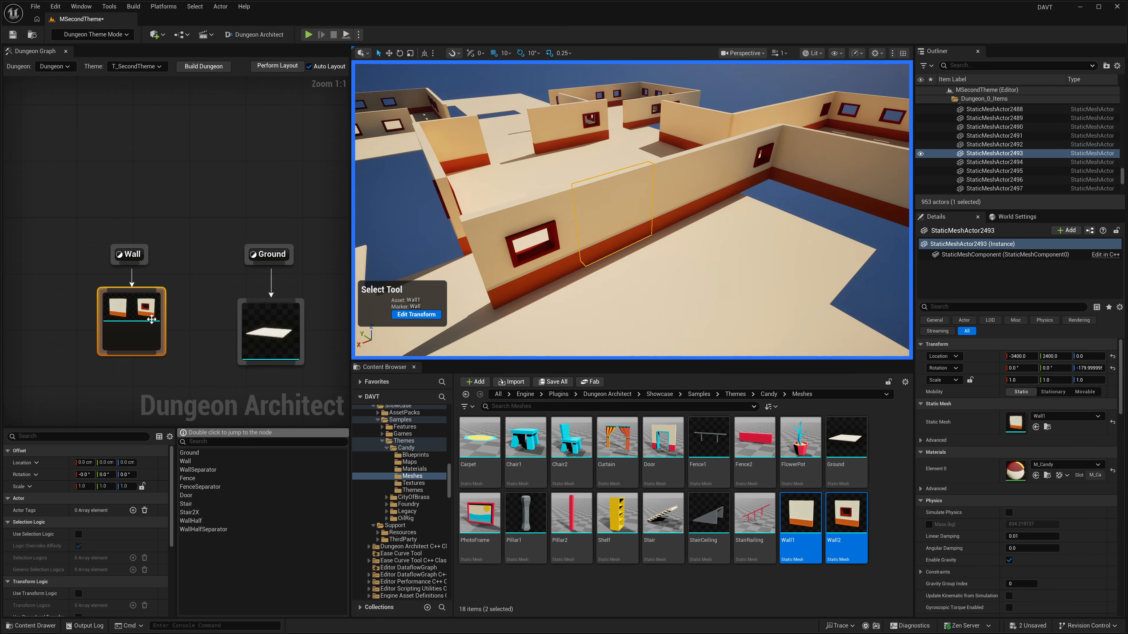
# Reopen the combined wall node, try raising the wall by 70 cm, undo it, and raise it by 20 cm instead
pyautogui.click(152, 319)
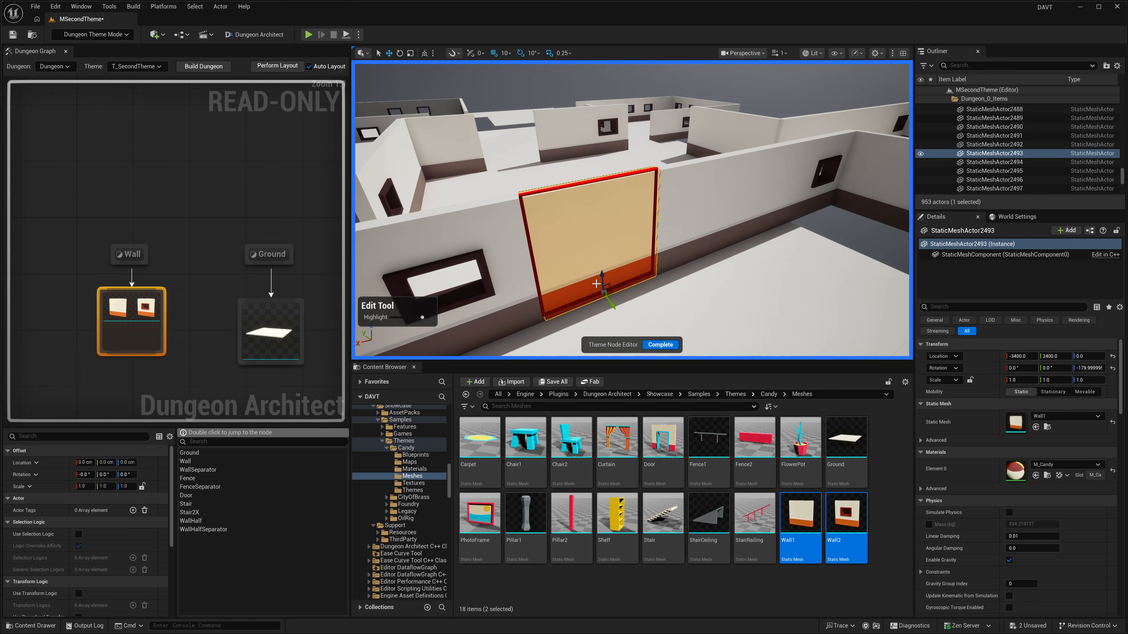
pyautogui.moveTo(604, 275); pyautogui.dragTo(619, 270)
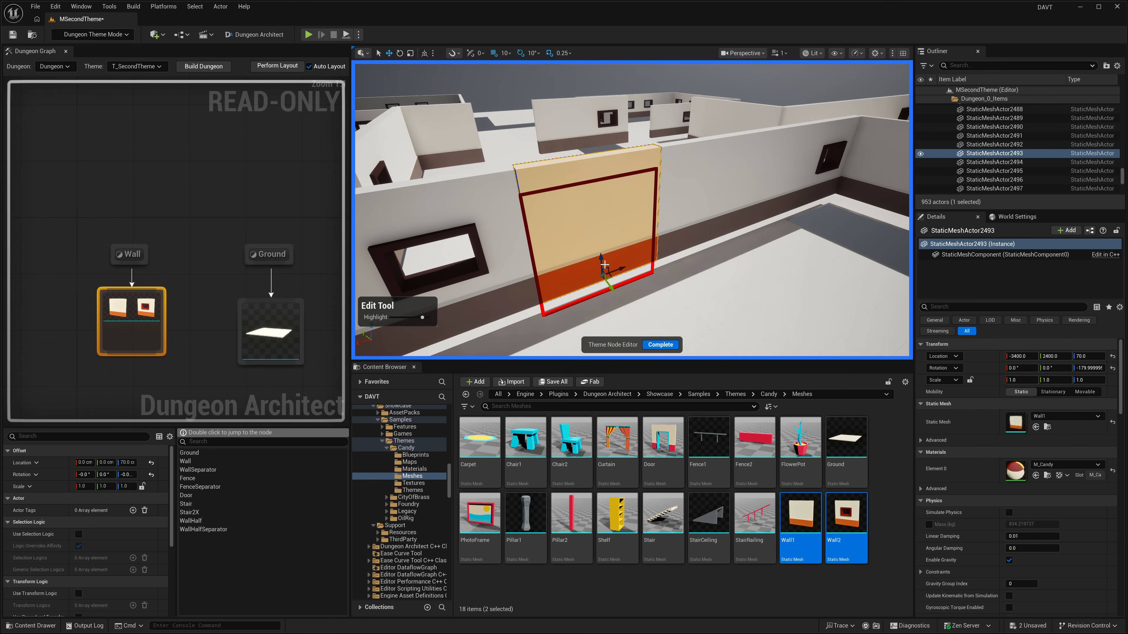
pyautogui.hotkey('ctrl', 'z')
pyautogui.moveTo(603, 277); pyautogui.dragTo(603, 271)
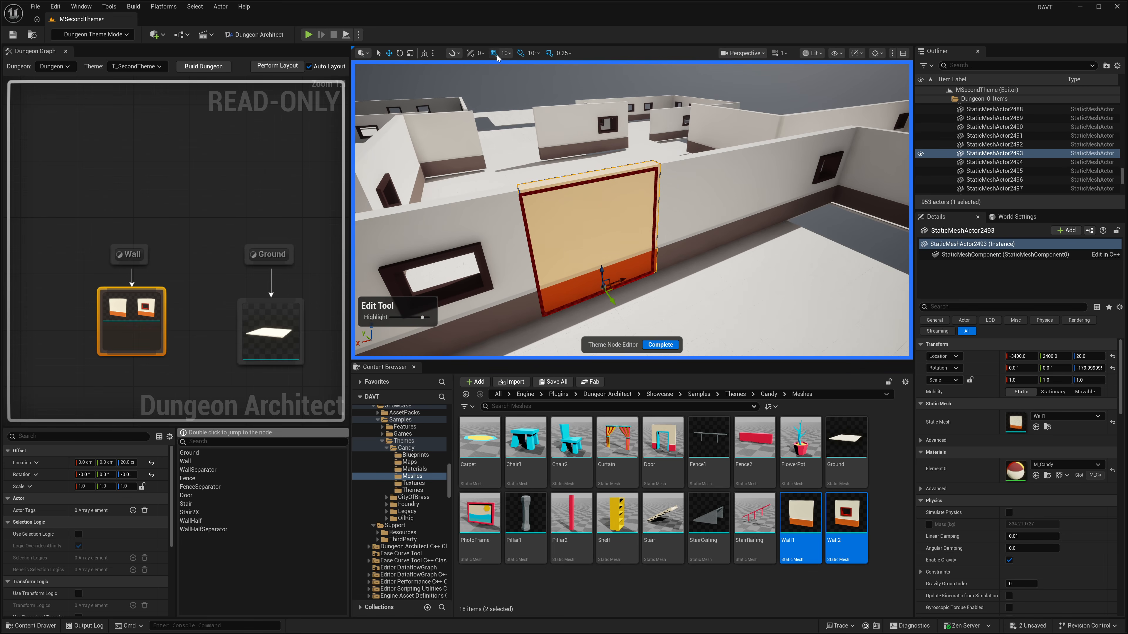
# Set the position grid snap to 100 and try moving the wall vertically with it
pyautogui.click(507, 54)
pyautogui.click(519, 115)
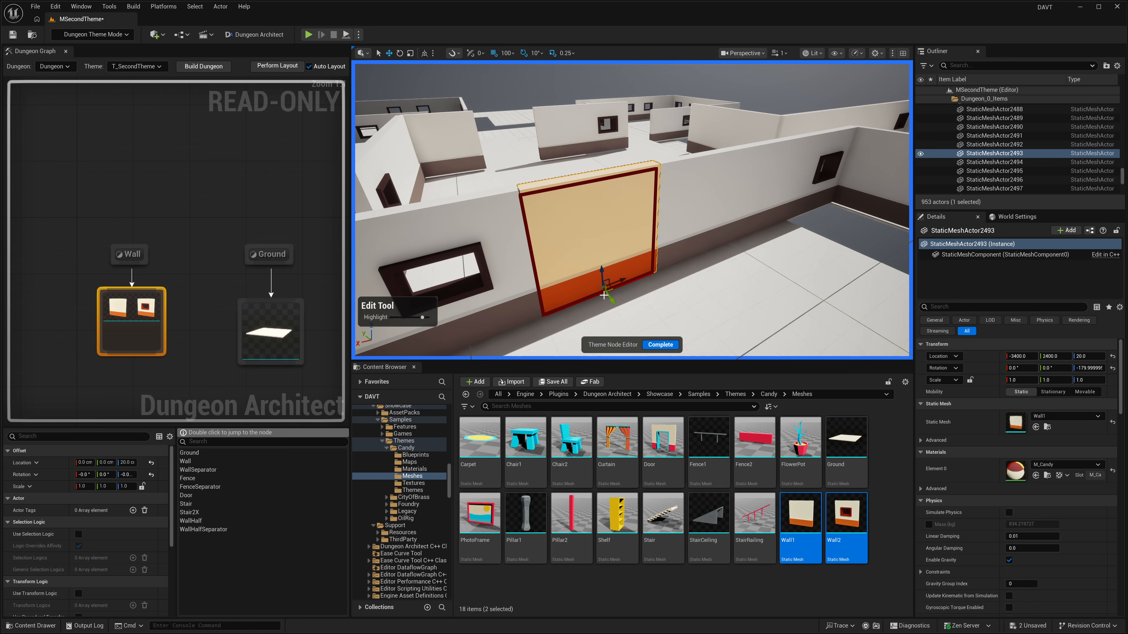
pyautogui.moveTo(603, 275)
pyautogui.mouseDown()
pyautogui.moveTo(599, 222)
pyautogui.moveTo(603, 274)
pyautogui.mouseUp()
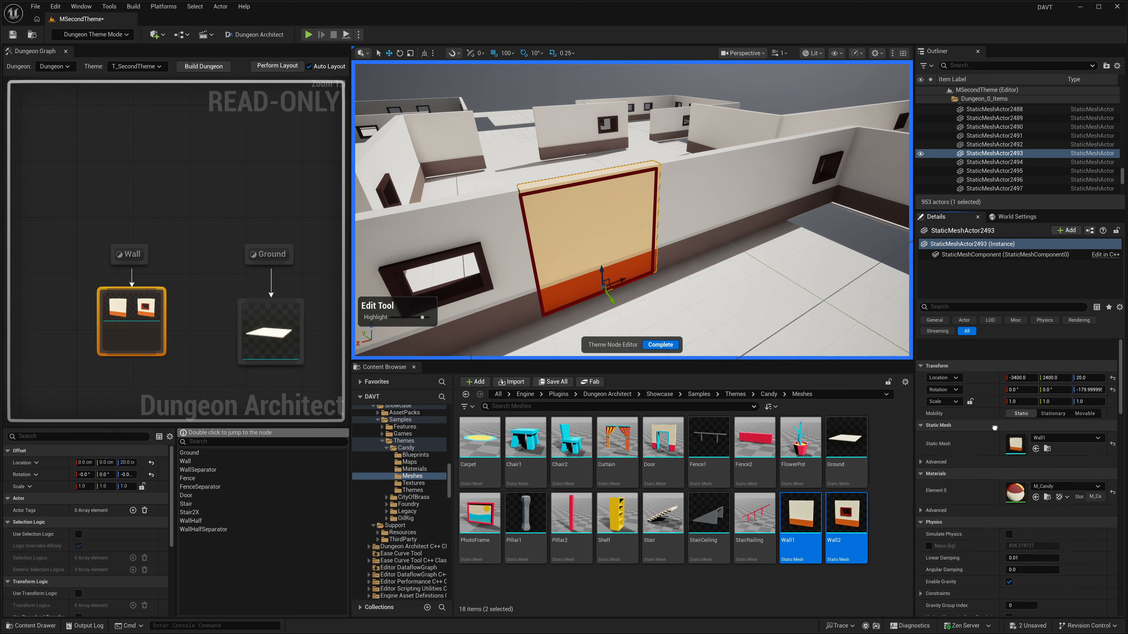
# Set the wall node's vertical location offset to 0 cm and complete the node editing
pyautogui.click(1014, 173)
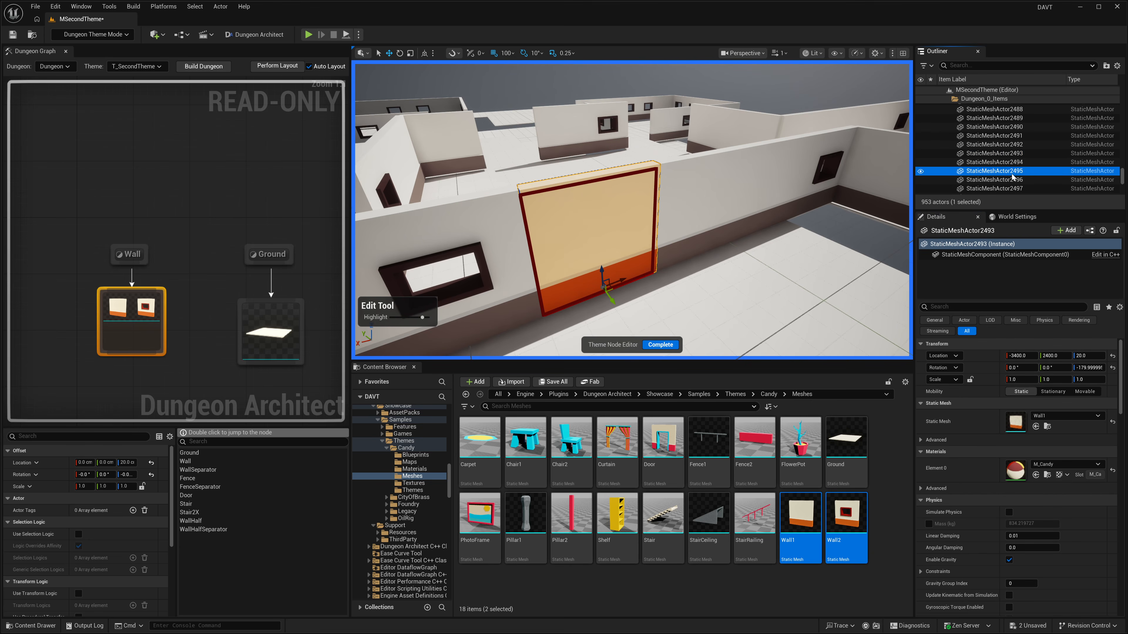
pyautogui.click(1000, 153)
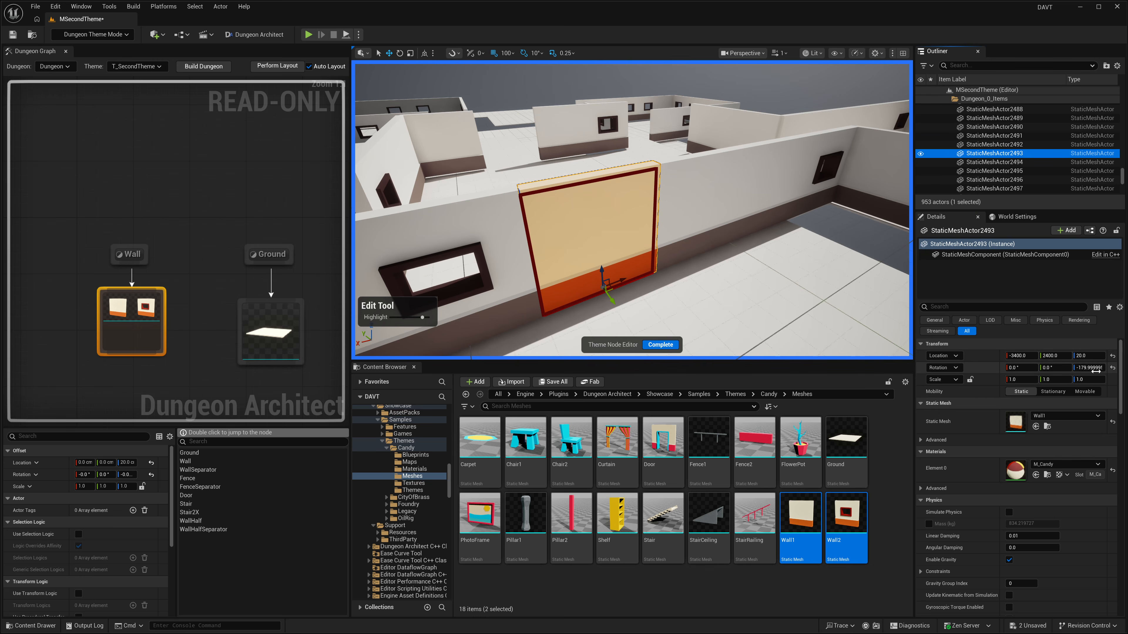
pyautogui.scroll(-3, 983, 382)
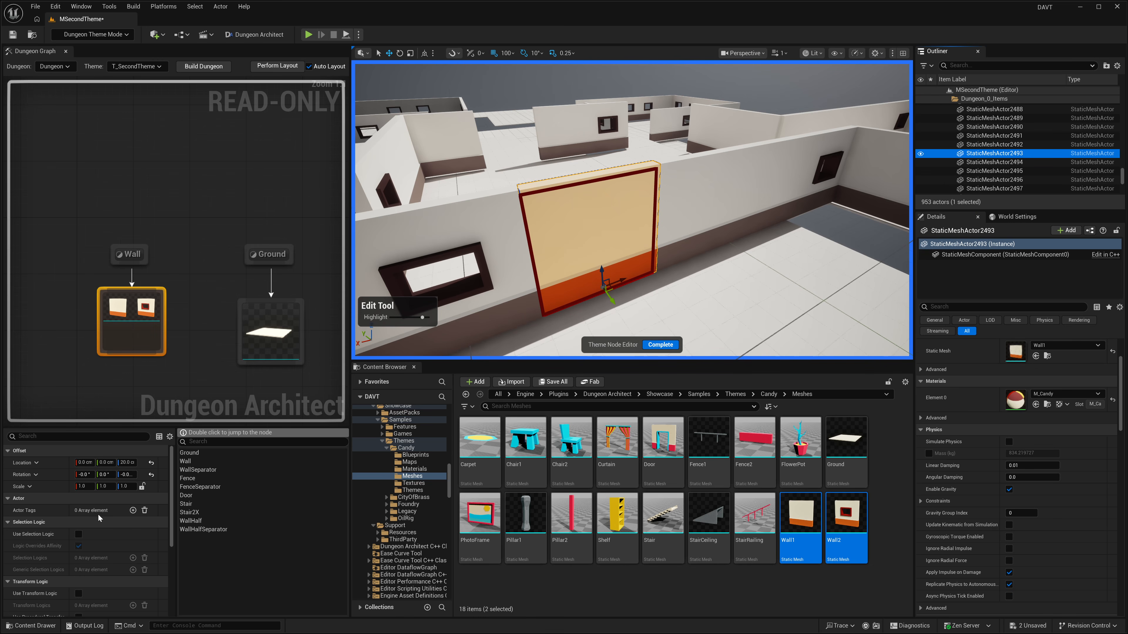
pyautogui.click(118, 371)
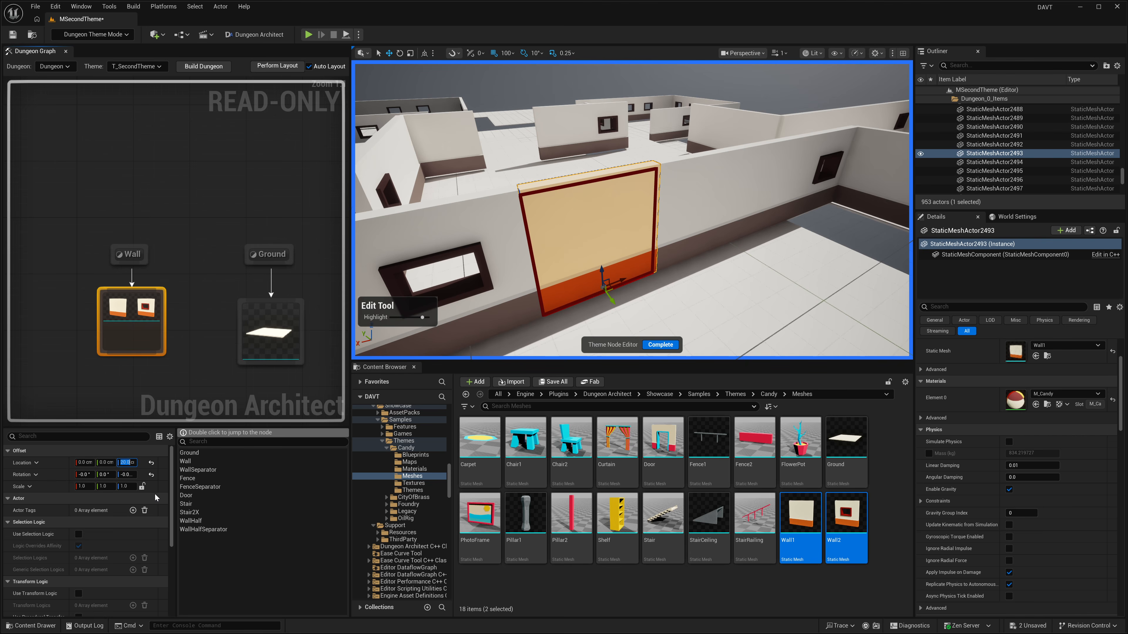
pyautogui.press('Return')
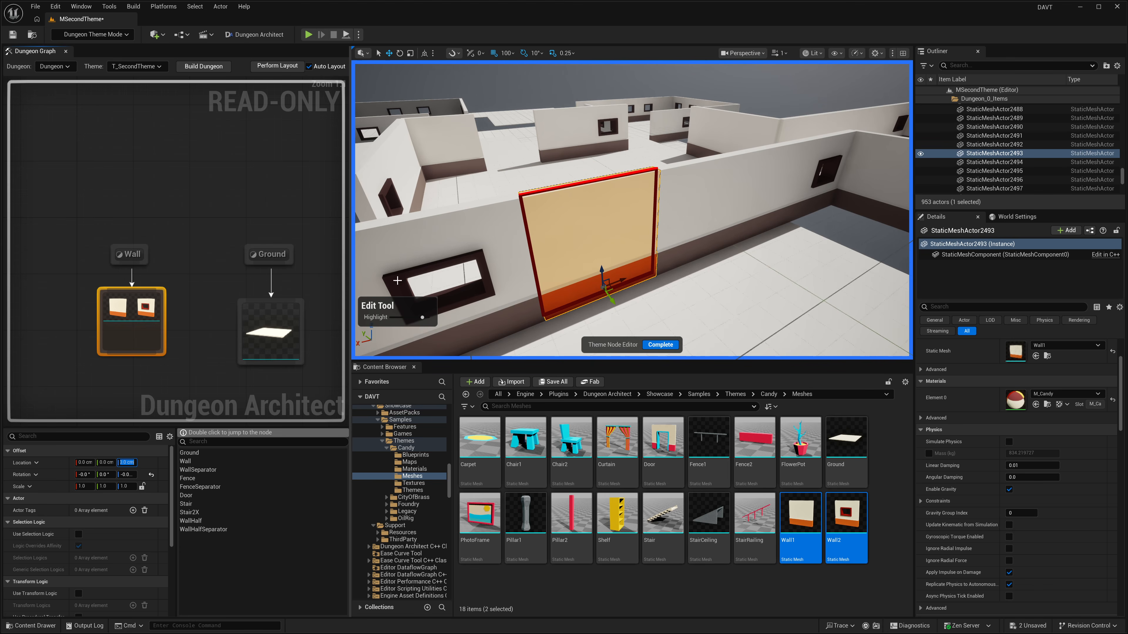
pyautogui.press('w')
pyautogui.moveTo(484, 231); pyautogui.dragTo(444, 226, button='right')
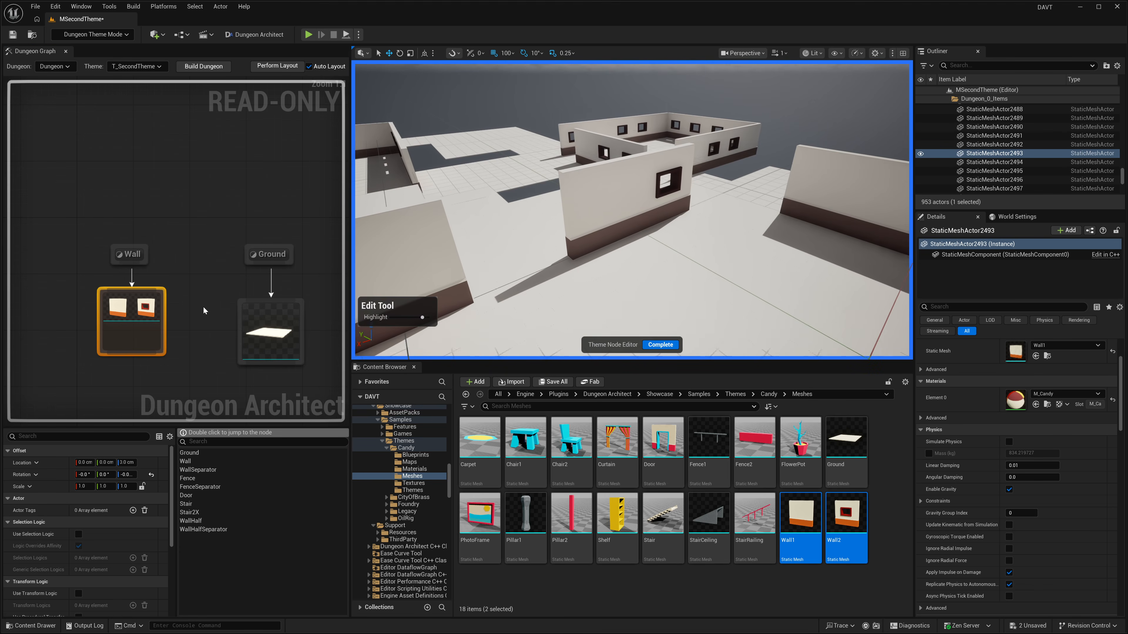
pyautogui.moveTo(228, 299); pyautogui.dragTo(144, 278, button='right')
pyautogui.click(666, 342)
# Try adding Pillar2 as a separate graph node while editing the WallSeparator marker, complete the editing, and delete the node
pyautogui.moveTo(271, 302); pyautogui.dragTo(100, 297, button='right')
pyautogui.scroll(-3, 161, 298)
pyautogui.moveTo(184, 298); pyautogui.dragTo(80, 288, button='right')
pyautogui.moveTo(258, 262); pyautogui.dragTo(292, 245, button='right')
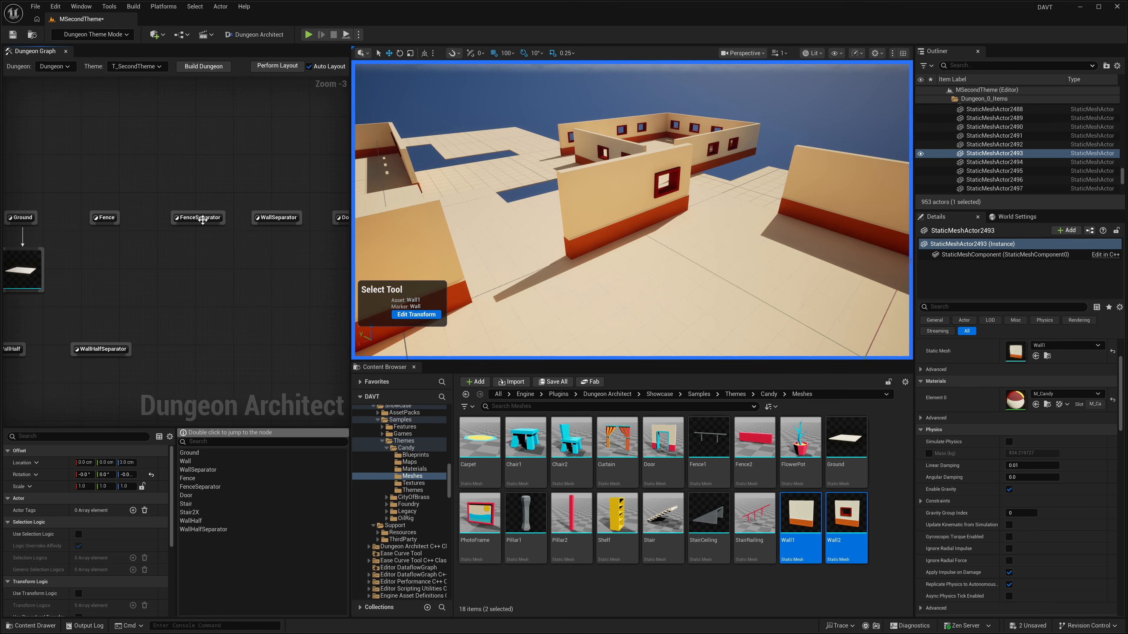
pyautogui.click(281, 219)
pyautogui.moveTo(571, 515); pyautogui.dragTo(291, 333)
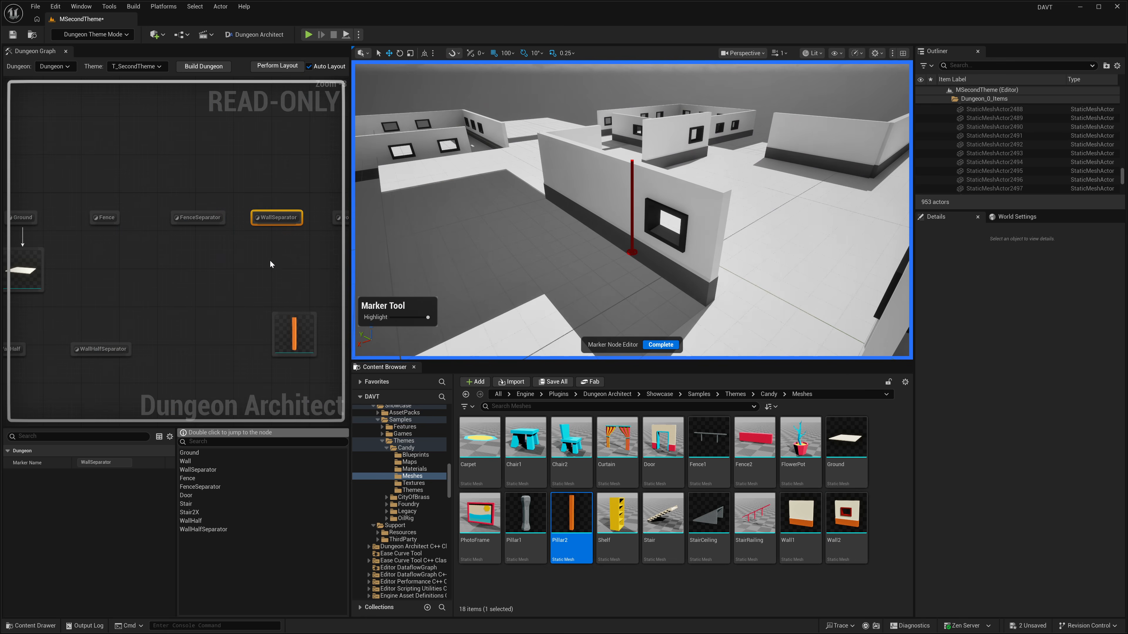
pyautogui.click(655, 347)
pyautogui.click(312, 329)
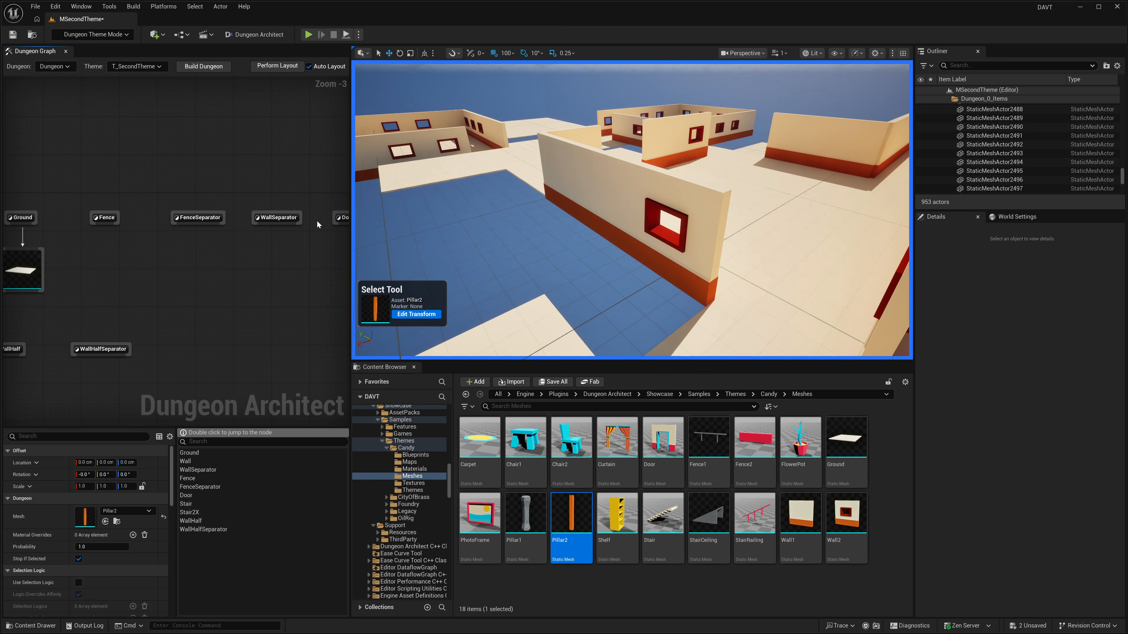
# Reopen the WallSeparator marker, place the Pillar2 mesh on it, and scale the pillar uniformly to 1.25
pyautogui.moveTo(289, 247); pyautogui.dragTo(216, 261, button='right')
pyautogui.click(196, 232)
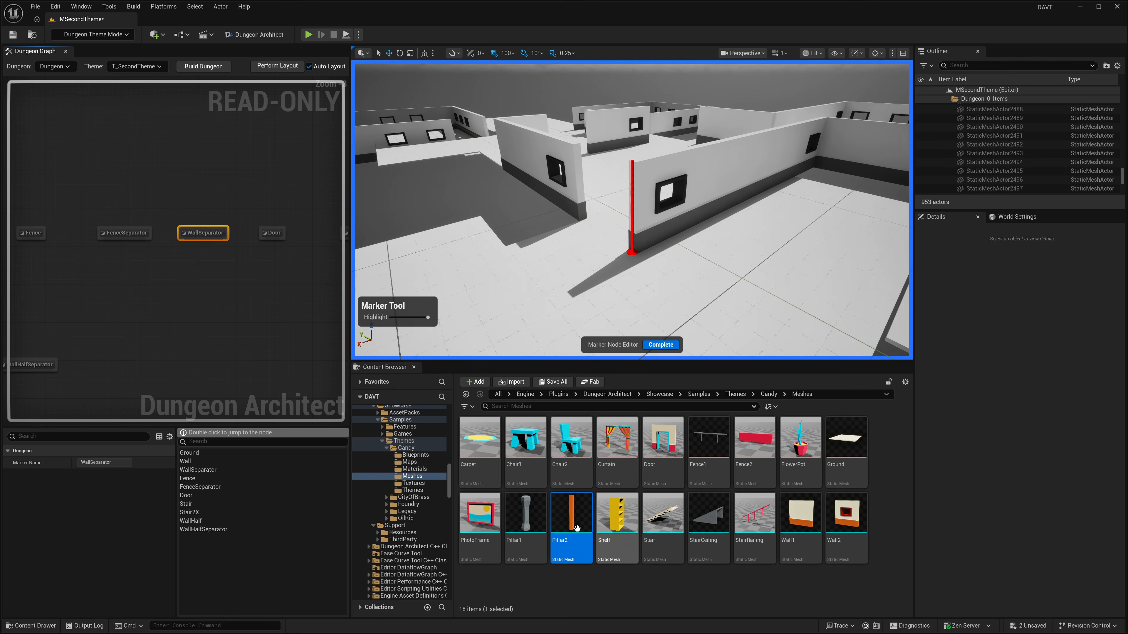
pyautogui.moveTo(577, 528); pyautogui.dragTo(591, 260)
pyautogui.moveTo(612, 323)
pyautogui.mouseDown(button='right')
pyautogui.moveTo(693, 307)
pyautogui.moveTo(681, 322)
pyautogui.moveTo(606, 318)
pyautogui.mouseUp(button='right')
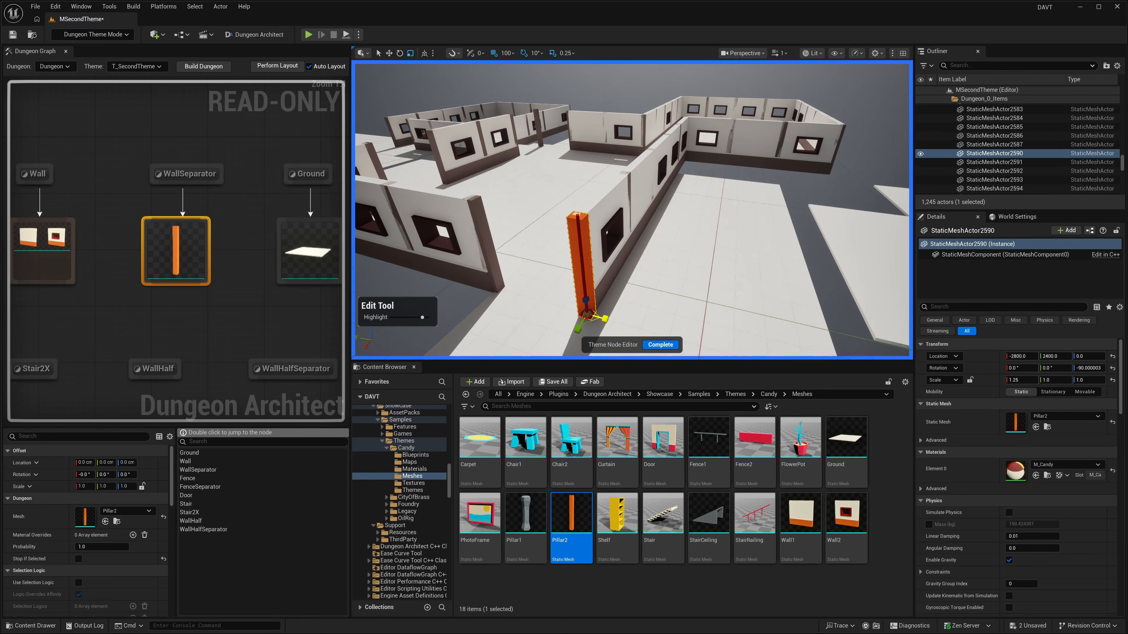
pyautogui.moveTo(604, 319); pyautogui.dragTo(586, 299)
# Select wall and pillar pieces in the viewport to check their Wall and WallSeparator theme nodes
pyautogui.moveTo(465, 231); pyautogui.dragTo(465, 231, button='right')
pyautogui.click(496, 233)
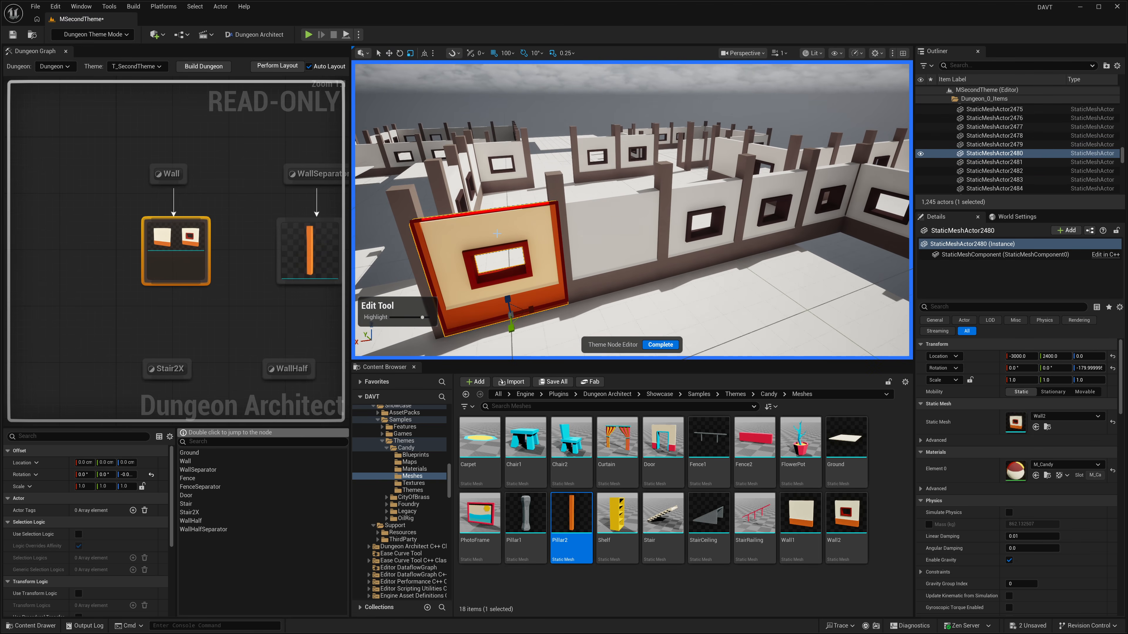
pyautogui.click(665, 200)
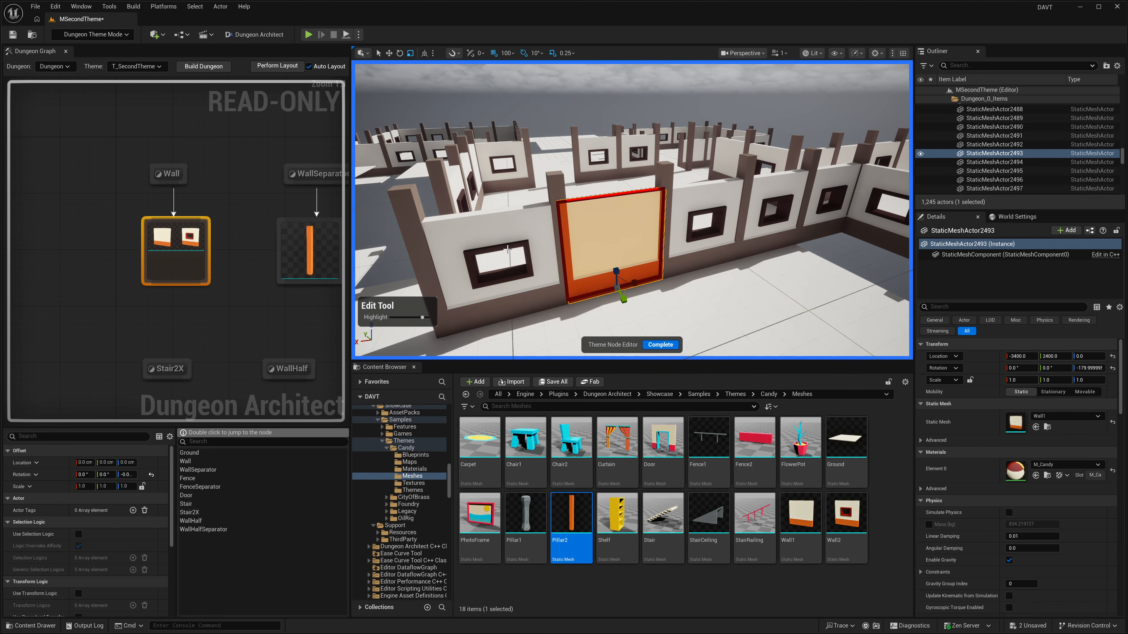
pyautogui.click(554, 185)
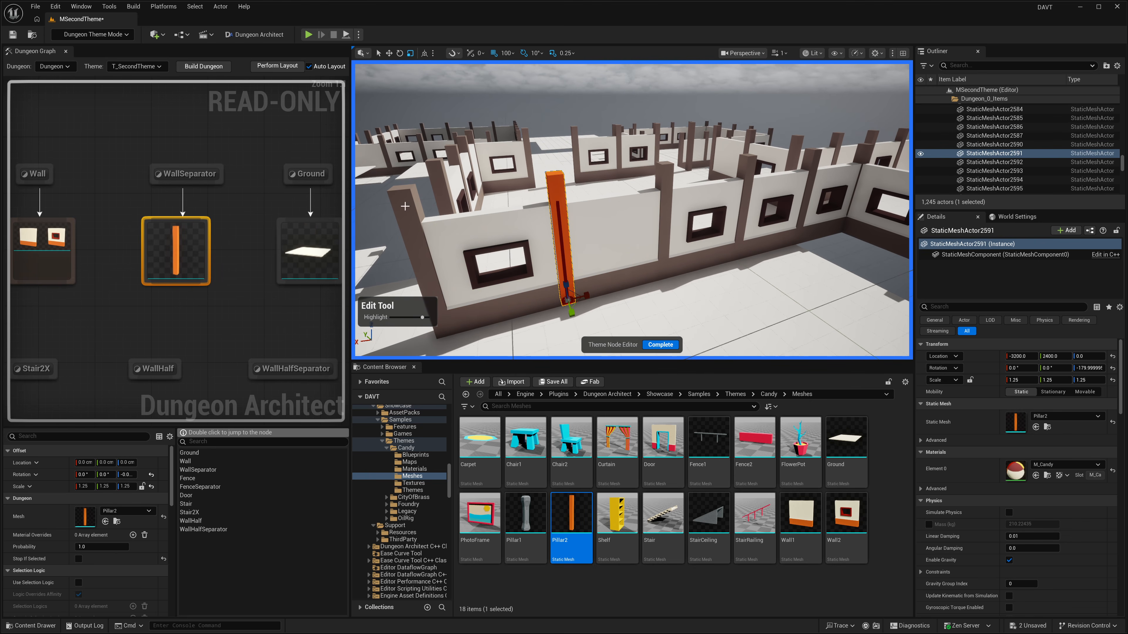
# Select the end window wall, try raising it by 200 cm, and return it to floor level
pyautogui.click(429, 258)
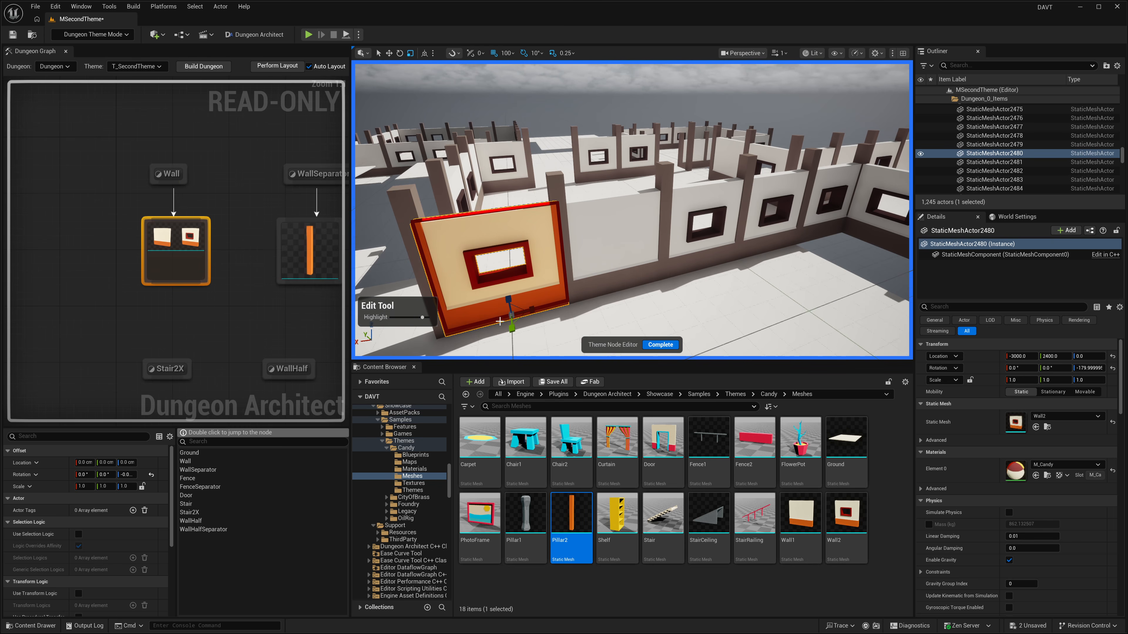
pyautogui.moveTo(534, 311)
pyautogui.mouseDown(button='right')
pyautogui.moveTo(552, 311)
pyautogui.moveTo(539, 311)
pyautogui.mouseUp(button='right')
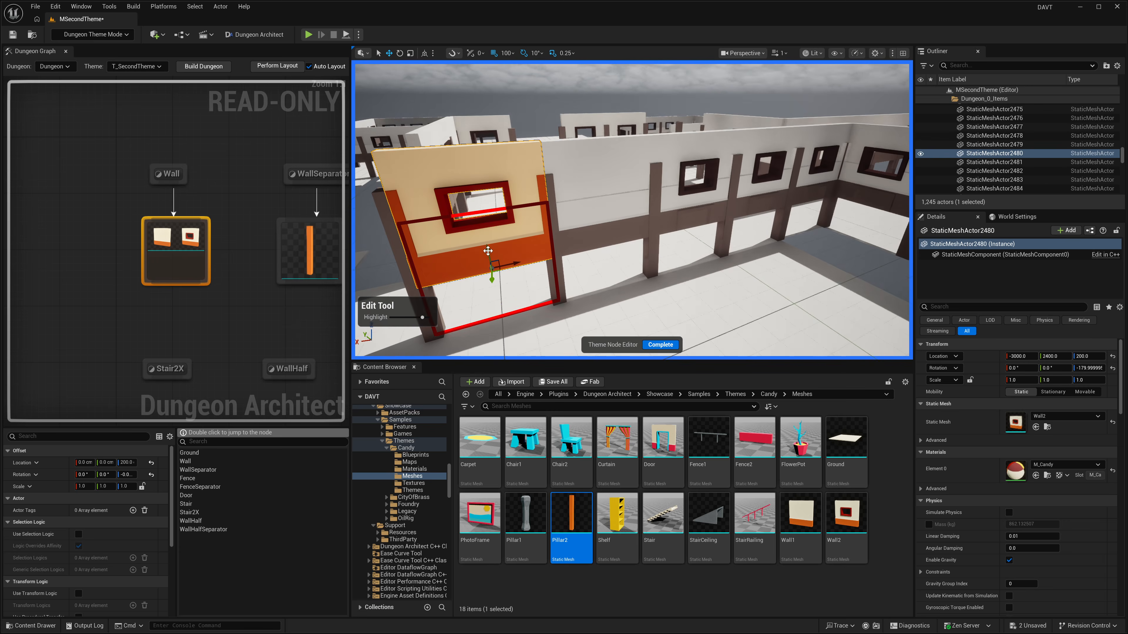
pyautogui.scroll(-5, 539, 292)
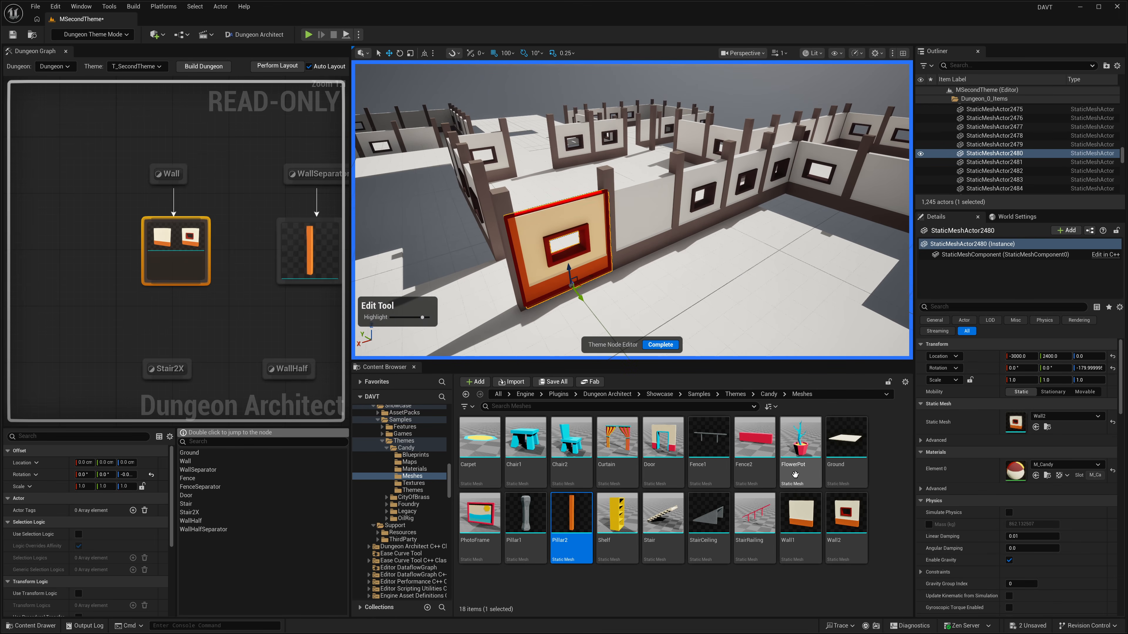
# Place Pillar2 on the Wall marker, rotate it 90 degrees to horizontal, and move it above the wall at a 500 cm height offset
pyautogui.moveTo(572, 520); pyautogui.dragTo(565, 258)
pyautogui.moveTo(564, 259); pyautogui.dragTo(573, 256, button='right')
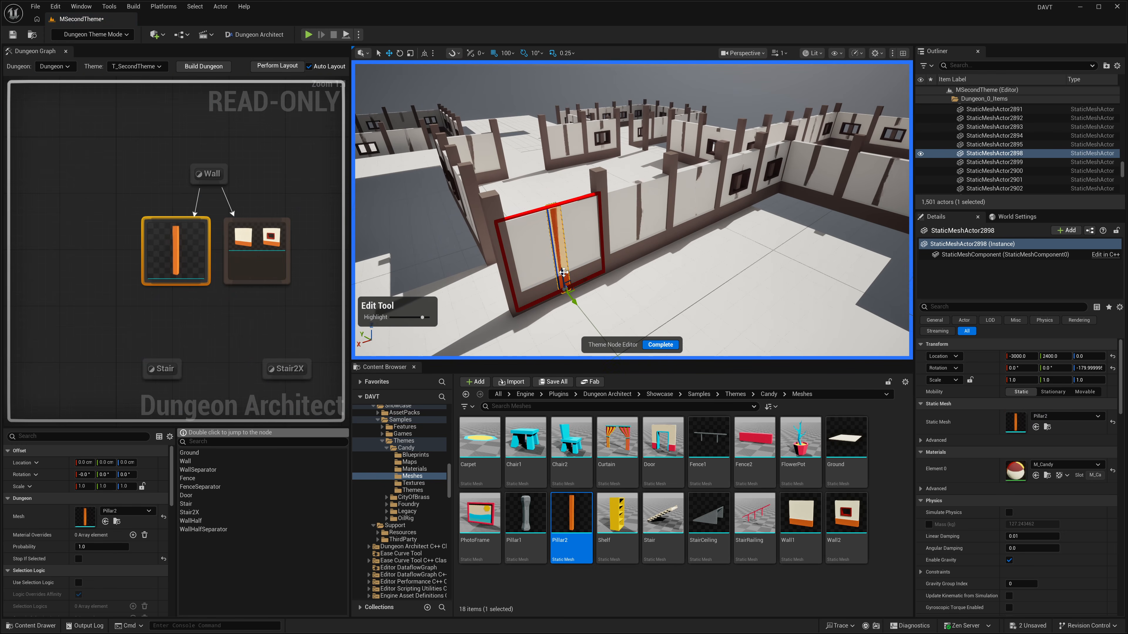
pyautogui.moveTo(561, 269); pyautogui.dragTo(512, 191)
pyautogui.press('e')
pyautogui.moveTo(512, 191); pyautogui.dragTo(564, 272, button='right')
pyautogui.click(564, 272)
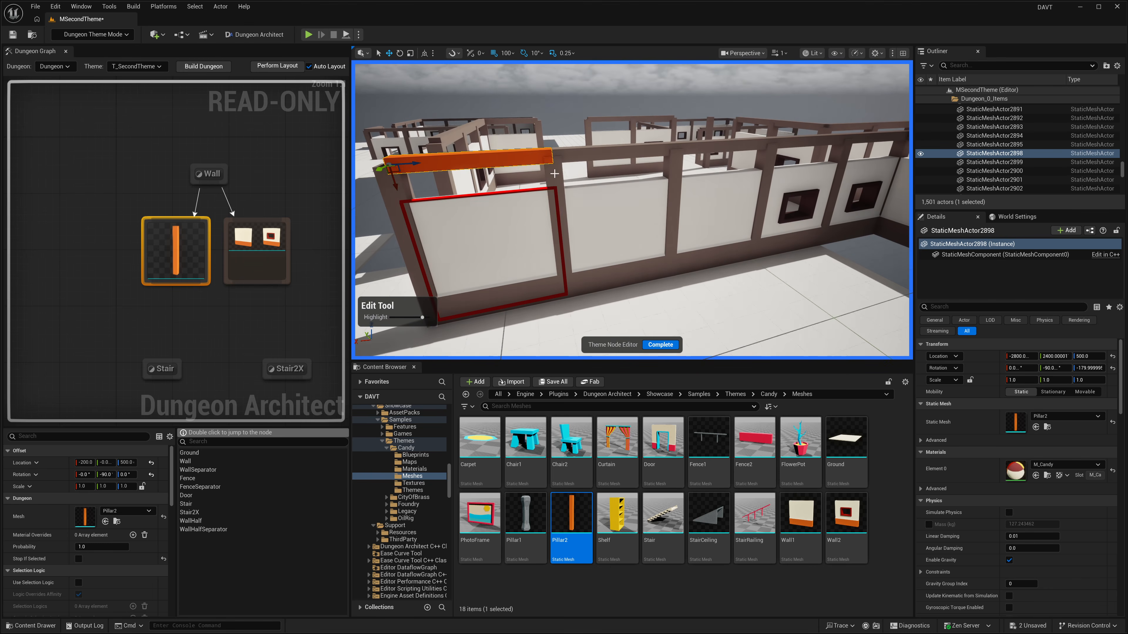
# Scale the WallSeparator pillar's height to 1.5
pyautogui.press('r')
pyautogui.moveTo(565, 278)
pyautogui.mouseDown()
pyautogui.moveTo(562, 248)
pyautogui.moveTo(563, 266)
pyautogui.mouseUp()
pyautogui.moveTo(590, 157); pyautogui.dragTo(573, 164, button='right')
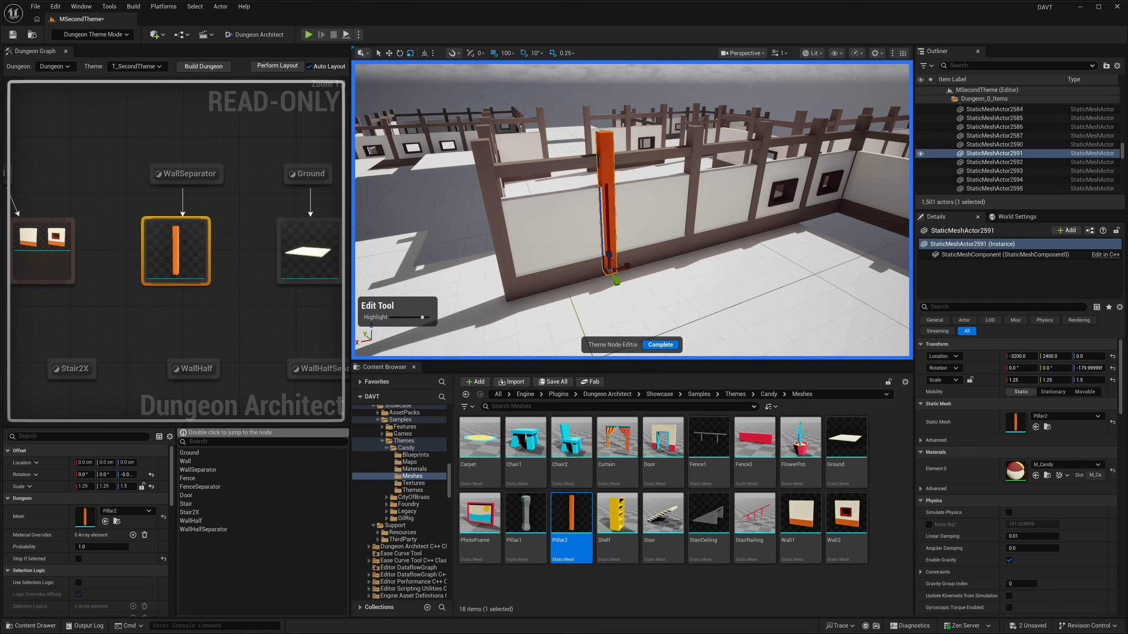
# Place another Pillar2 on the Wall marker, rotate and position it as a second horizontal beam, and complete the editing
pyautogui.click(551, 235)
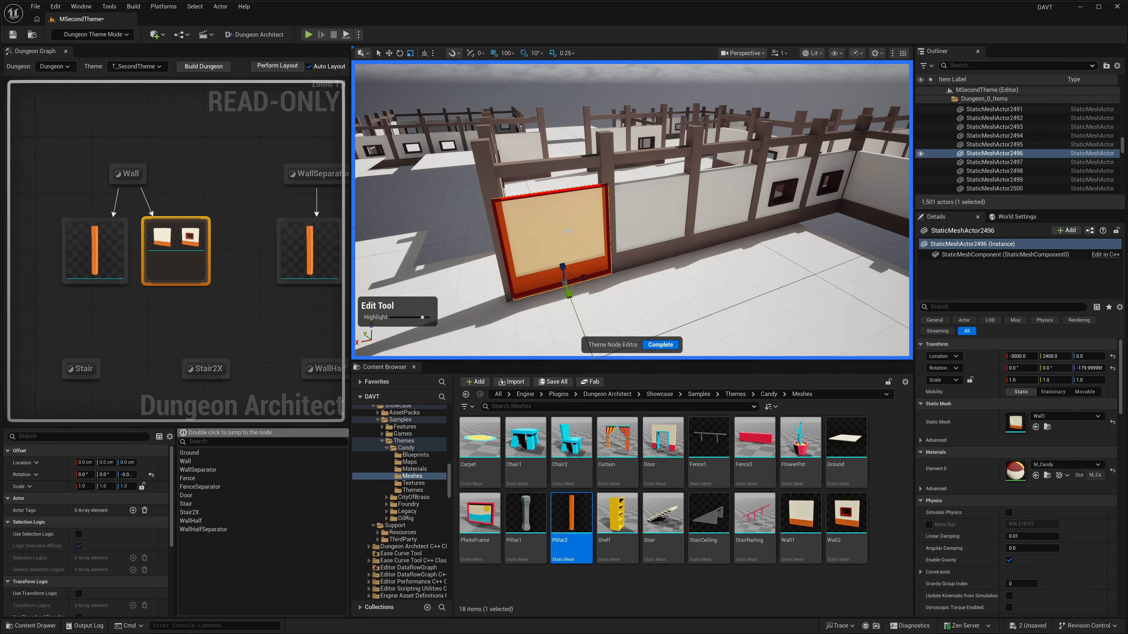
pyautogui.moveTo(575, 514); pyautogui.dragTo(497, 145)
pyautogui.press('e')
pyautogui.press('w')
pyautogui.moveTo(497, 145); pyautogui.dragTo(448, 151, button='right')
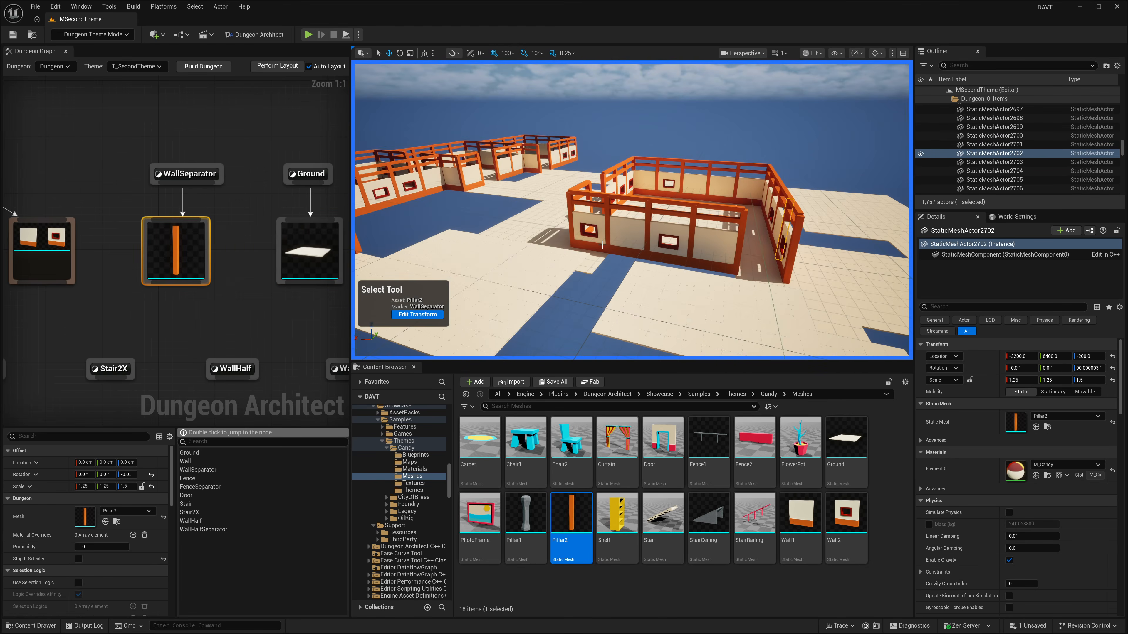
# Place the Fence2 mesh on the Fence marker and complete the node editing
pyautogui.moveTo(602, 245)
pyautogui.mouseDown(button='right')
pyautogui.moveTo(564, 242)
pyautogui.moveTo(590, 242)
pyautogui.moveTo(581, 244)
pyautogui.mouseUp(button='right')
pyautogui.moveTo(279, 329); pyautogui.dragTo(16, 325, button='right')
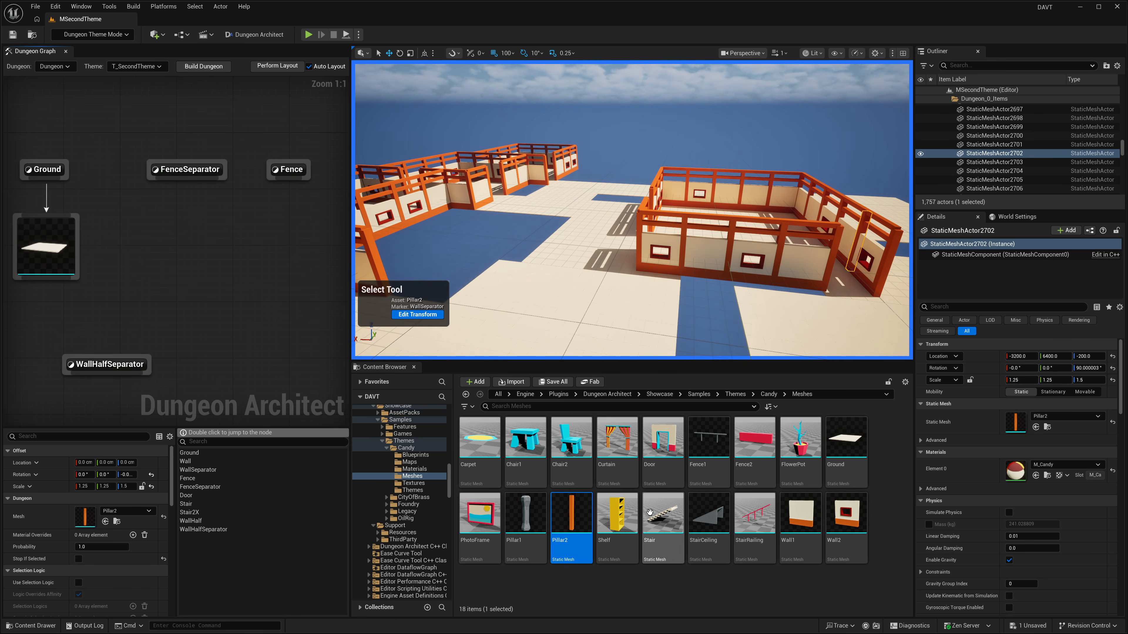
pyautogui.moveTo(755, 440); pyautogui.dragTo(321, 245)
pyautogui.moveTo(508, 260); pyautogui.dragTo(553, 267)
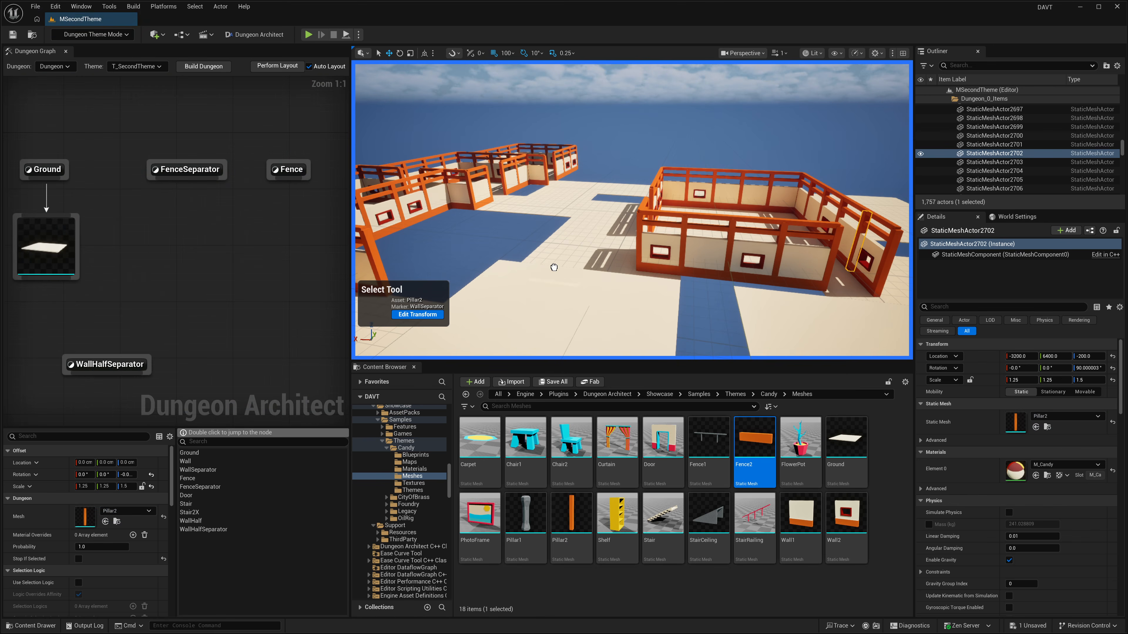
pyautogui.click(301, 173)
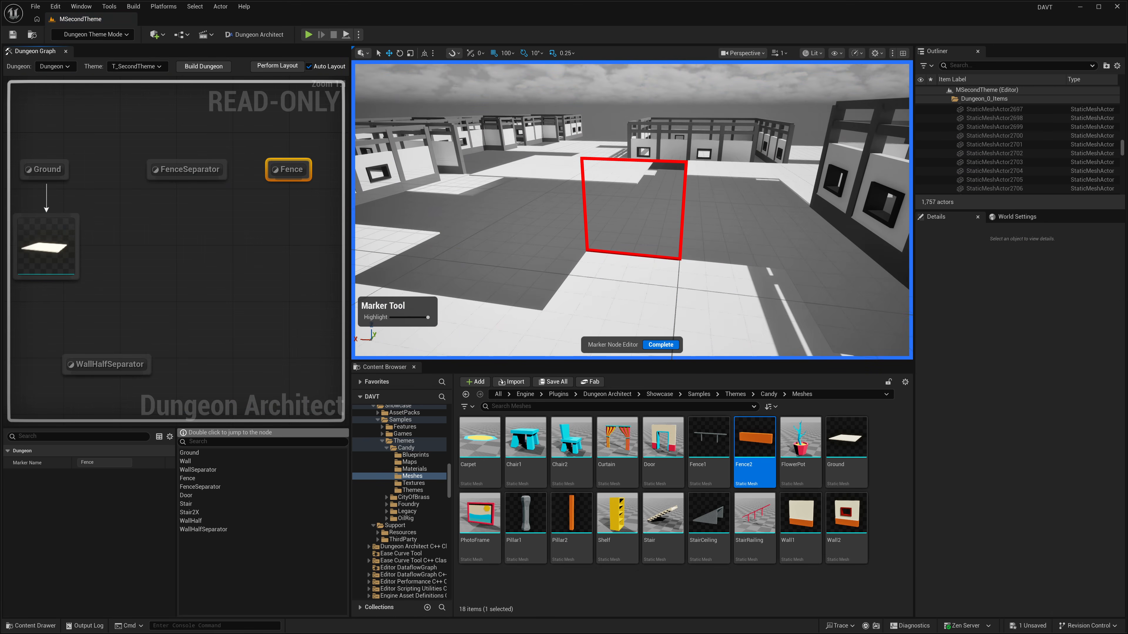
pyautogui.keyDown('alt'); pyautogui.moveTo(556, 221); pyautogui.dragTo(409, 236); pyautogui.keyUp('alt')
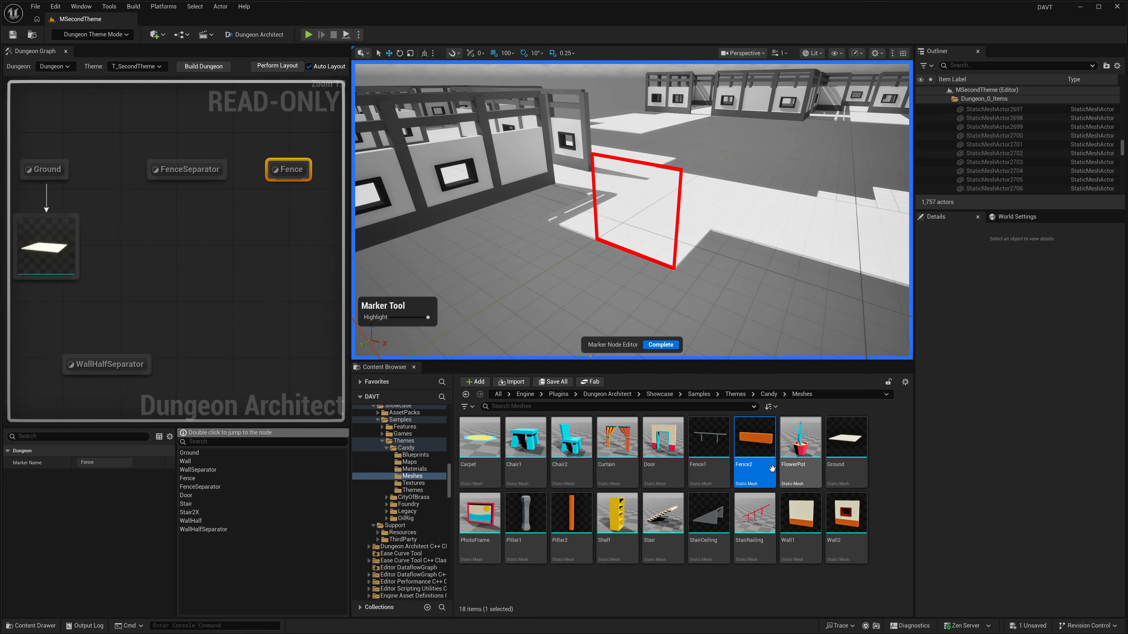
pyautogui.moveTo(772, 469)
pyautogui.mouseDown()
pyautogui.moveTo(666, 249)
pyautogui.moveTo(640, 231)
pyautogui.mouseUp()
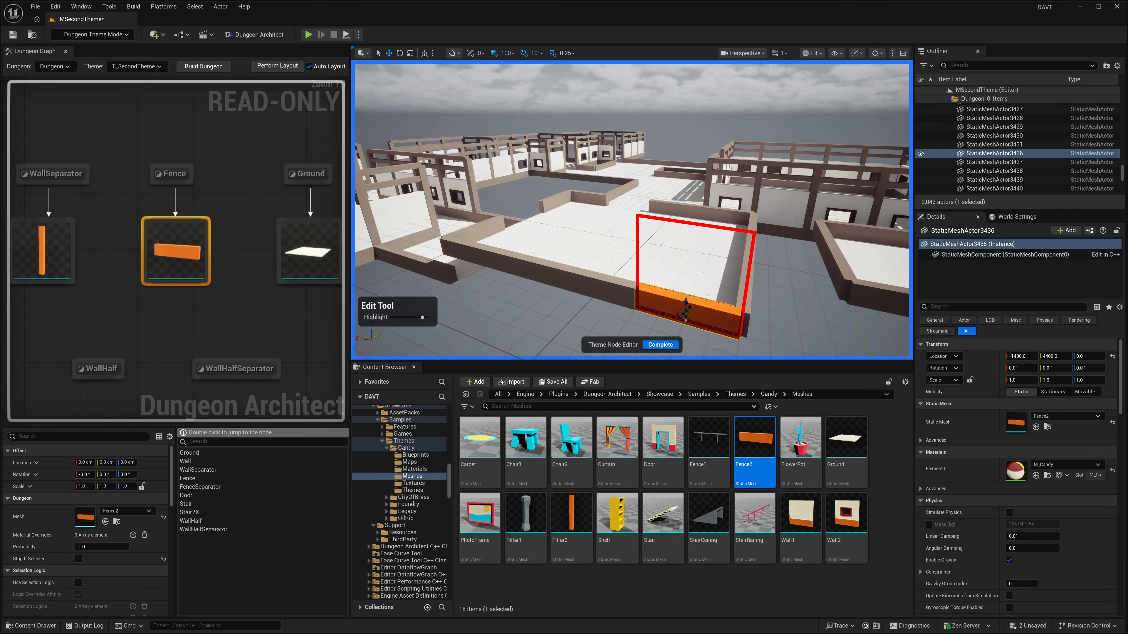
pyautogui.moveTo(268, 241); pyautogui.dragTo(45, 230, button='right')
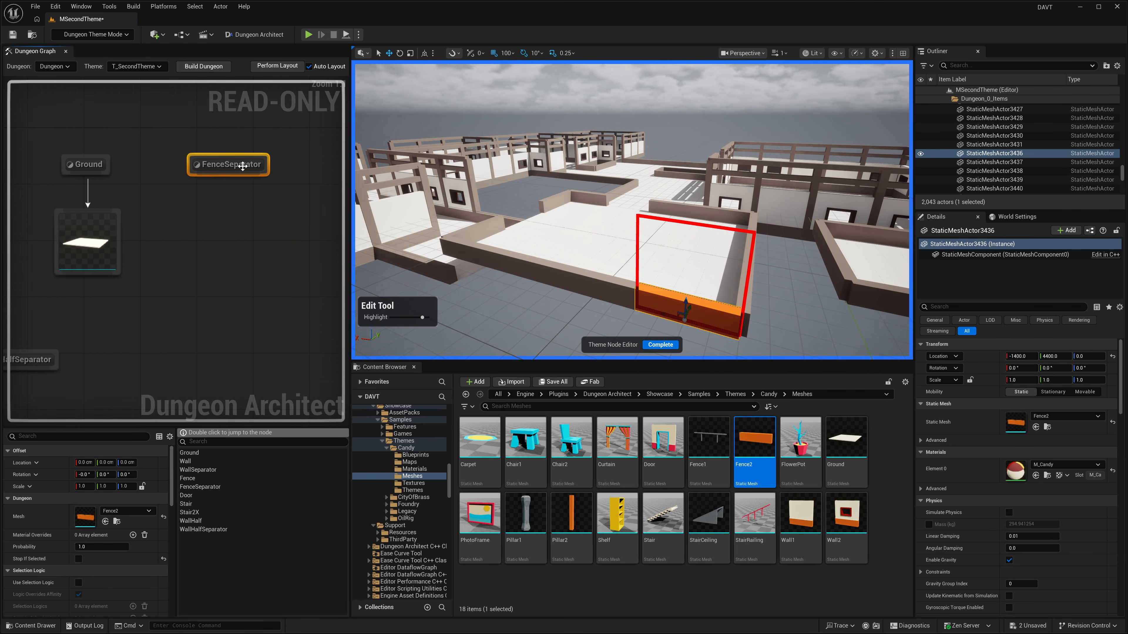
pyautogui.click(659, 343)
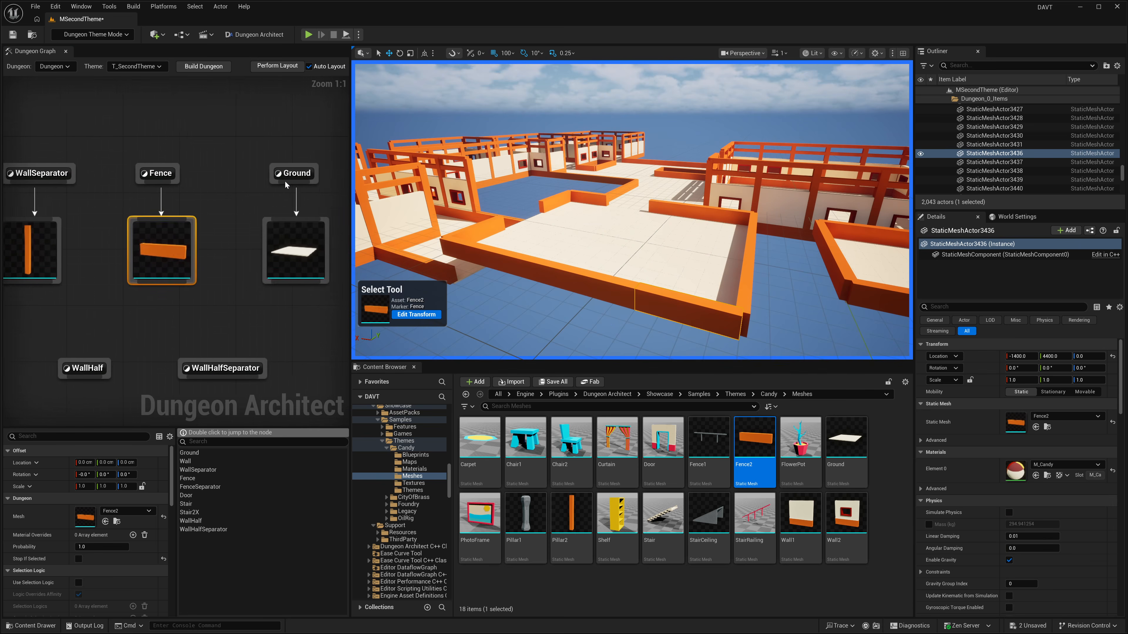
pyautogui.moveTo(287, 211); pyautogui.dragTo(58, 208, button='right')
pyautogui.doubleClick(197, 172)
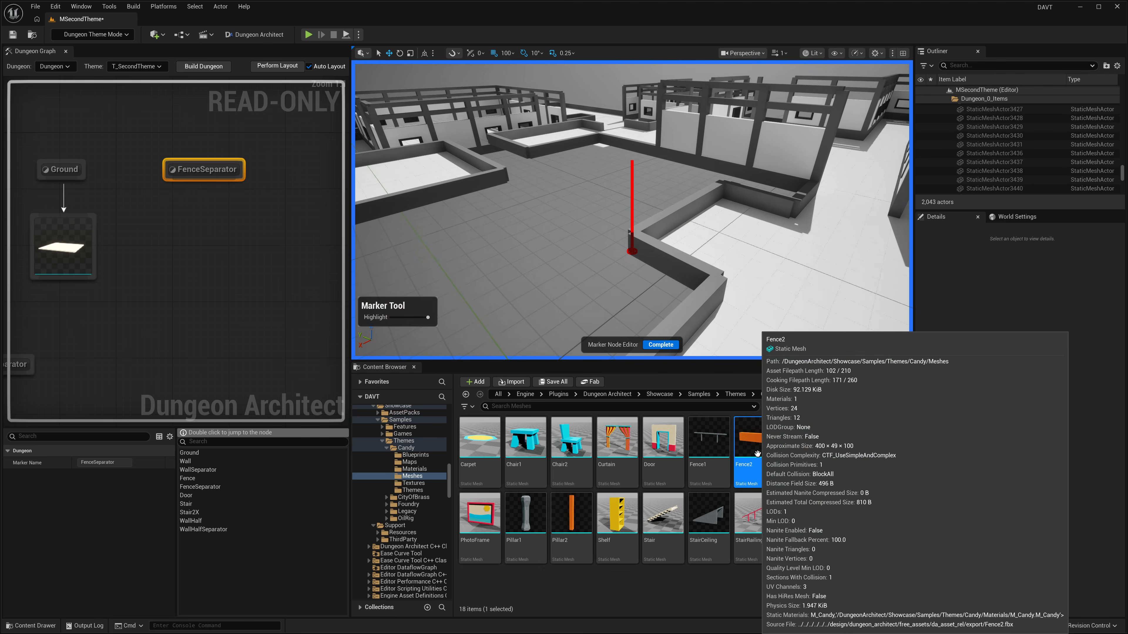
pyautogui.click(656, 345)
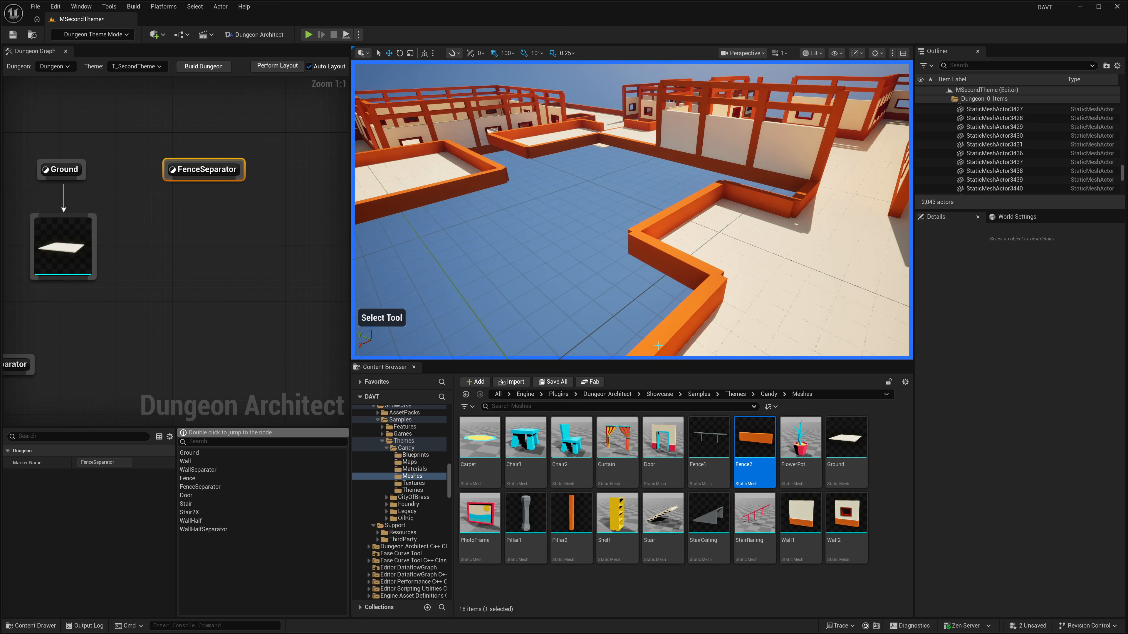
# Try adding Fence1 to the Fence marker as a railing raised 100 cm, and delete it again
pyautogui.click(668, 259)
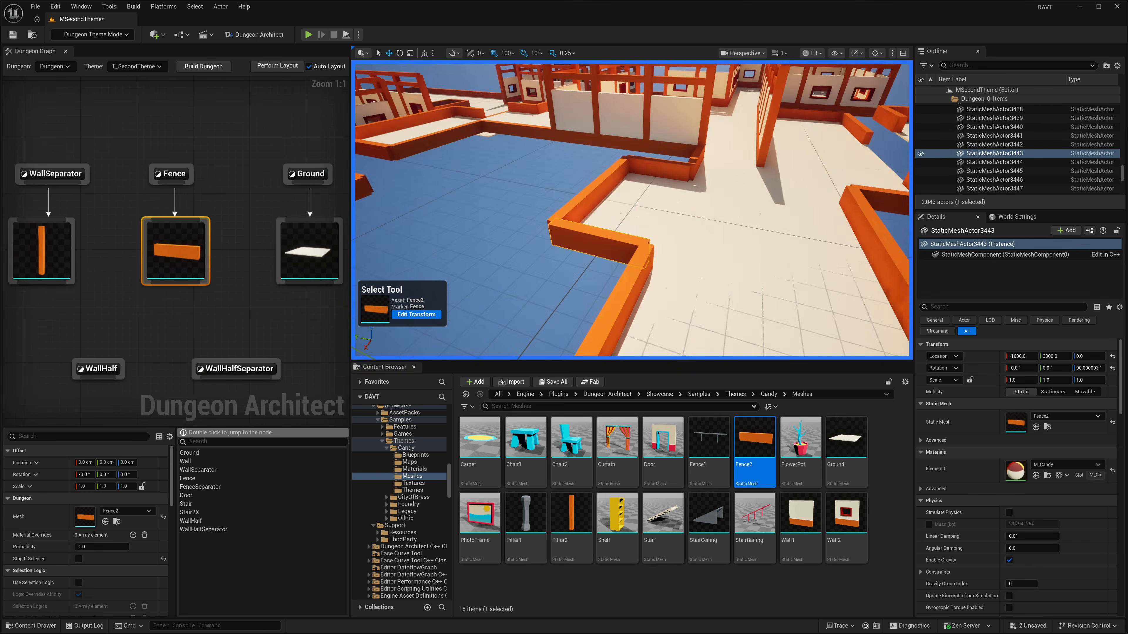
pyautogui.doubleClick(632, 245)
pyautogui.moveTo(632, 244); pyautogui.dragTo(666, 248, button='right')
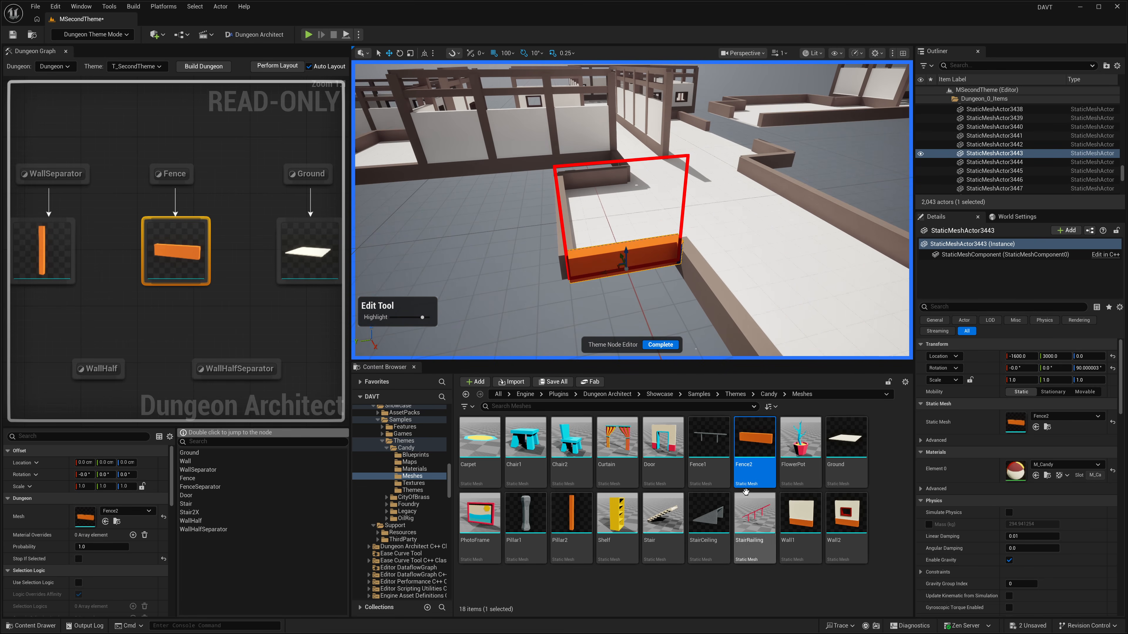
pyautogui.moveTo(709, 440); pyautogui.dragTo(659, 255)
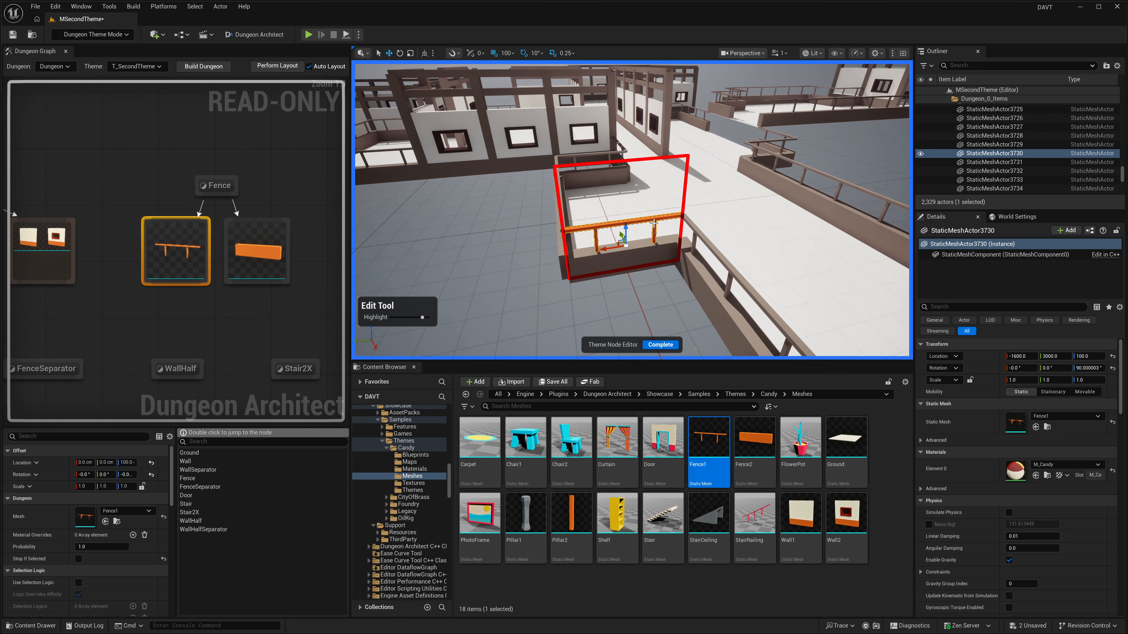
pyautogui.click(660, 346)
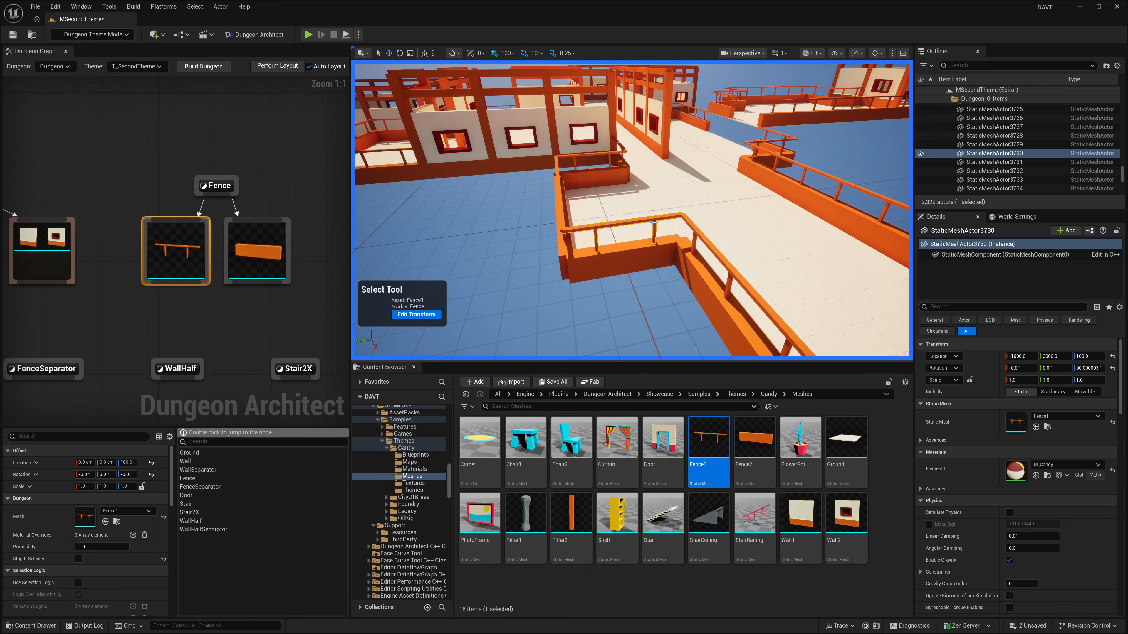
pyautogui.press('Delete')
# Place Pillar2 on the FenceSeparator marker, lower it by 1000 cm, and scale its height to 3.5
pyautogui.moveTo(654, 222); pyautogui.dragTo(582, 213, button='right')
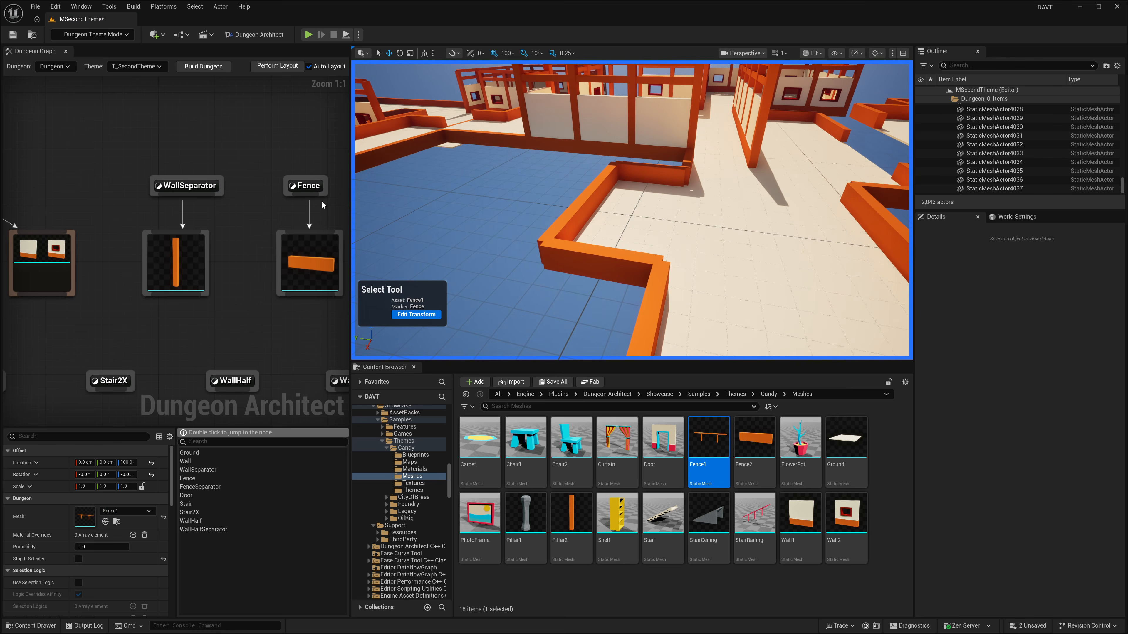
pyautogui.moveTo(322, 205); pyautogui.dragTo(179, 221, button='right')
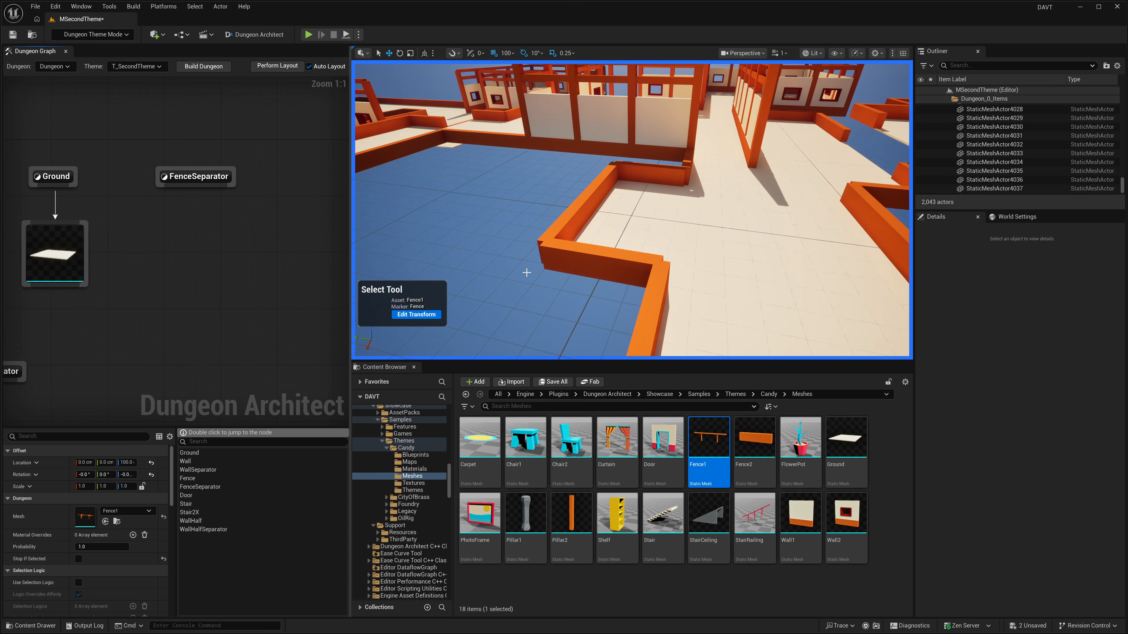
pyautogui.click(208, 177)
pyautogui.moveTo(424, 210)
pyautogui.keyDown('alt'); pyautogui.mouseDown()
pyautogui.moveTo(510, 226)
pyautogui.moveTo(617, 203)
pyautogui.mouseUp(); pyautogui.keyUp('alt')
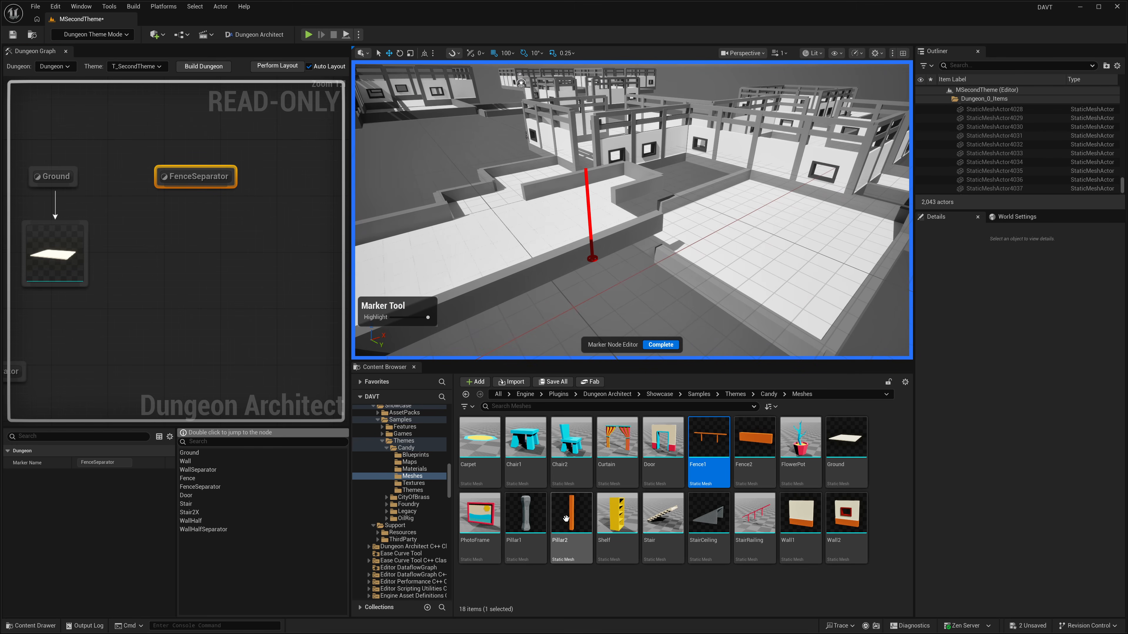
pyautogui.moveTo(567, 502); pyautogui.dragTo(196, 186)
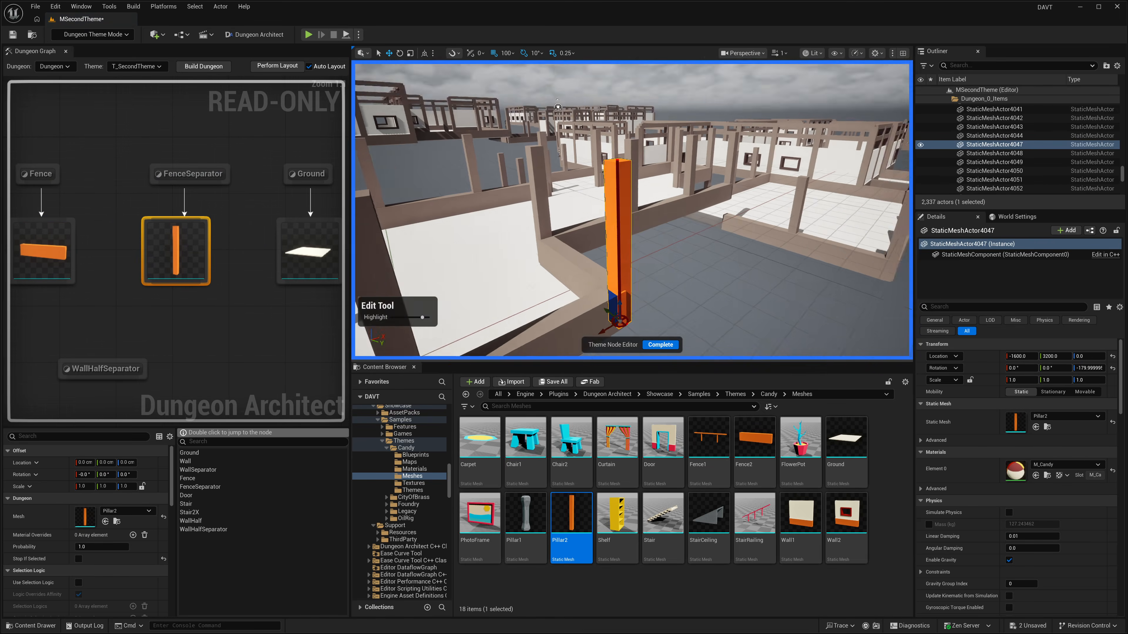
pyautogui.moveTo(857, 207); pyautogui.dragTo(613, 179, button='right')
pyautogui.moveTo(607, 319); pyautogui.dragTo(615, 321)
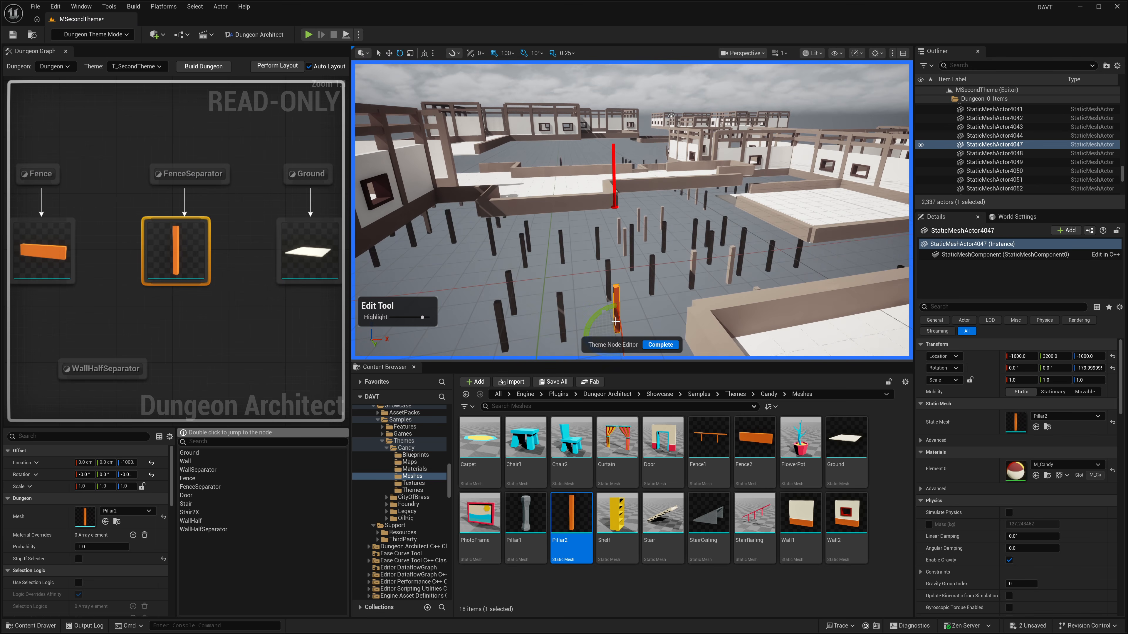
pyautogui.moveTo(617, 249); pyautogui.dragTo(628, 273, button='right')
# Add a second Fence2 to the Fence marker, lower it by 600 cm, and scale its height to 4.5
pyautogui.click(630, 260)
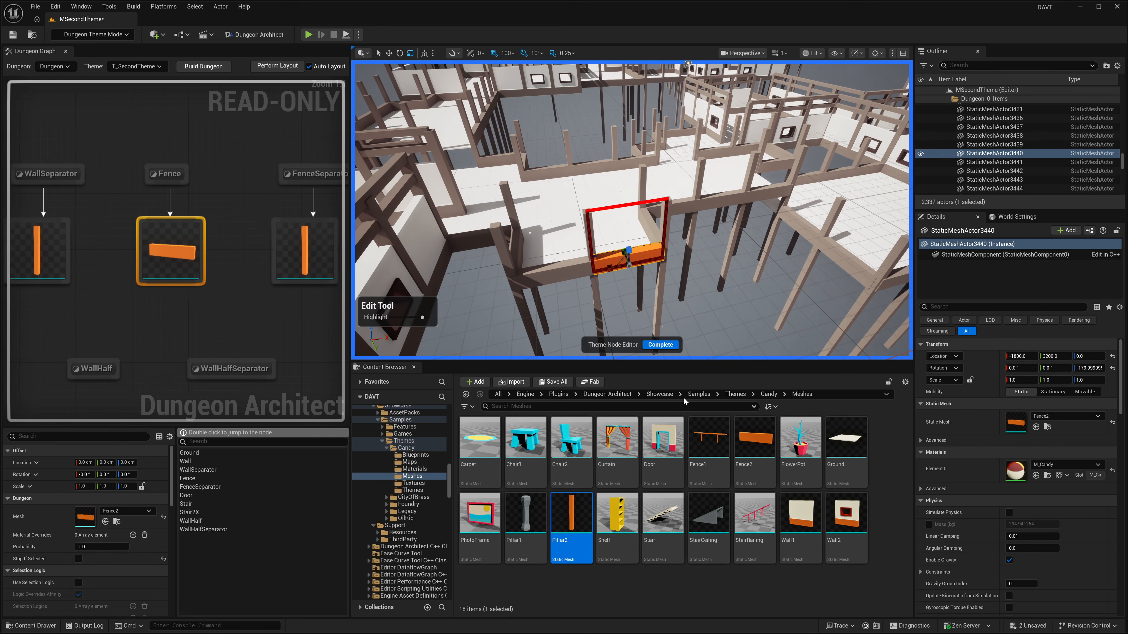
pyautogui.moveTo(760, 455); pyautogui.dragTo(667, 289)
pyautogui.moveTo(667, 289); pyautogui.dragTo(671, 278, button='right')
pyautogui.press('w')
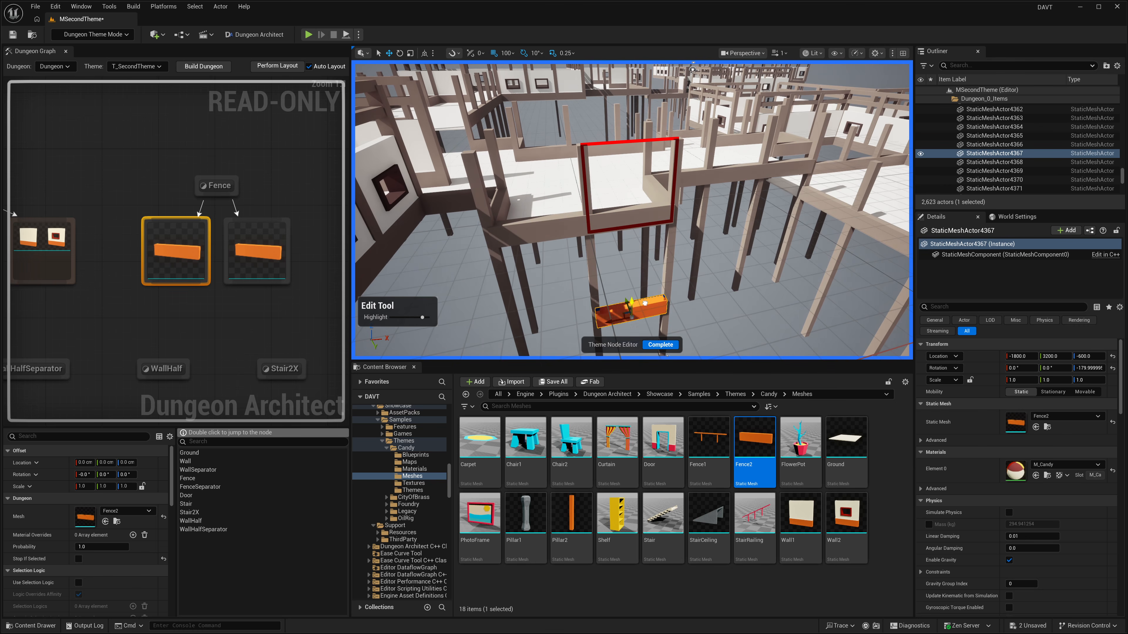
pyautogui.moveTo(644, 303); pyautogui.dragTo(630, 303)
pyautogui.moveTo(630, 303); pyautogui.dragTo(588, 319, button='right')
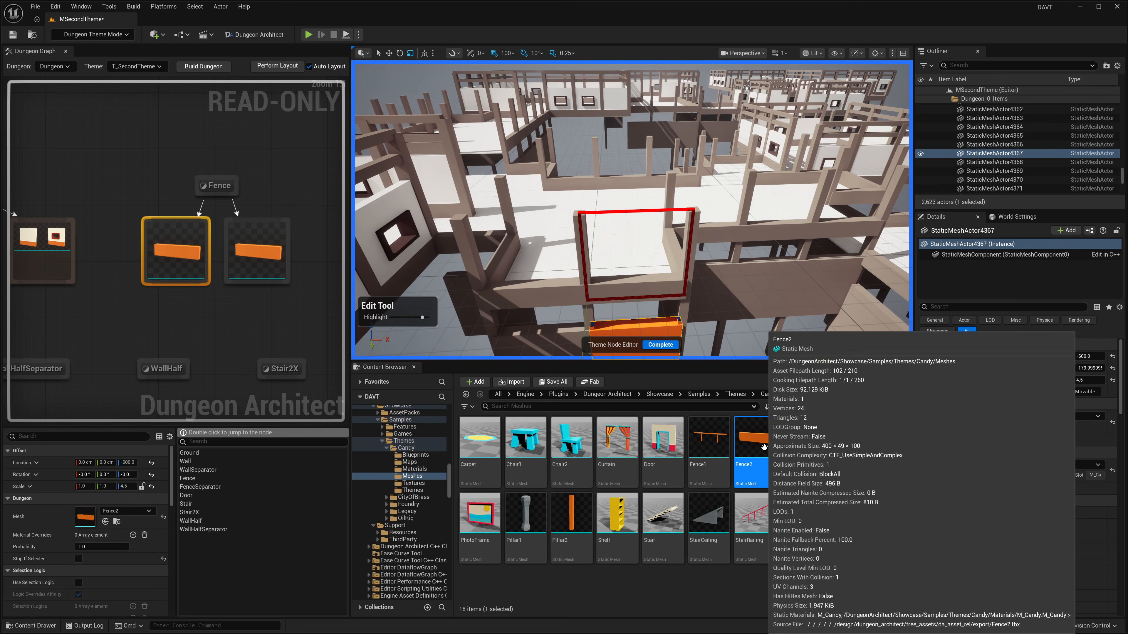
# Add a third Fence2 to the Fence marker, raised 400 cm with its height scaled to 0.5
pyautogui.moveTo(754, 438); pyautogui.dragTo(638, 212)
pyautogui.moveTo(641, 204)
pyautogui.mouseDown(button='right')
pyautogui.moveTo(728, 202)
pyautogui.moveTo(640, 204)
pyautogui.mouseUp(button='right')
pyautogui.press('r')
pyautogui.moveTo(486, 130); pyautogui.dragTo(488, 85)
pyautogui.moveTo(622, 191); pyautogui.dragTo(764, 218, button='right')
pyautogui.moveTo(568, 190); pyautogui.dragTo(719, 194, button='right')
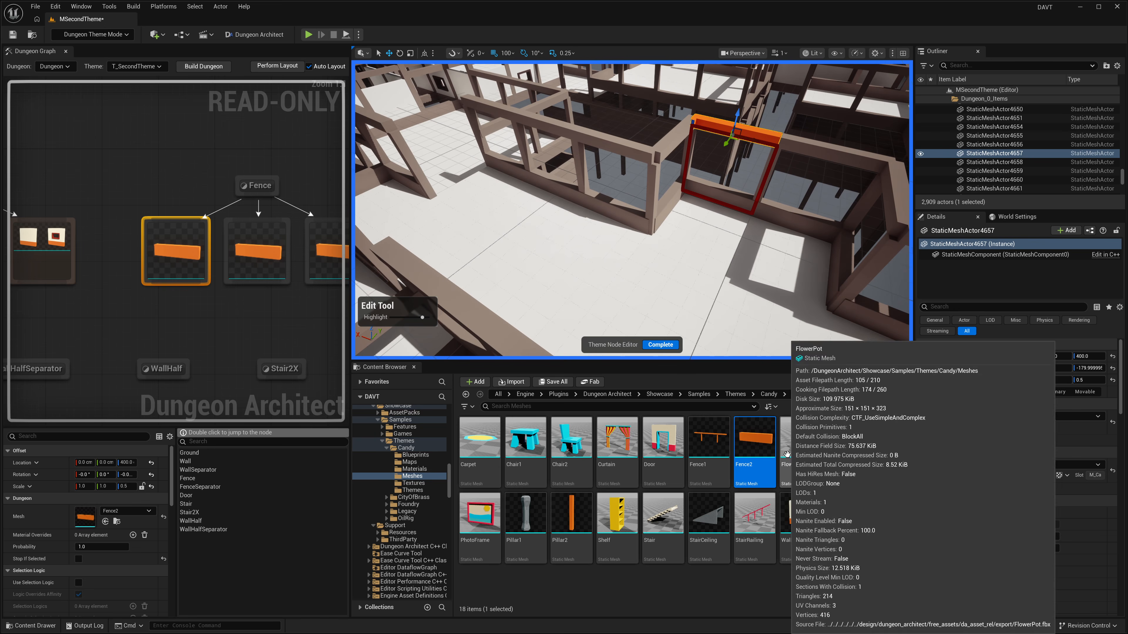
# Select a FenceSeparator pillar, add a second Pillar2 to that marker, and raise it by 500 cm
pyautogui.moveTo(628, 288); pyautogui.dragTo(728, 318, button='right')
pyautogui.click(738, 321)
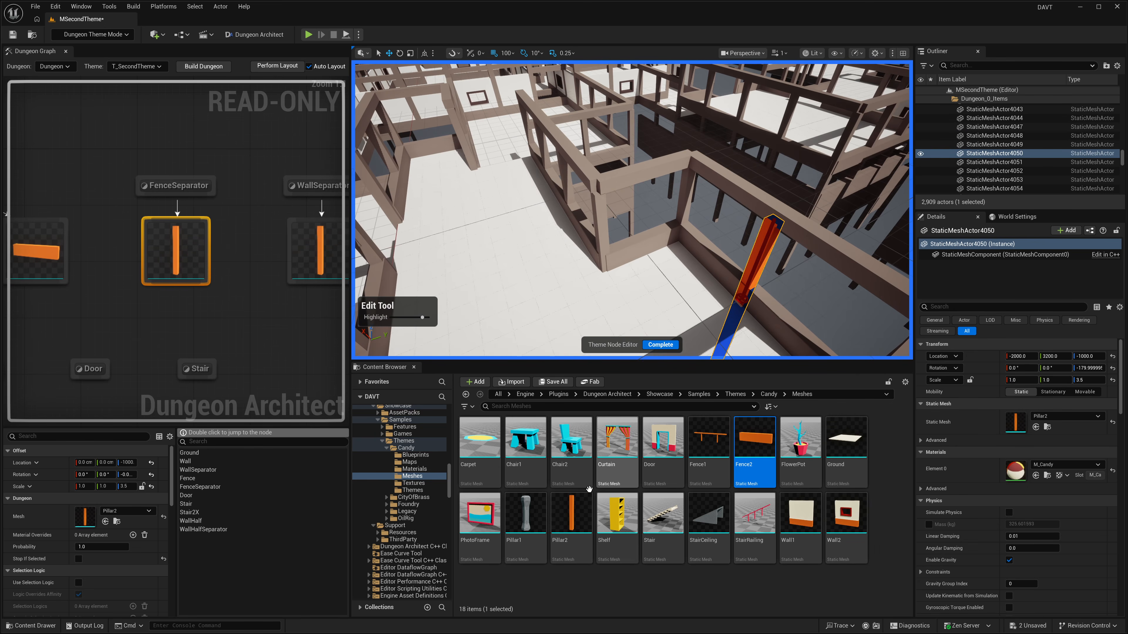
pyautogui.moveTo(576, 506); pyautogui.dragTo(675, 280)
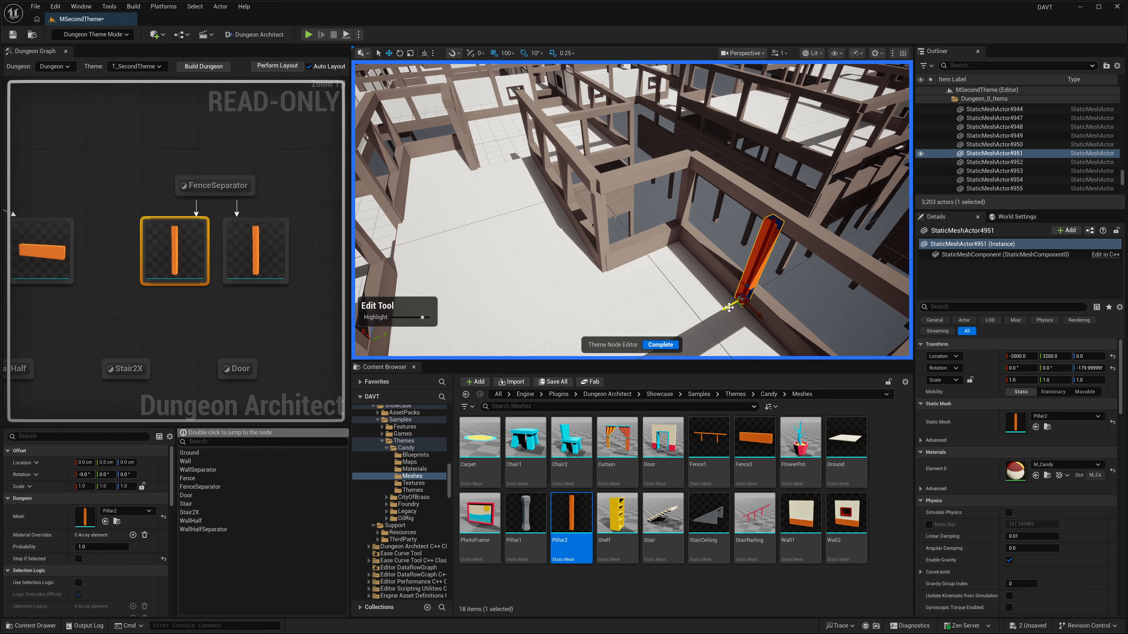
pyautogui.press('e')
pyautogui.moveTo(748, 287); pyautogui.dragTo(756, 224)
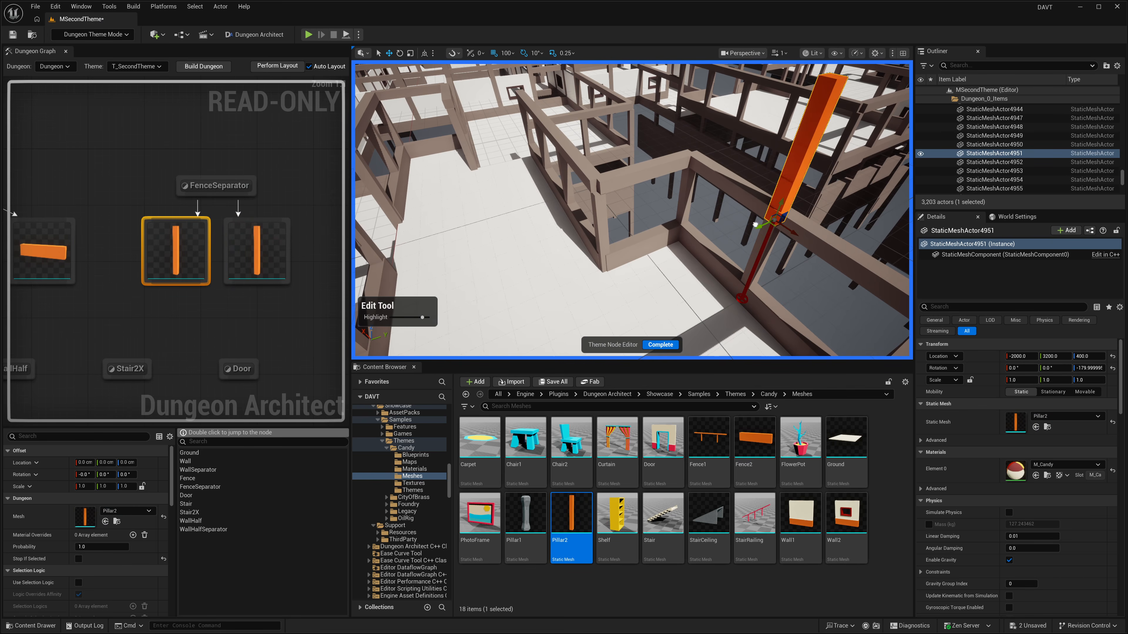
pyautogui.moveTo(782, 187); pyautogui.dragTo(783, 186)
pyautogui.press('r')
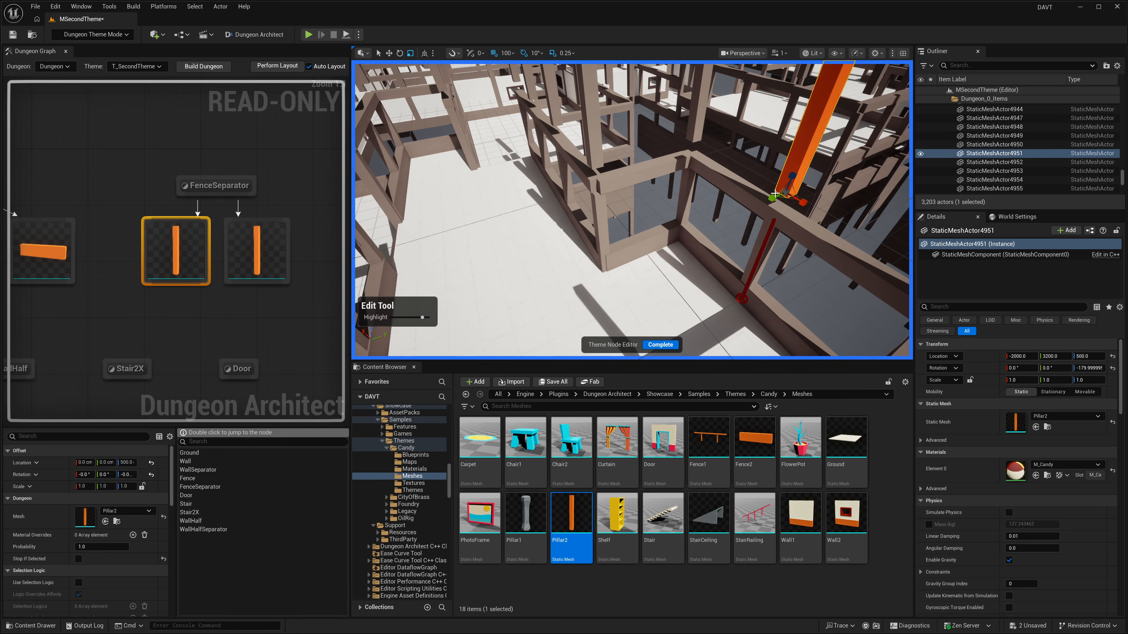
# Rotate the raised FenceSeparator pillar 90 degrees to horizontal and scale its length to 0.5
pyautogui.press('e')
pyautogui.moveTo(775, 194); pyautogui.dragTo(832, 197, button='right')
pyautogui.moveTo(647, 171); pyautogui.dragTo(610, 201)
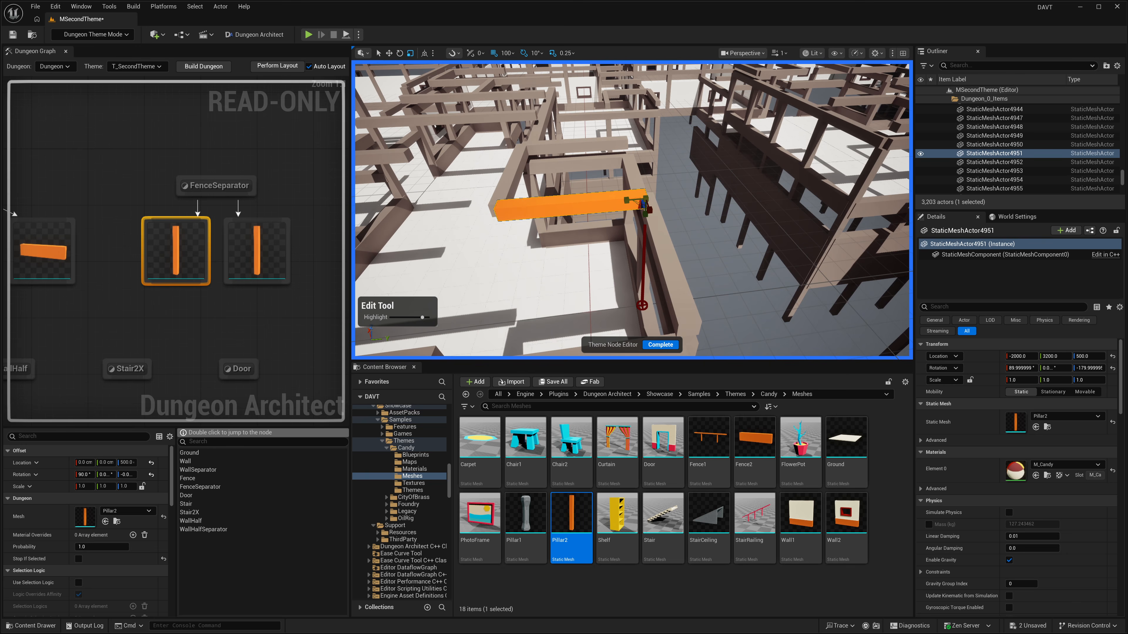
pyautogui.press('a')
pyautogui.moveTo(639, 196); pyautogui.dragTo(793, 177, button='right')
pyautogui.press('w')
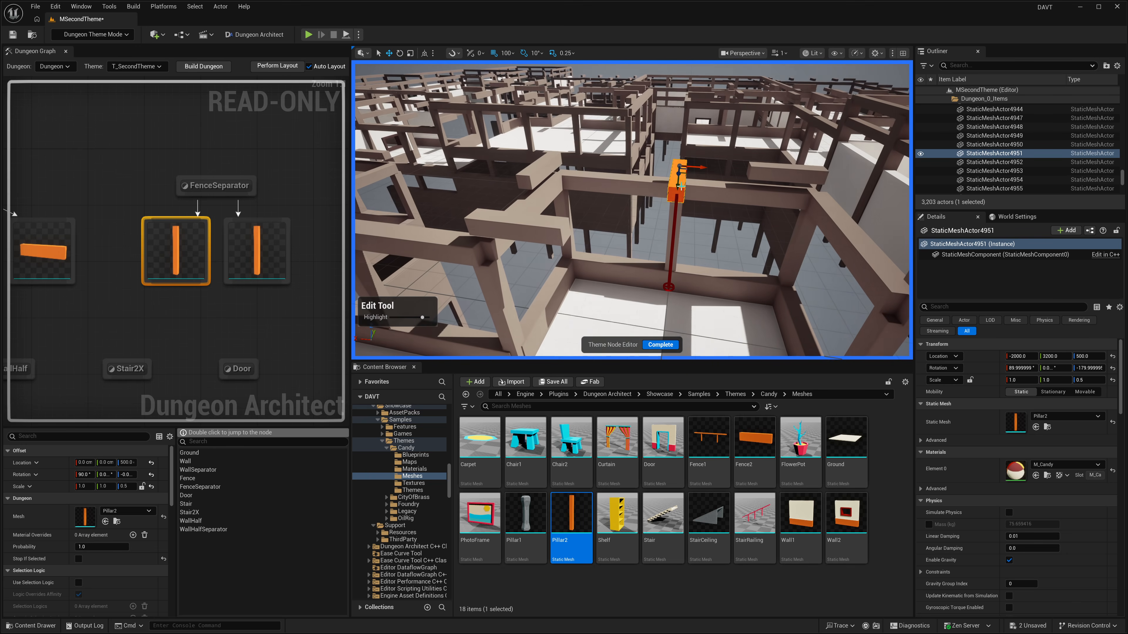
# Set the position grid snap to 50 and lower the horizontal FenceSeparator beam to a 450 cm height offset
pyautogui.click(507, 55)
pyautogui.click(538, 118)
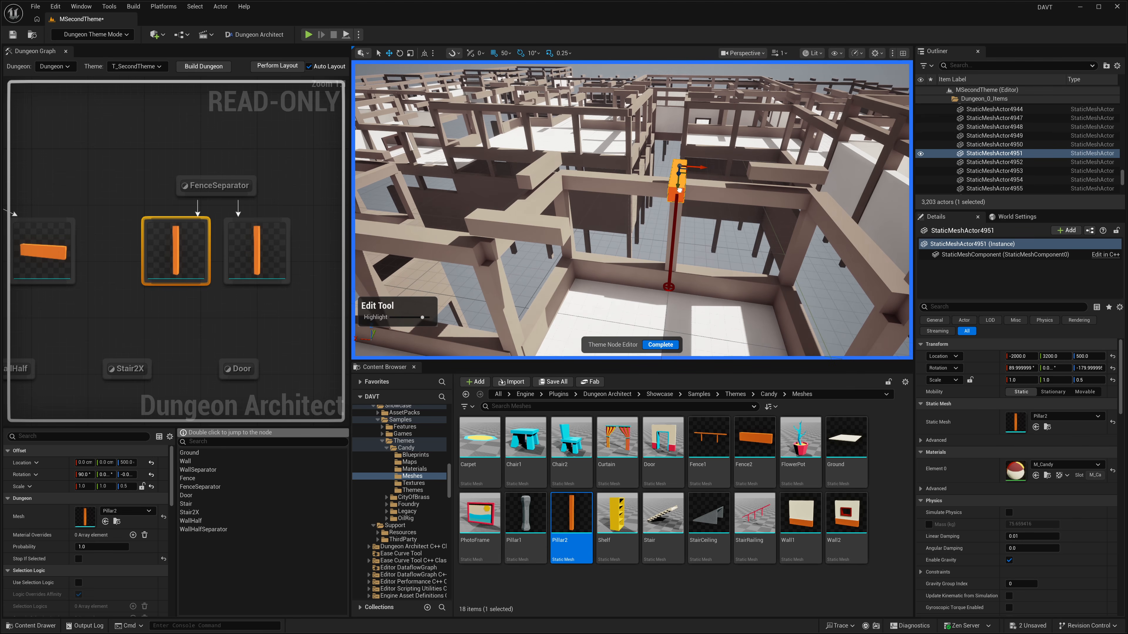
pyautogui.moveTo(681, 201); pyautogui.dragTo(681, 201)
pyautogui.press('d')
pyautogui.moveTo(681, 200); pyautogui.dragTo(631, 218, button='right')
pyautogui.press('w')
# Add a third Pillar2 to the FenceSeparator marker, tilted 50 degrees, scaled to 0.5 in length, and raised 300 cm
pyautogui.moveTo(572, 515); pyautogui.dragTo(680, 232)
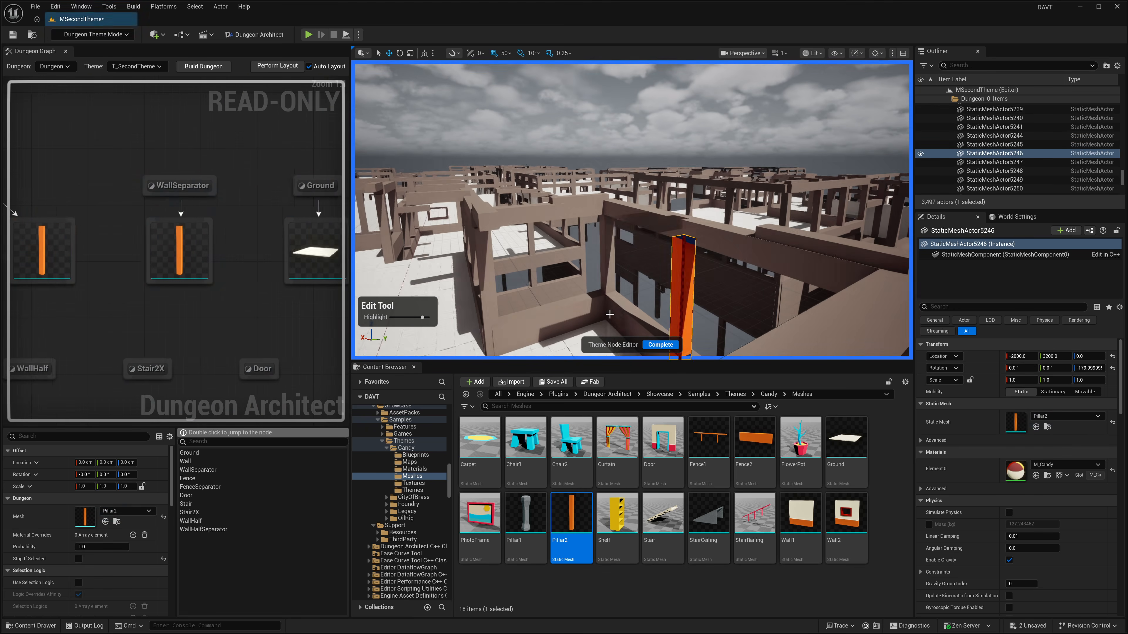
pyautogui.moveTo(680, 232); pyautogui.dragTo(683, 301, button='right')
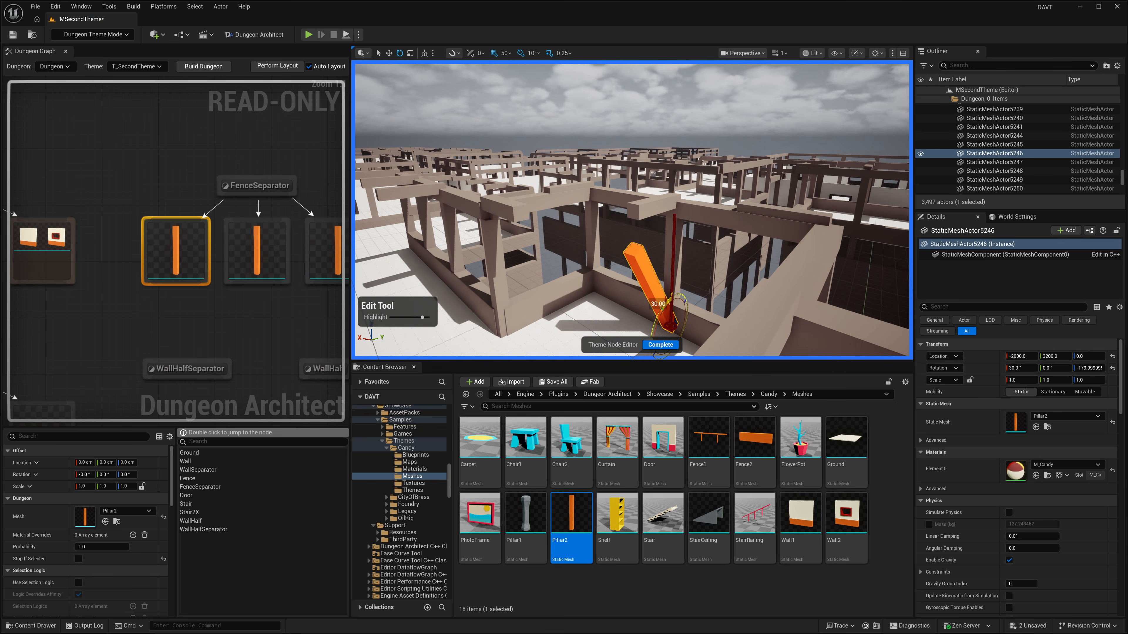
pyautogui.moveTo(682, 300)
pyautogui.mouseDown()
pyautogui.moveTo(668, 325)
pyautogui.moveTo(678, 305)
pyautogui.mouseUp()
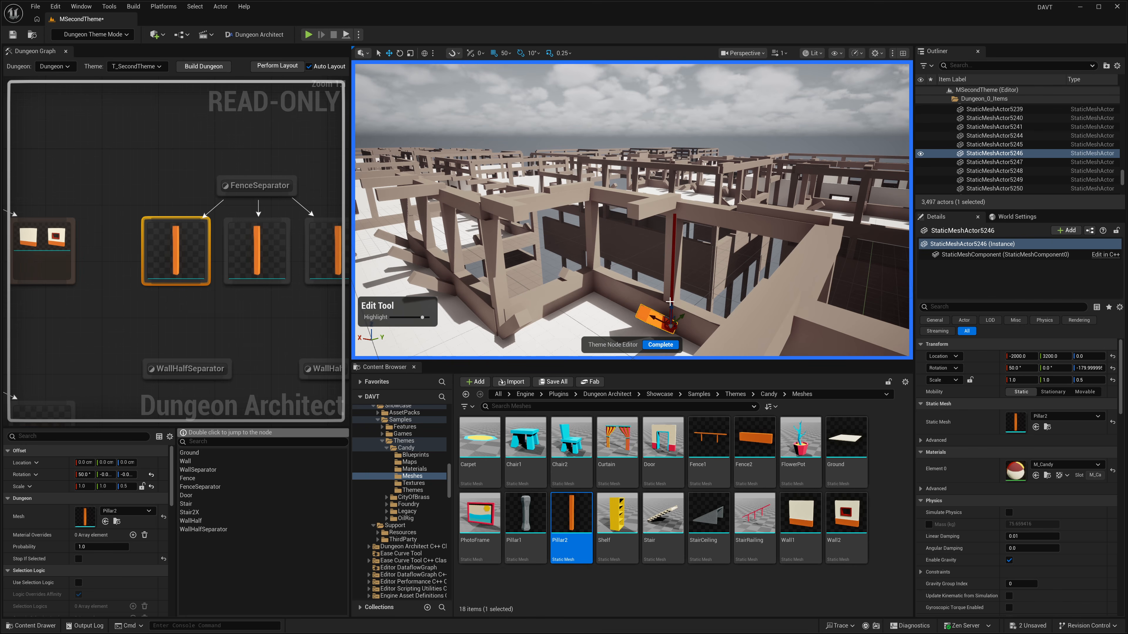
pyautogui.moveTo(670, 221); pyautogui.dragTo(671, 221)
pyautogui.moveTo(671, 221); pyautogui.dragTo(657, 267, button='right')
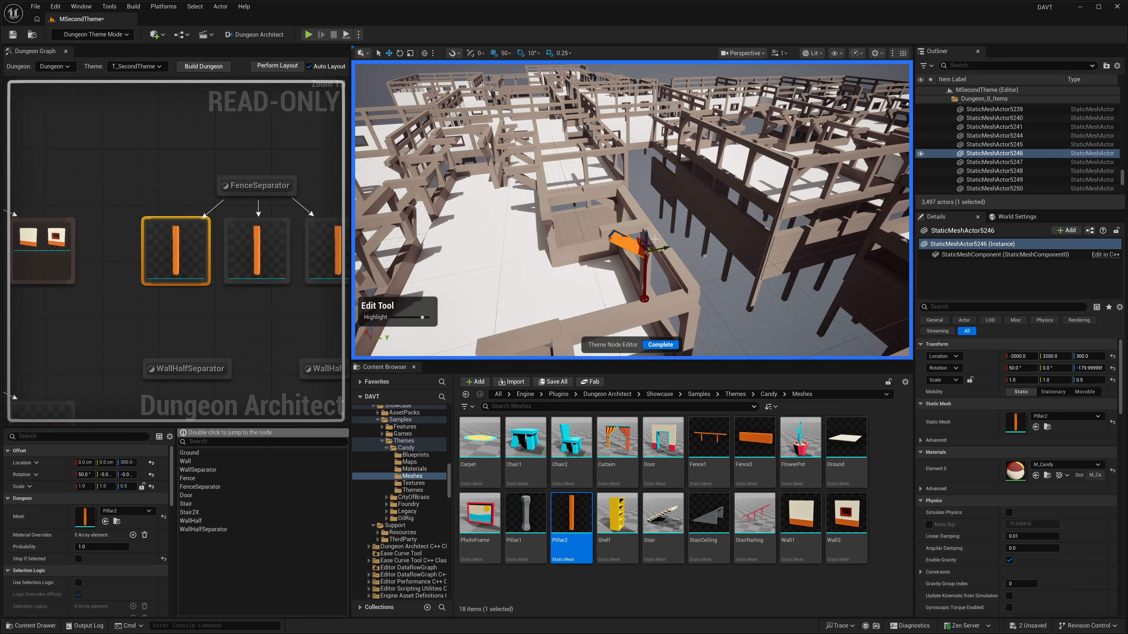
# Adjust the diagonal brace's rotation, scale the horizontal FenceSeparator beam to 0.75 in X, and complete the editing
pyautogui.press('e')
pyautogui.moveTo(624, 231)
pyautogui.mouseDown()
pyautogui.moveTo(662, 231)
pyautogui.moveTo(630, 228)
pyautogui.mouseUp()
pyautogui.moveTo(630, 227); pyautogui.dragTo(793, 242, button='right')
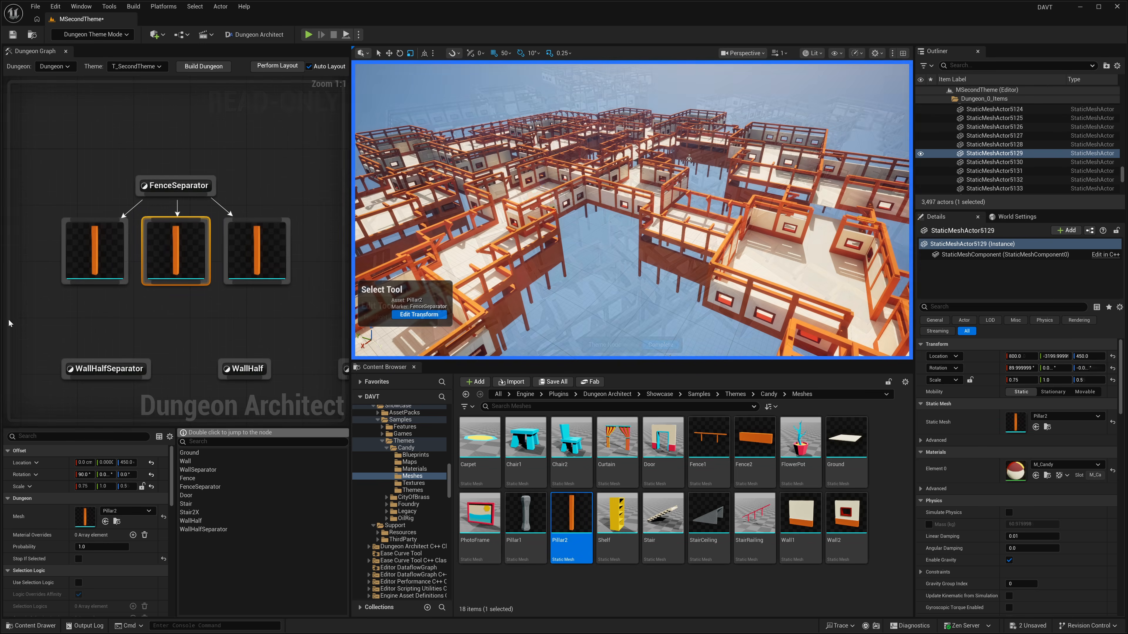
pyautogui.moveTo(631, 213); pyautogui.dragTo(640, 185, button='right')
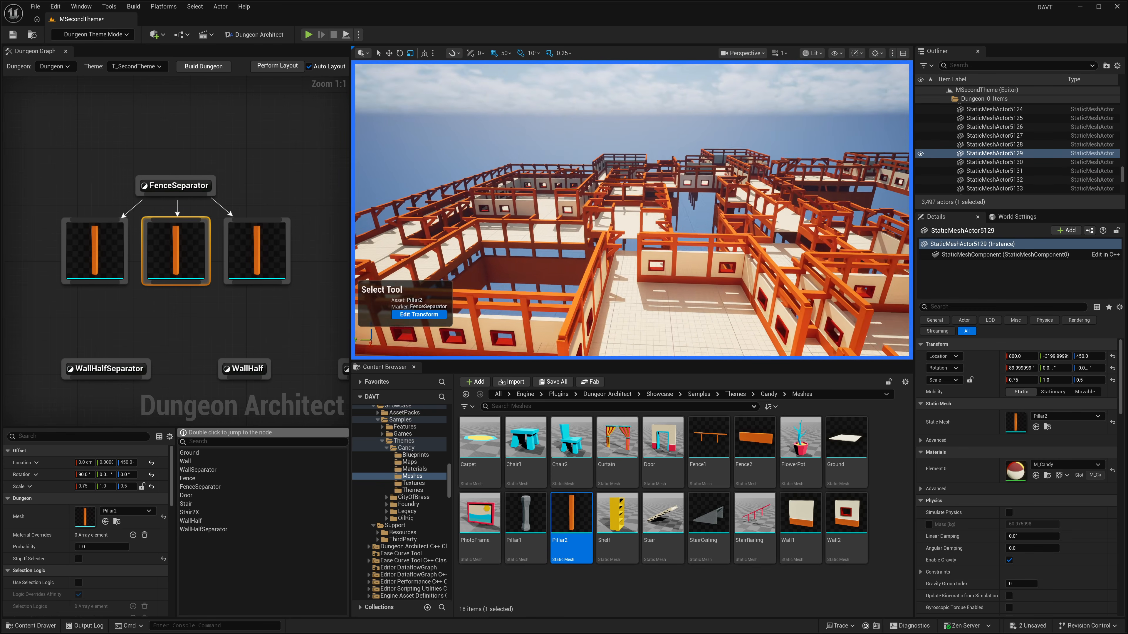
pyautogui.moveTo(125, 314); pyautogui.dragTo(317, 331, button='right')
pyautogui.scroll(-3, 269, 332)
pyautogui.moveTo(186, 331); pyautogui.dragTo(242, 296, button='right')
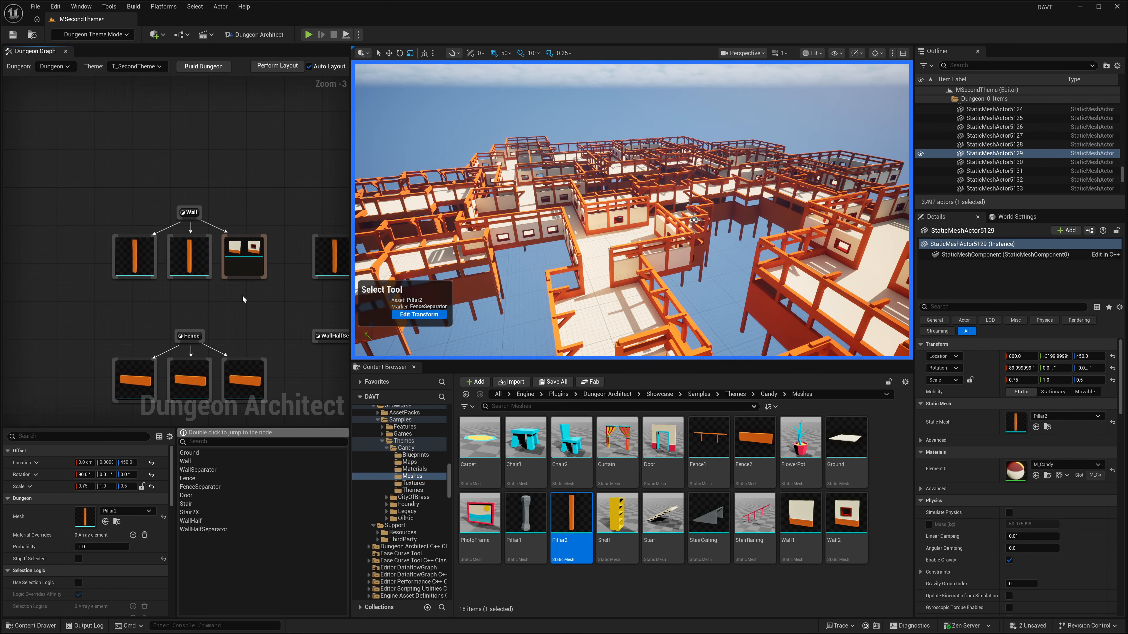